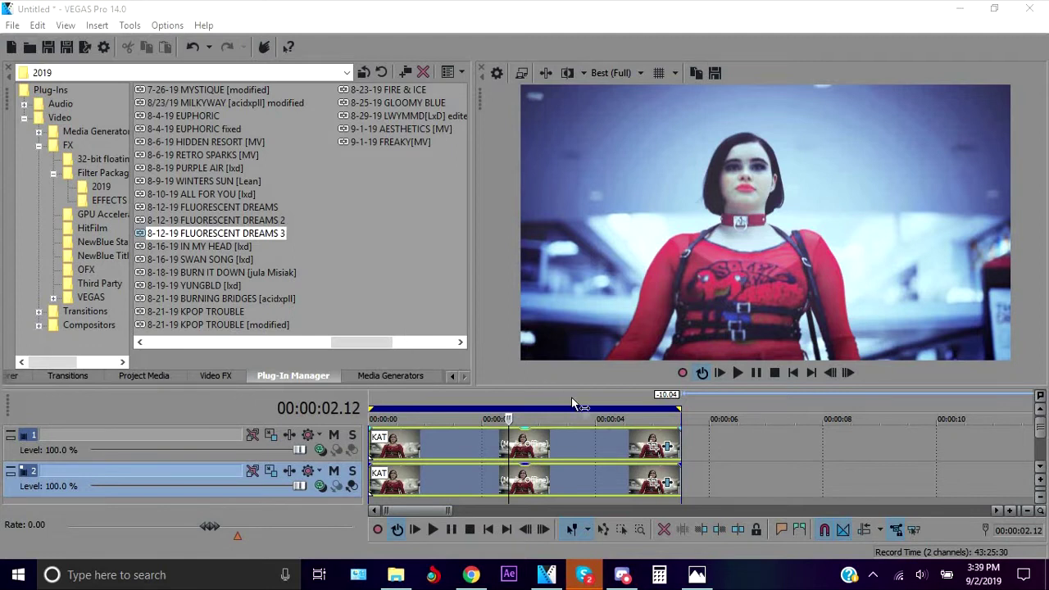
Enable the mask in the Event Pan/Crop settings of the KAT clip on track 1
click(666, 447)
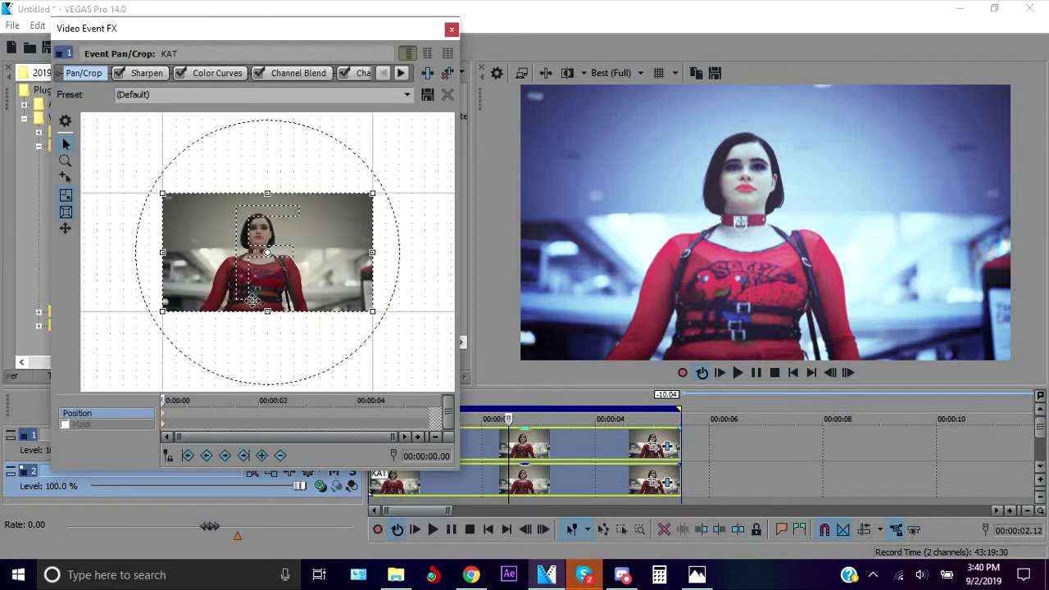
scroll(249, 297, up, 4)
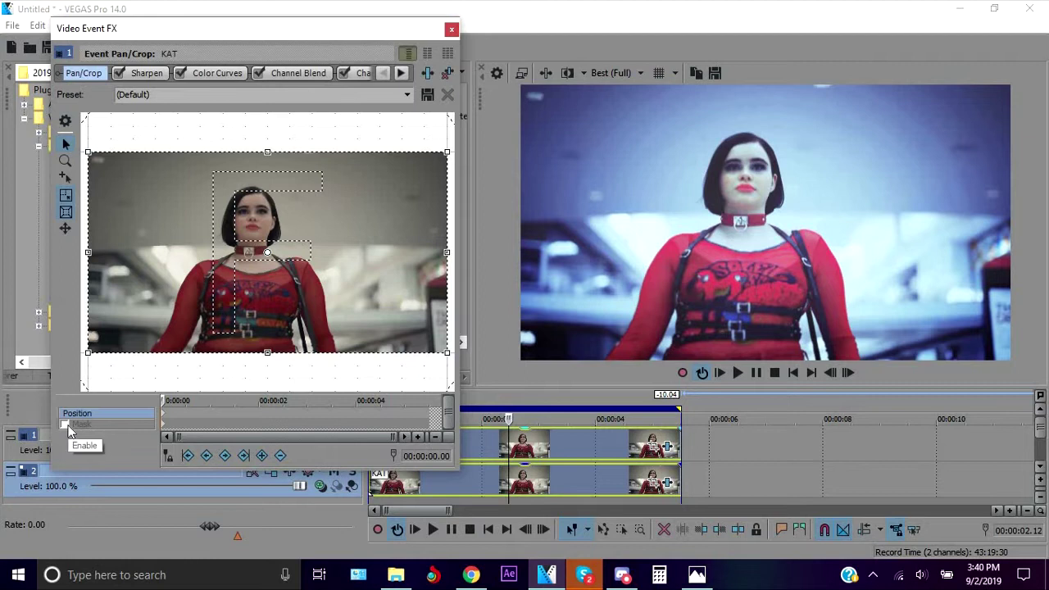
click(67, 426)
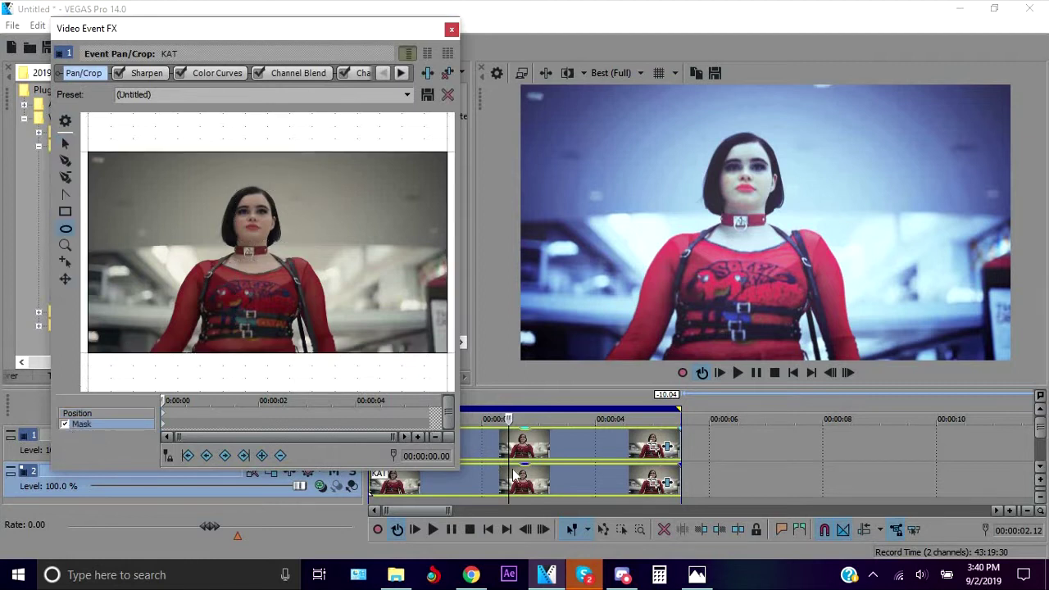
Shrink the pan/crop frame of the KAT clip on track 2 evenly to enlarge the background picture
click(656, 490)
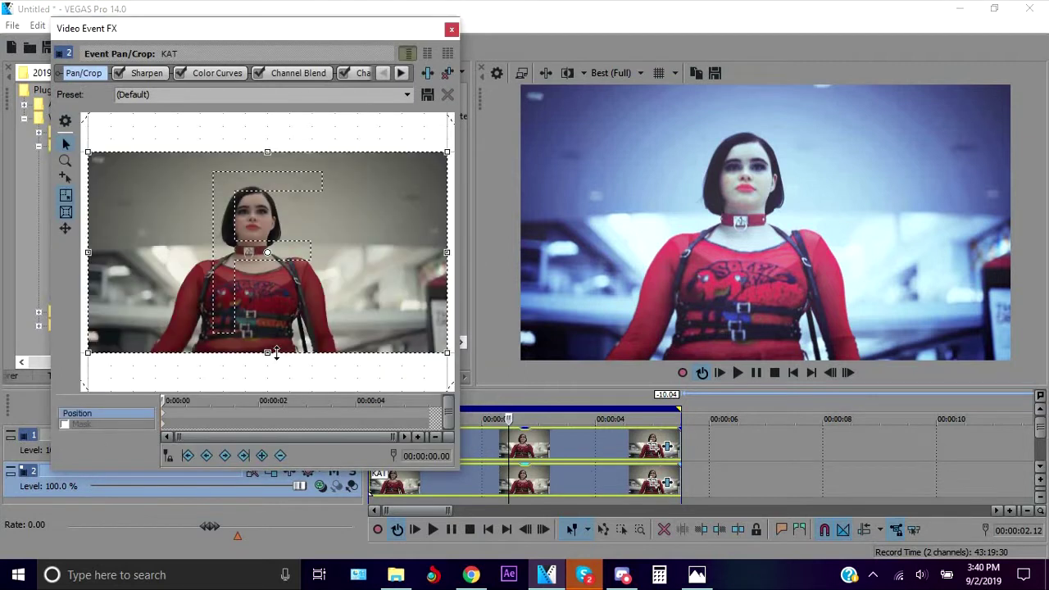
drag(275, 353, 279, 332)
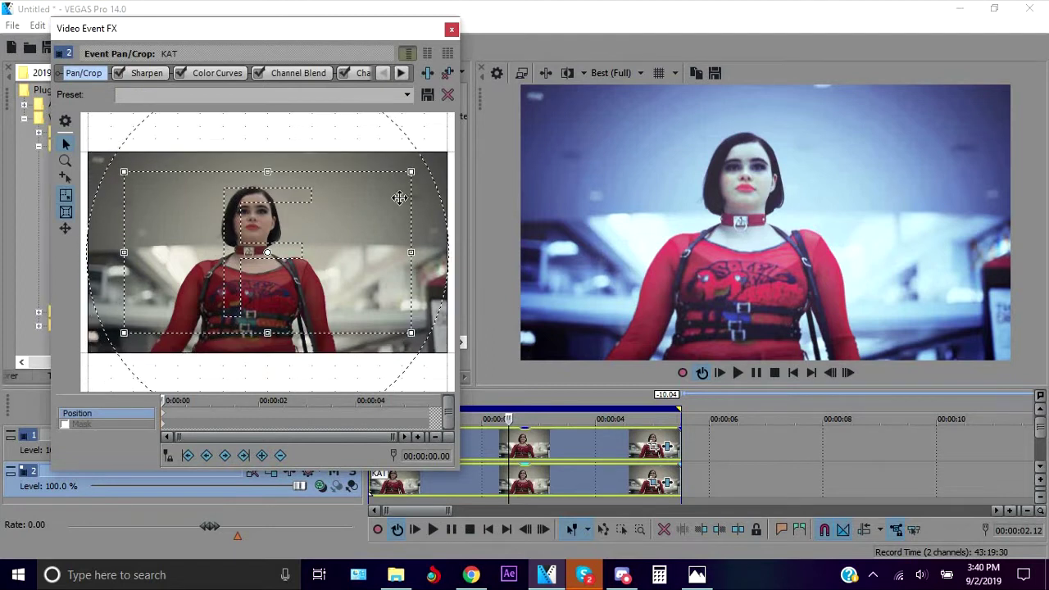
click(452, 30)
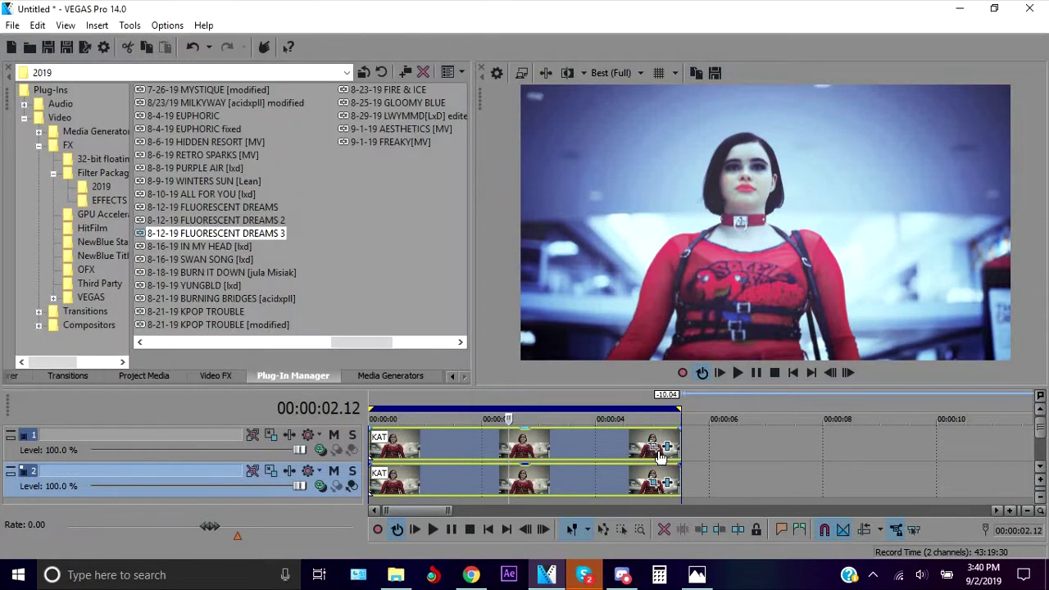
Draw an oval mask around the woman's head and upper chest on the track 1 clip
click(653, 446)
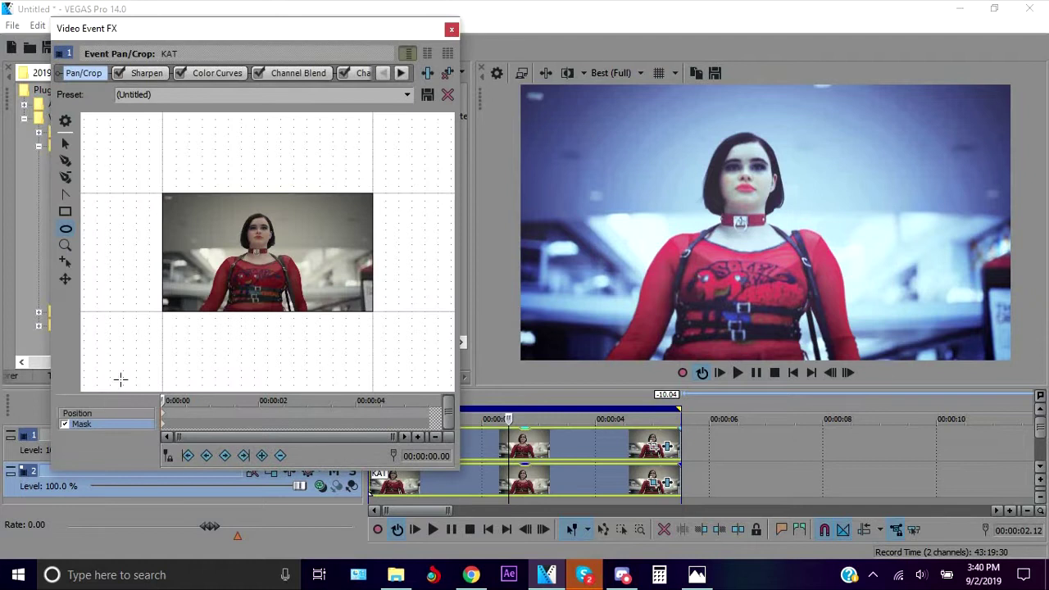
scroll(120, 378, up, 5)
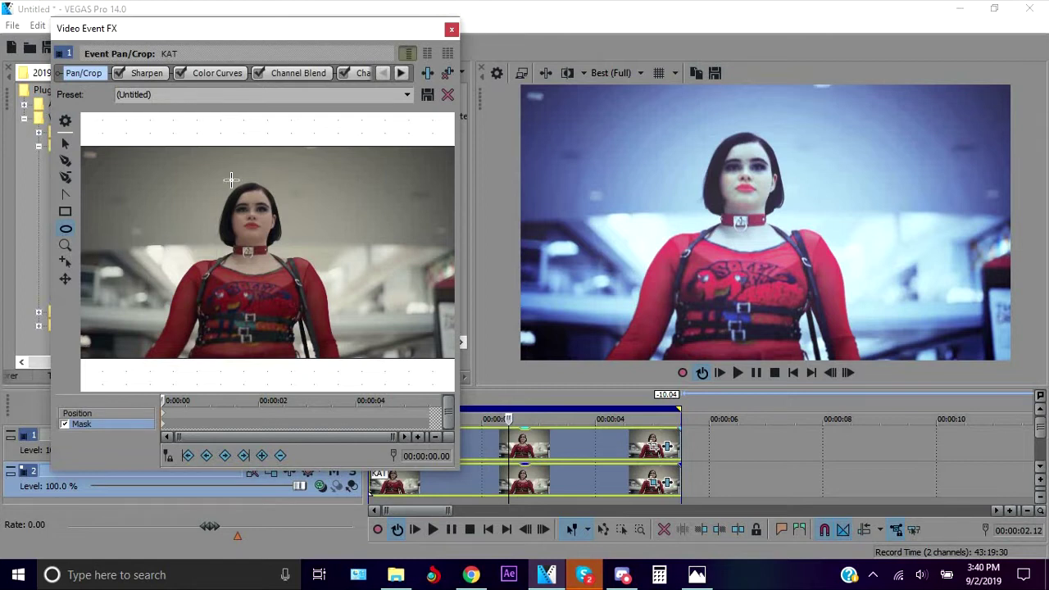
drag(197, 185, 321, 286)
click(452, 32)
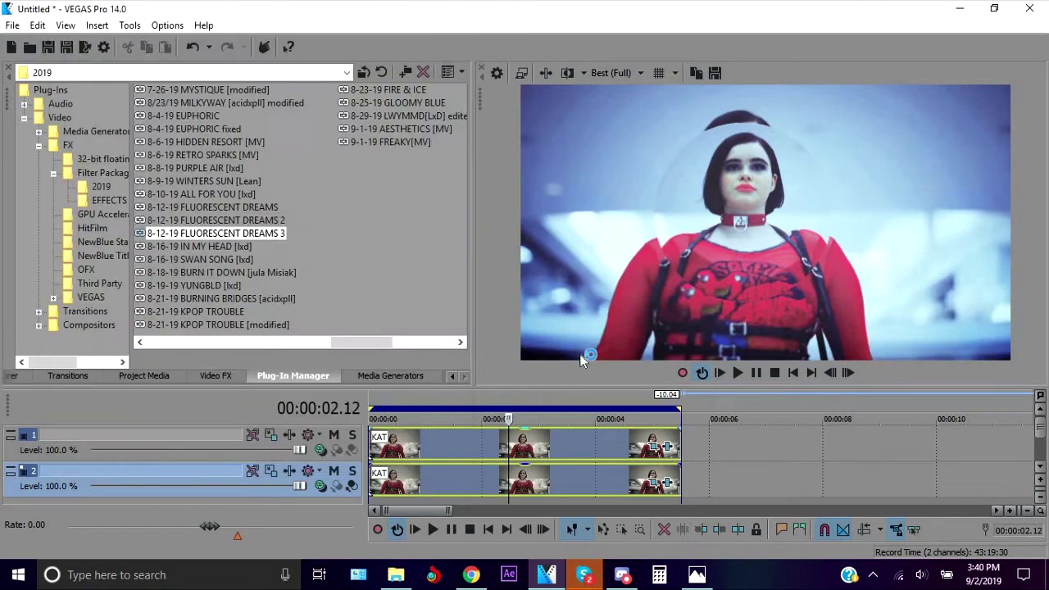
Apply the third-party Magic Bullet Looks effect to the KAT clip on track 2
click(566, 485)
click(567, 484)
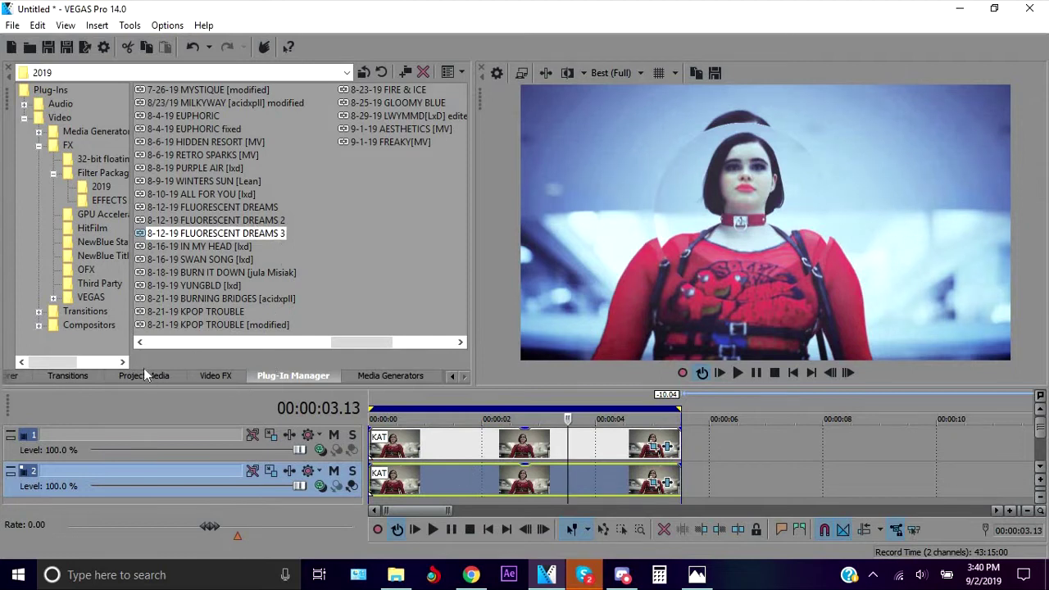
click(215, 374)
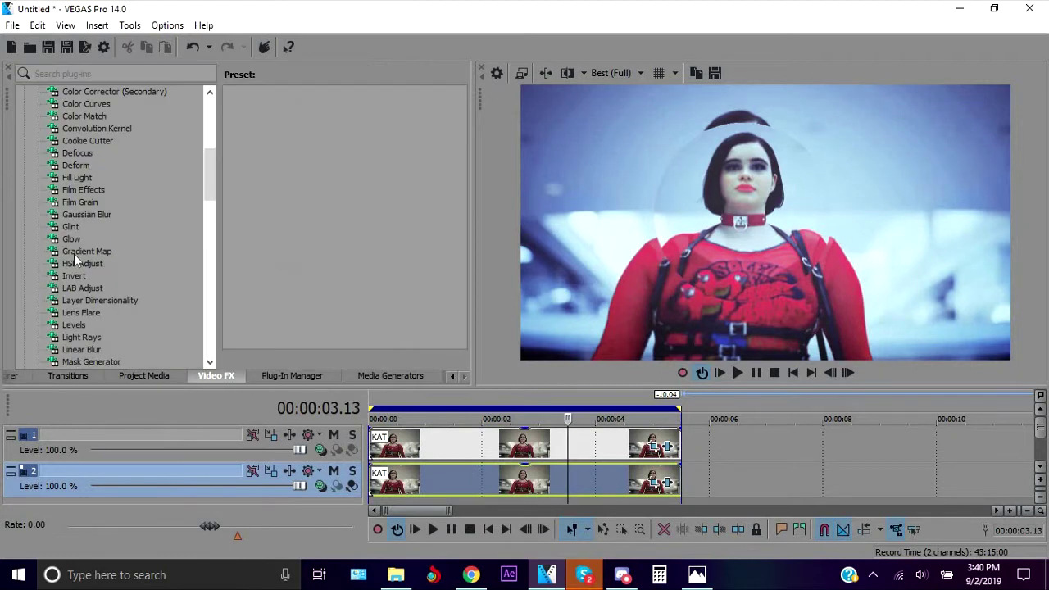
scroll(74, 254, up, 7)
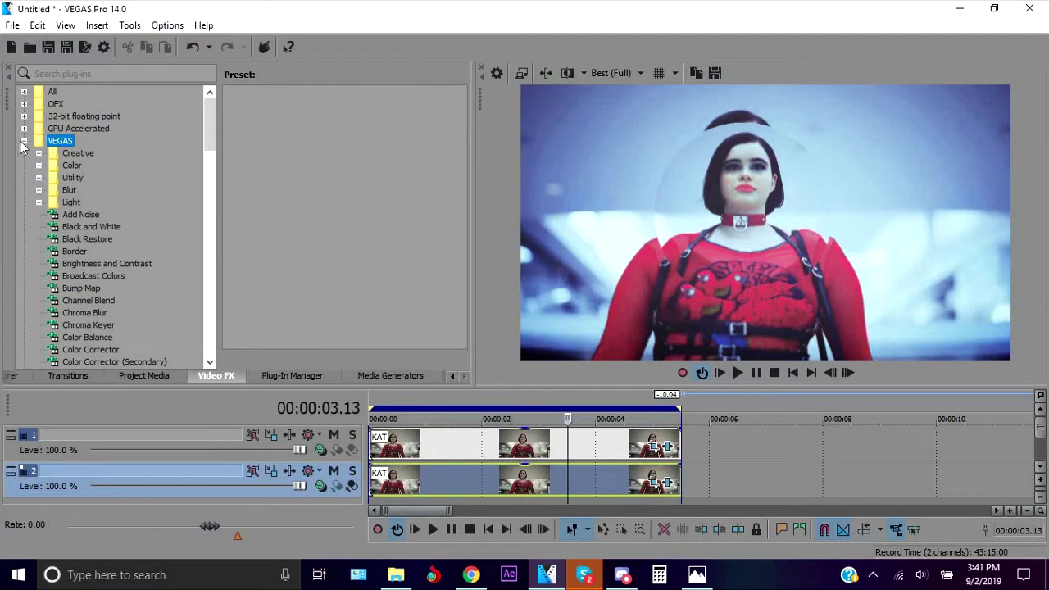
click(24, 141)
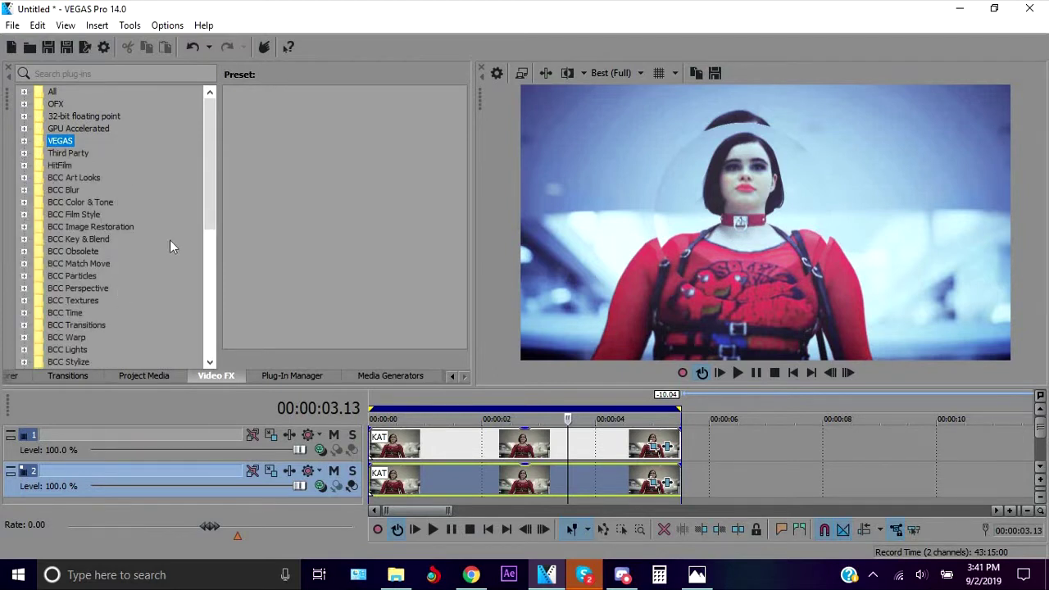
double_click(72, 153)
click(450, 486)
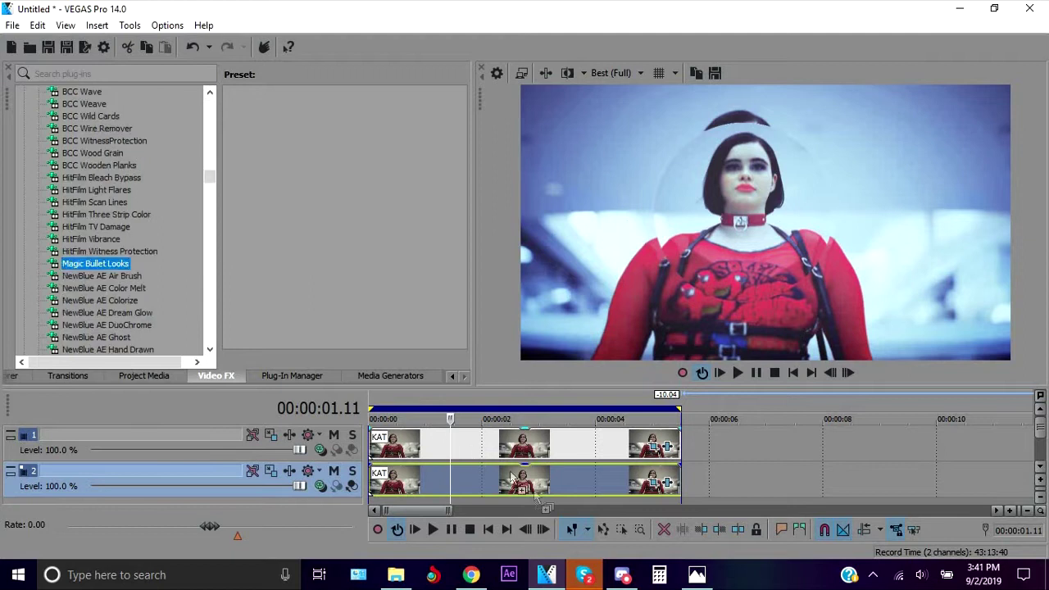
drag(96, 263, 526, 489)
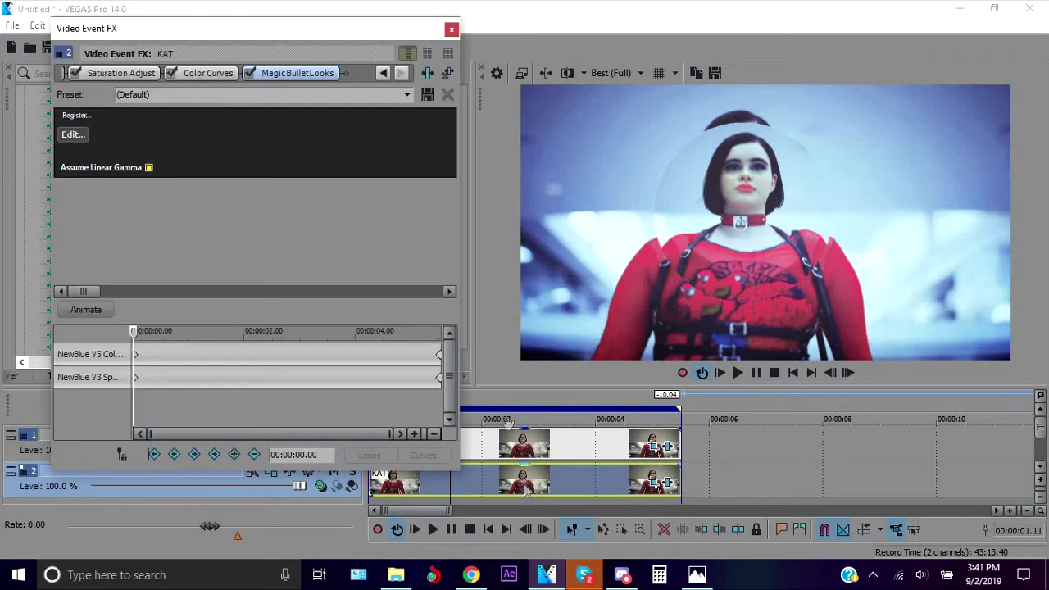
Load the Altered sides preset for the Magic Bullet Looks effect and close the effect settings
click(406, 95)
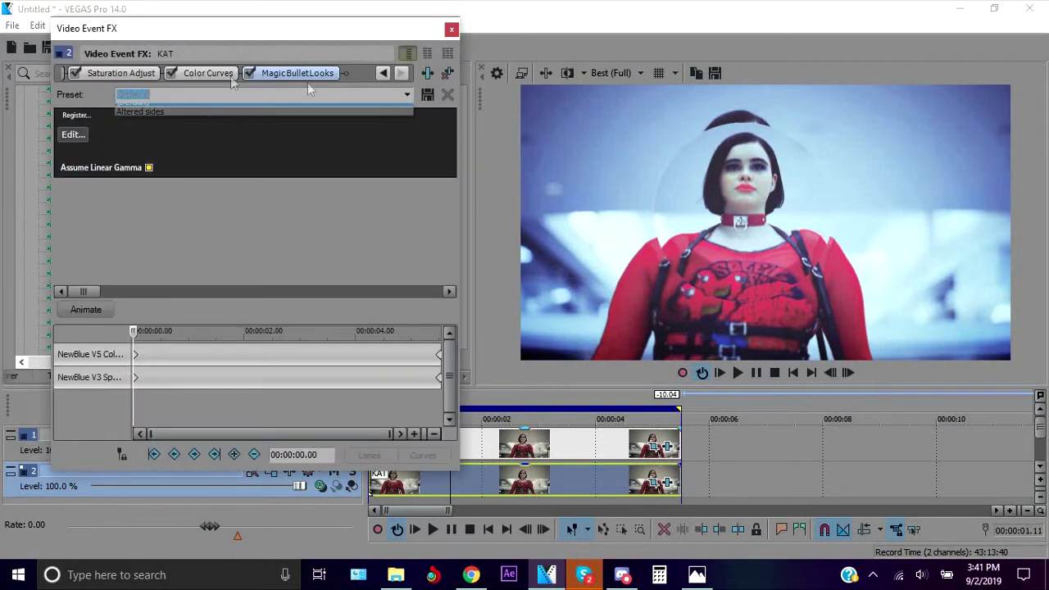
click(180, 121)
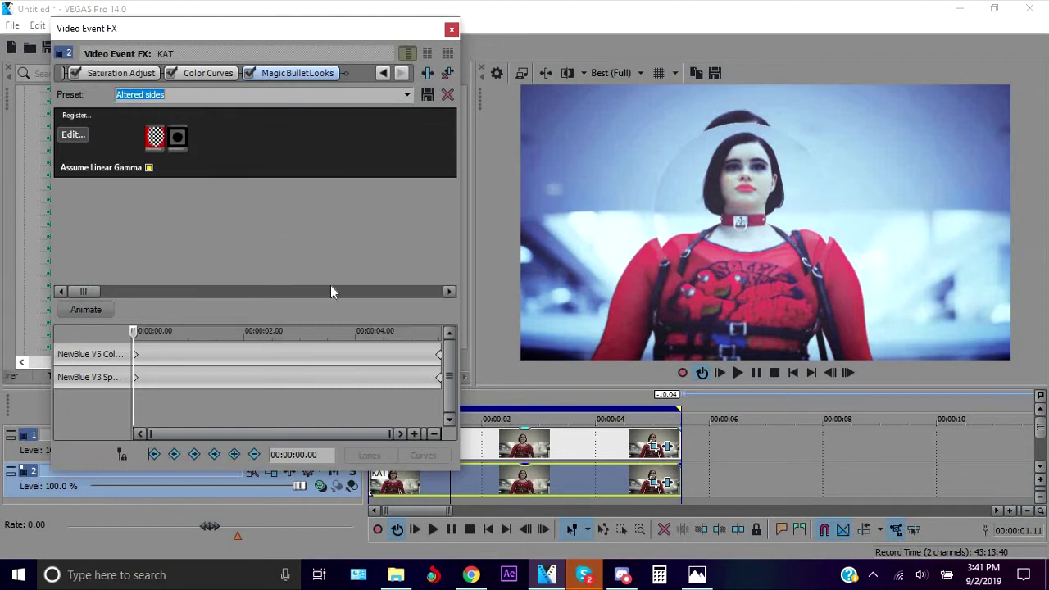
click(451, 30)
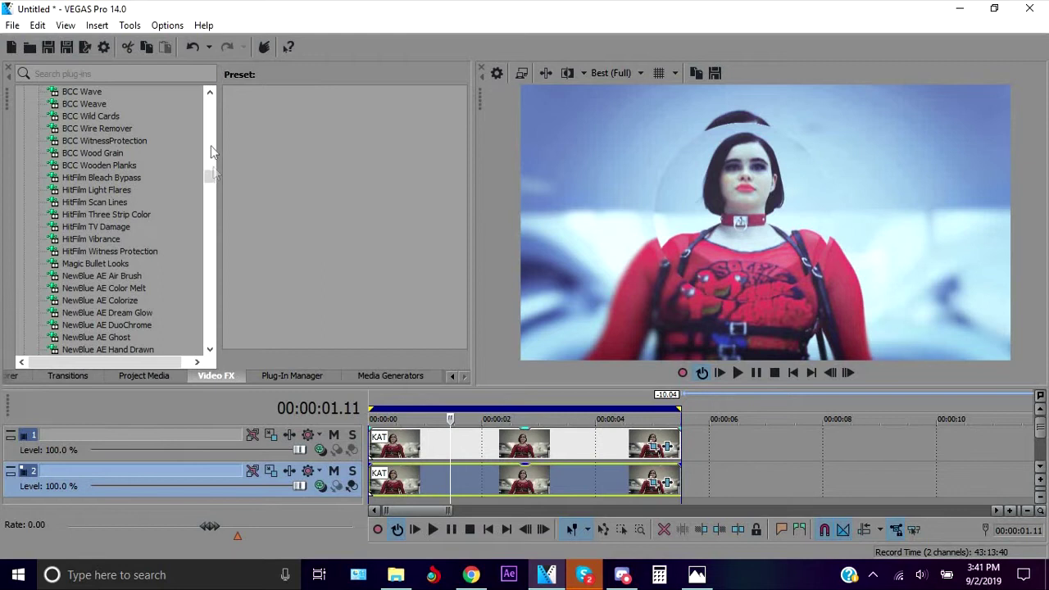
Add the S_DuoTone effect from Sapphire Adjust to the track 2 clip with the GOLD preset
drag(211, 172, 209, 92)
click(23, 153)
scroll(109, 290, down, 1)
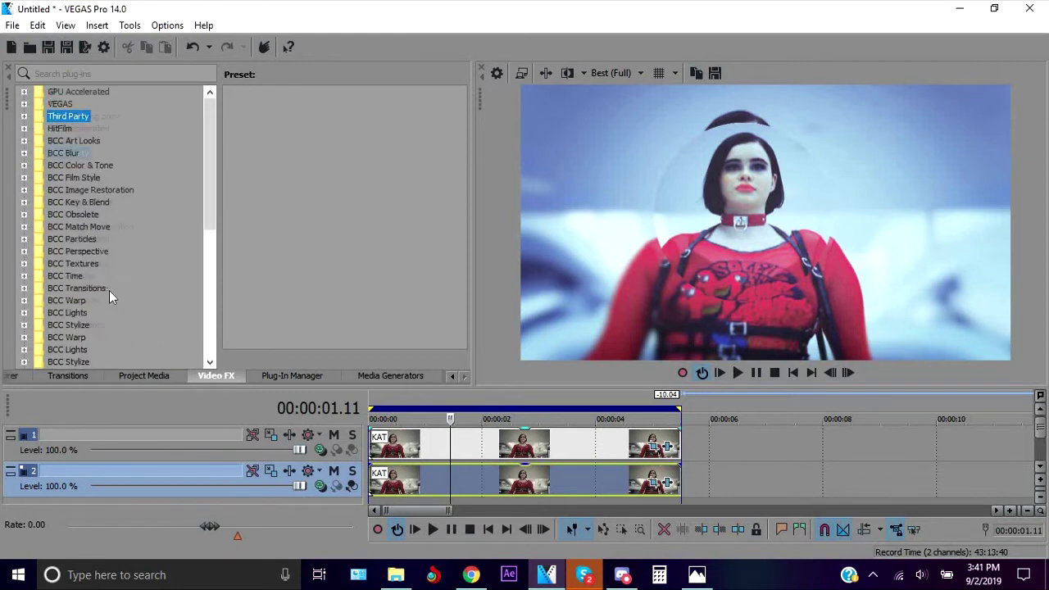
scroll(109, 291, down, 6)
scroll(98, 250, down, 1)
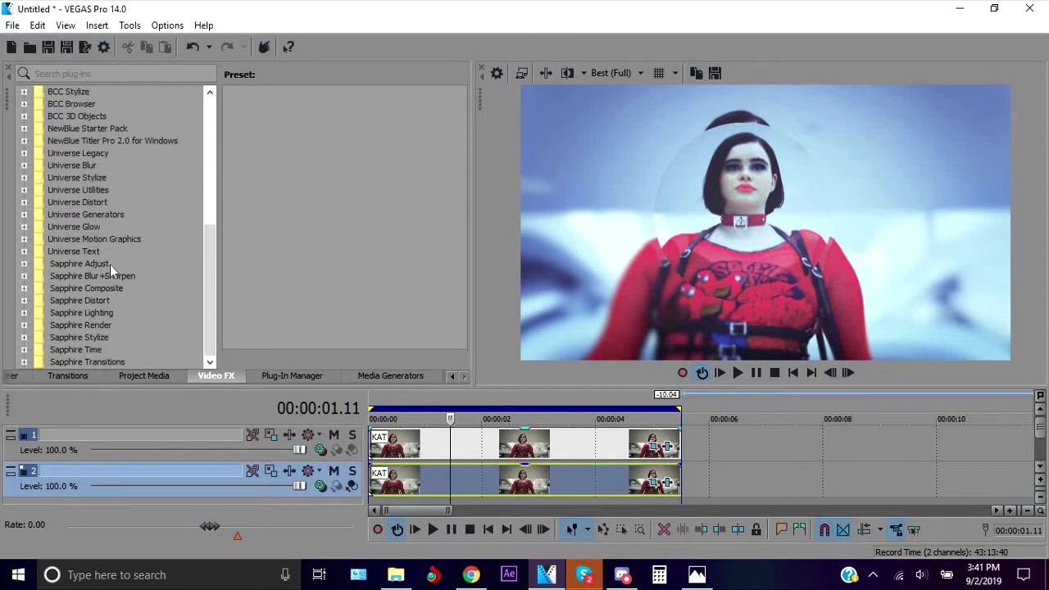
double_click(102, 263)
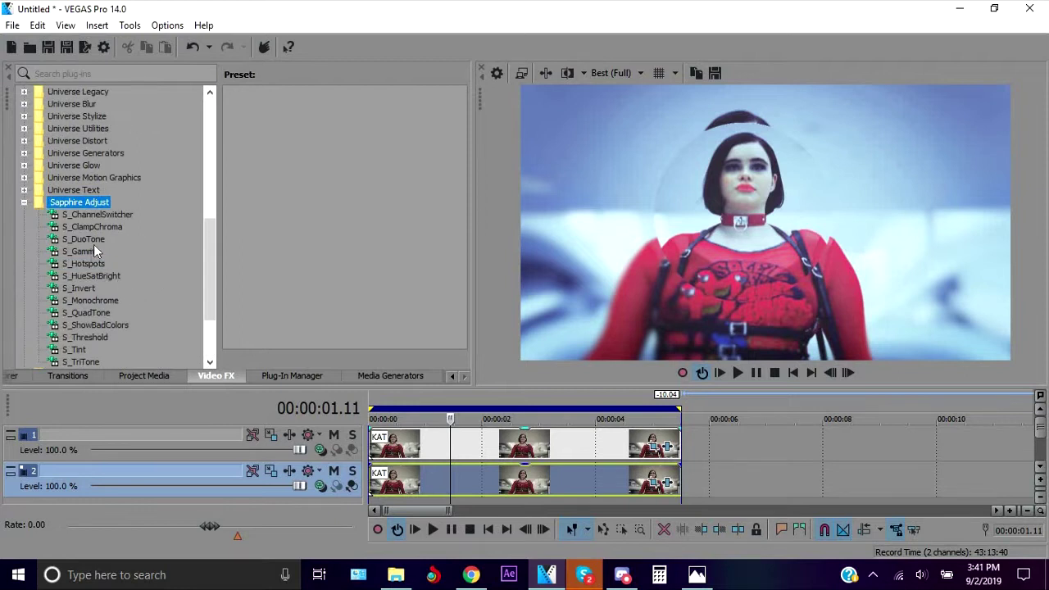
drag(94, 241, 471, 475)
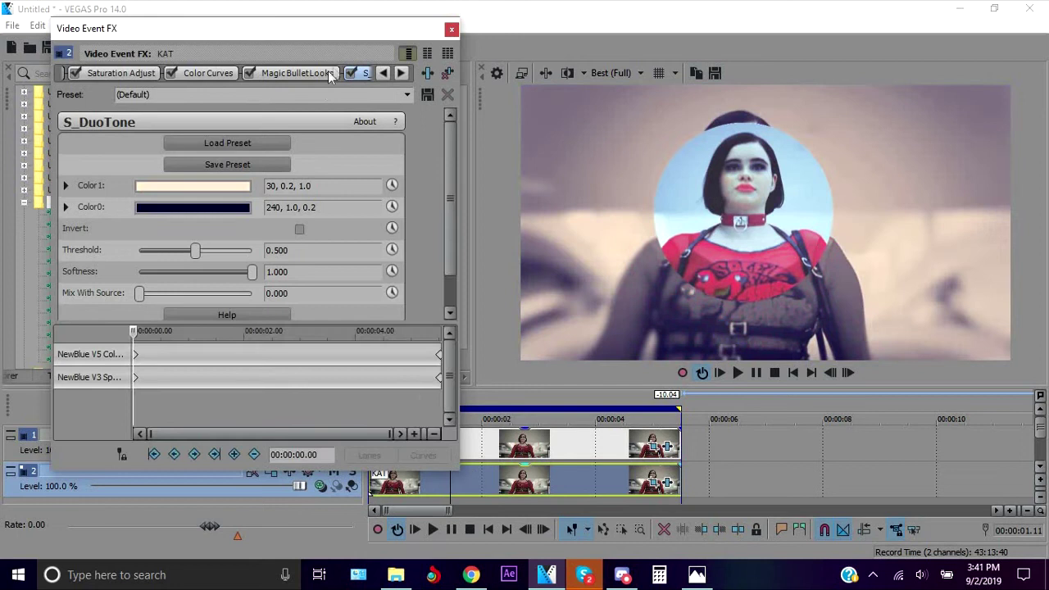
click(407, 95)
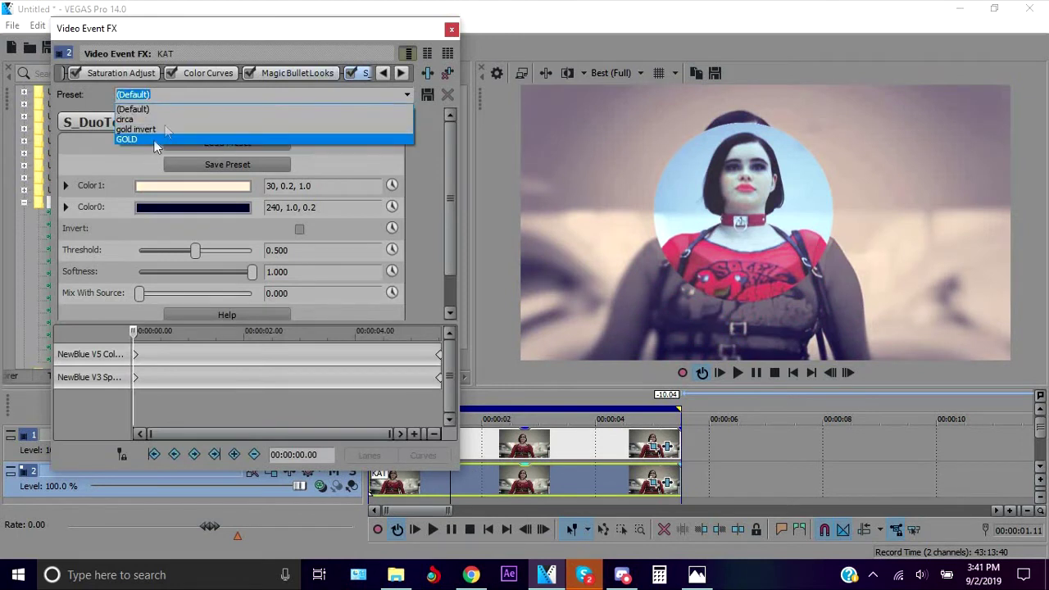
click(156, 141)
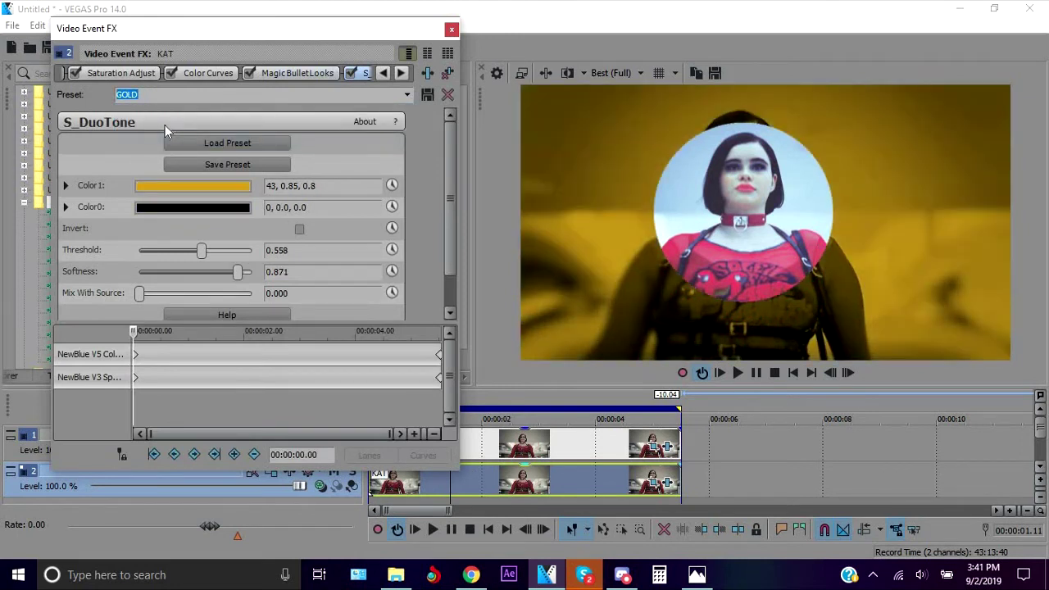
Change the DuoTone effect's Color1 to a green of about HSV 155, 0.71, 0.53
click(193, 186)
drag(246, 286, 245, 293)
click(183, 287)
click(151, 272)
drag(152, 276, 112, 301)
drag(243, 297, 180, 286)
drag(243, 299, 243, 308)
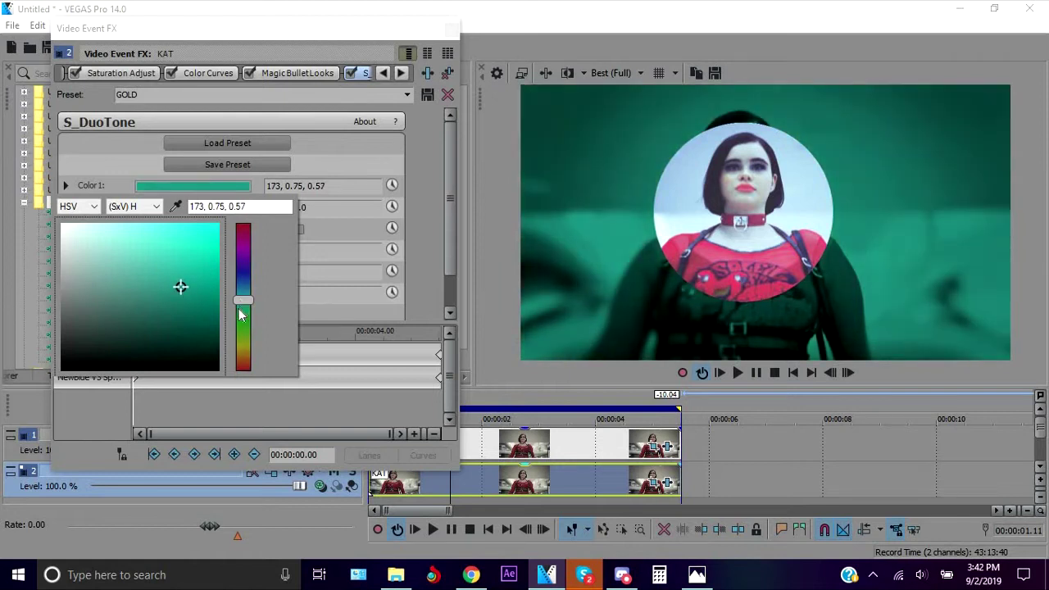
click(149, 306)
drag(149, 306, 171, 292)
Consult the reference image and set the DuoTone effect's Color1 to a teal of HSV 183, 0.8, 0.46
click(710, 581)
click(710, 582)
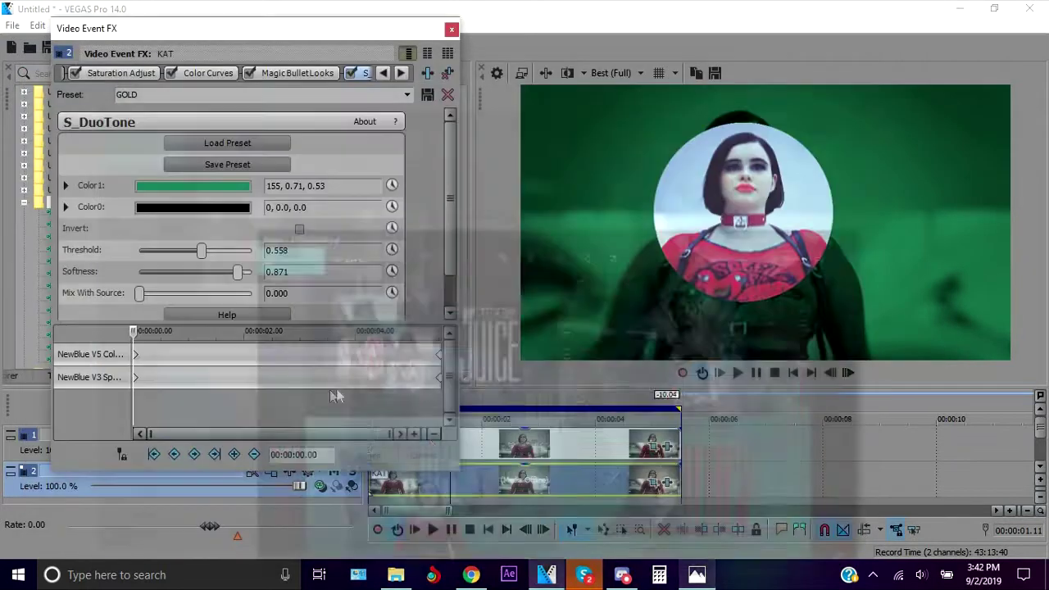
click(192, 187)
click(242, 296)
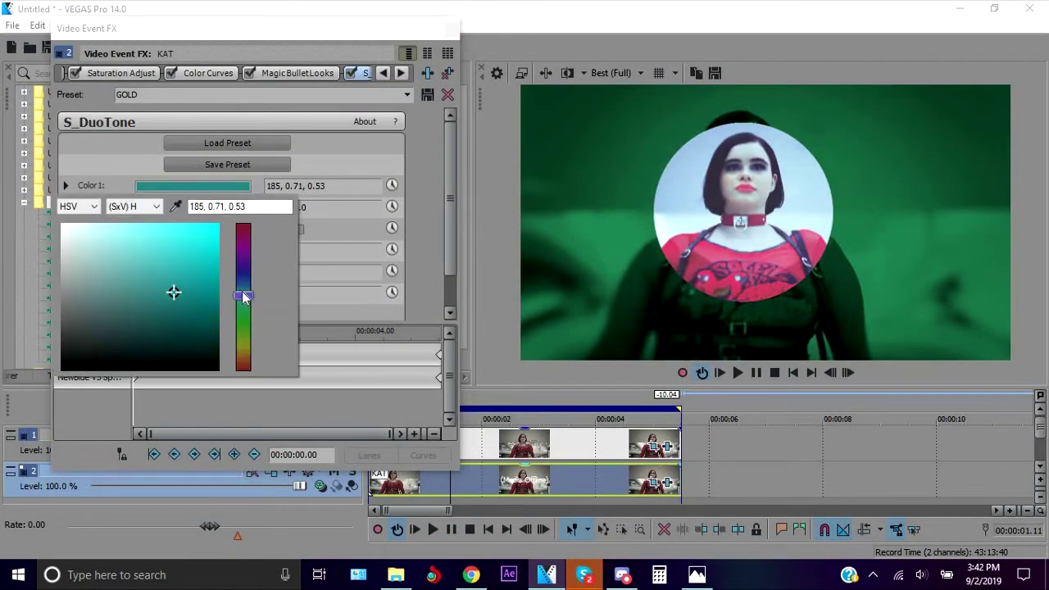
drag(243, 295, 243, 297)
drag(218, 283, 189, 303)
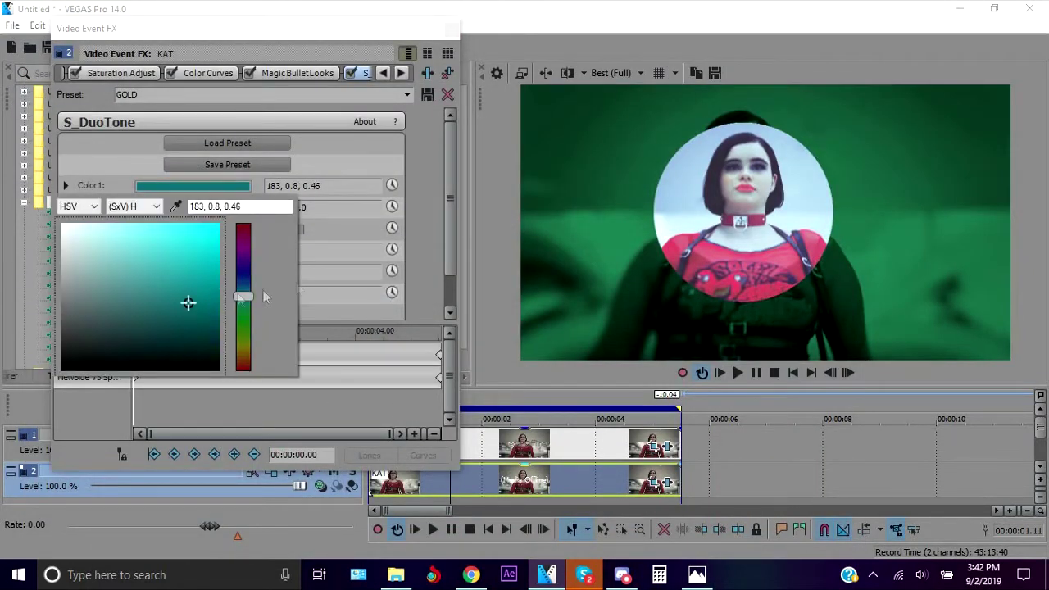
click(420, 246)
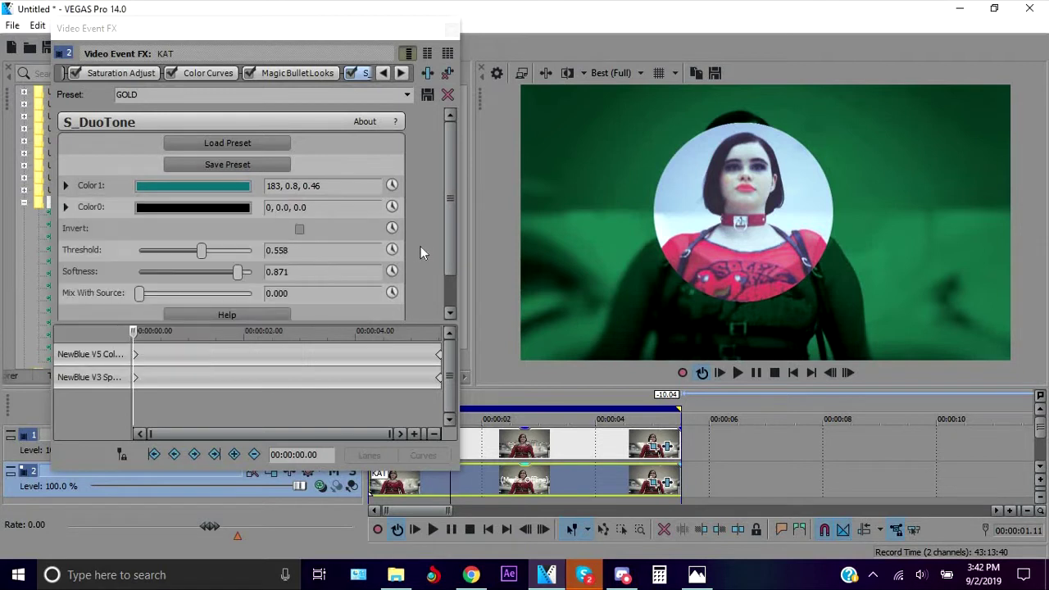
click(451, 30)
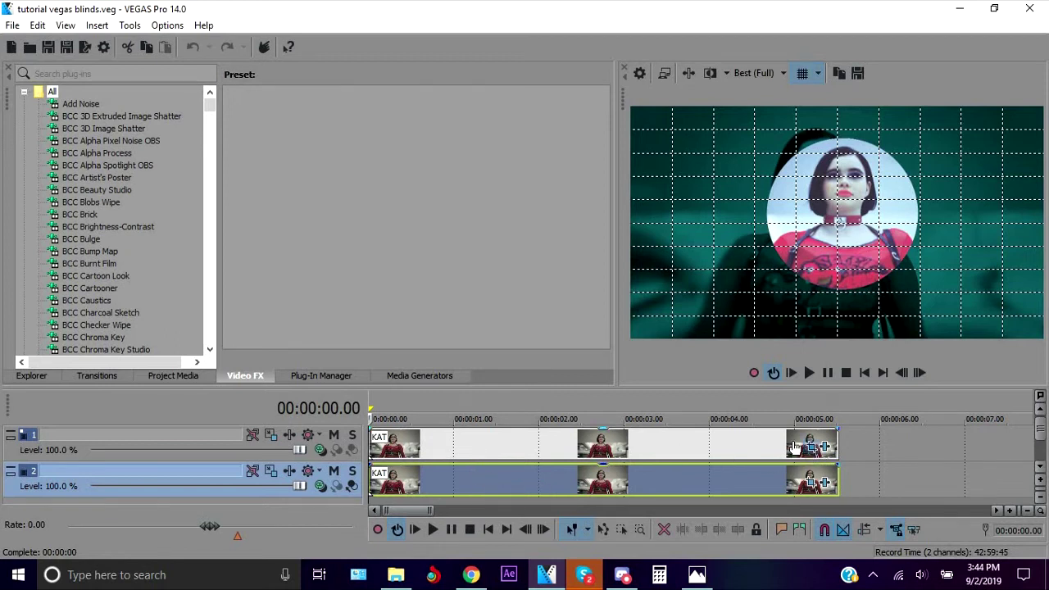
In the track 1 clip's mask, draw a tall narrow vertical rectangle across the circle's left part and make it a negative mask
click(824, 446)
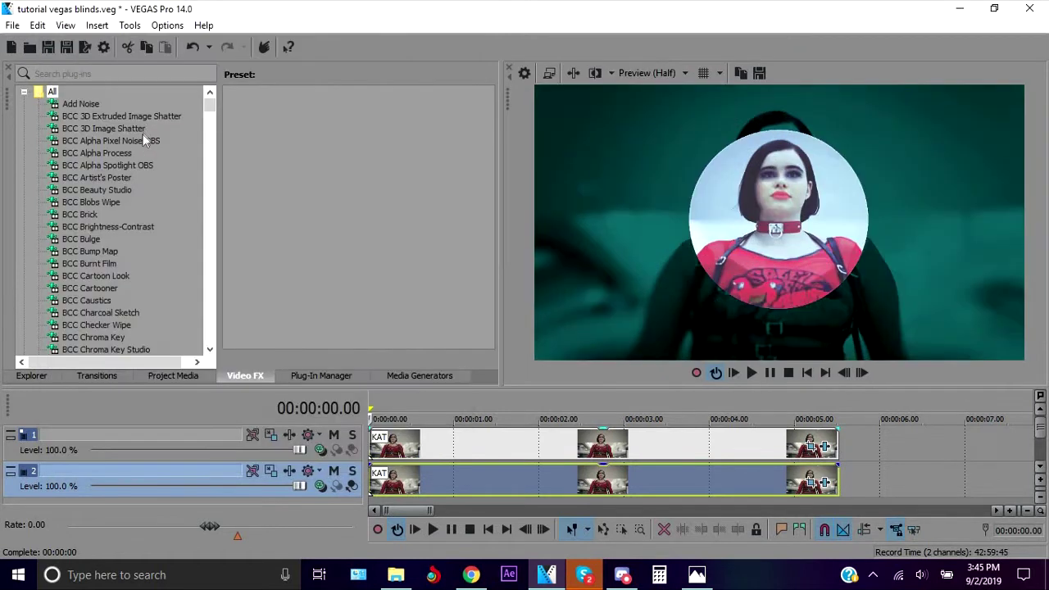
click(823, 447)
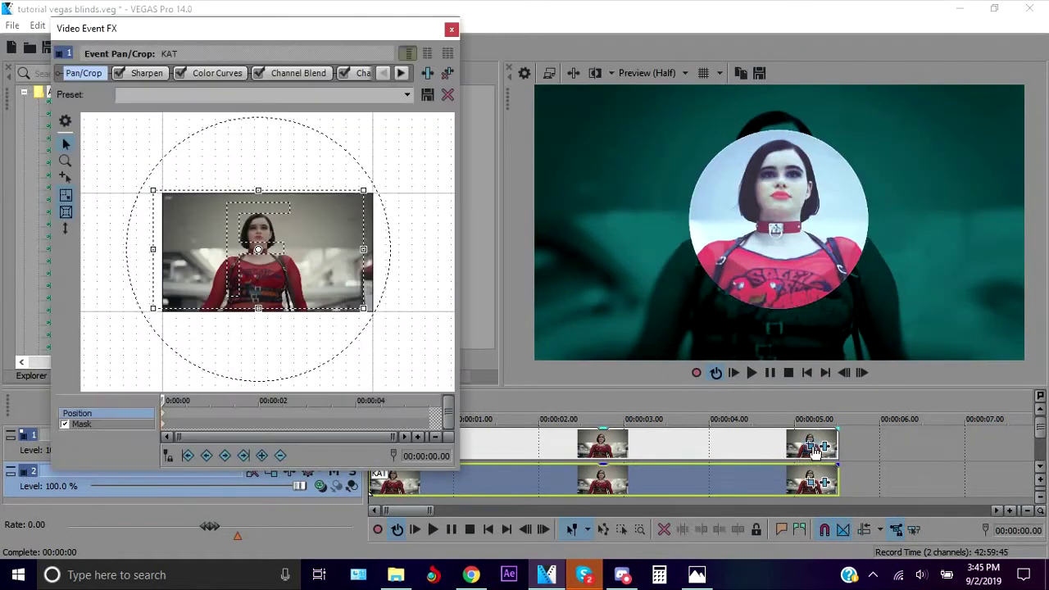
click(85, 425)
scroll(303, 359, up, 6)
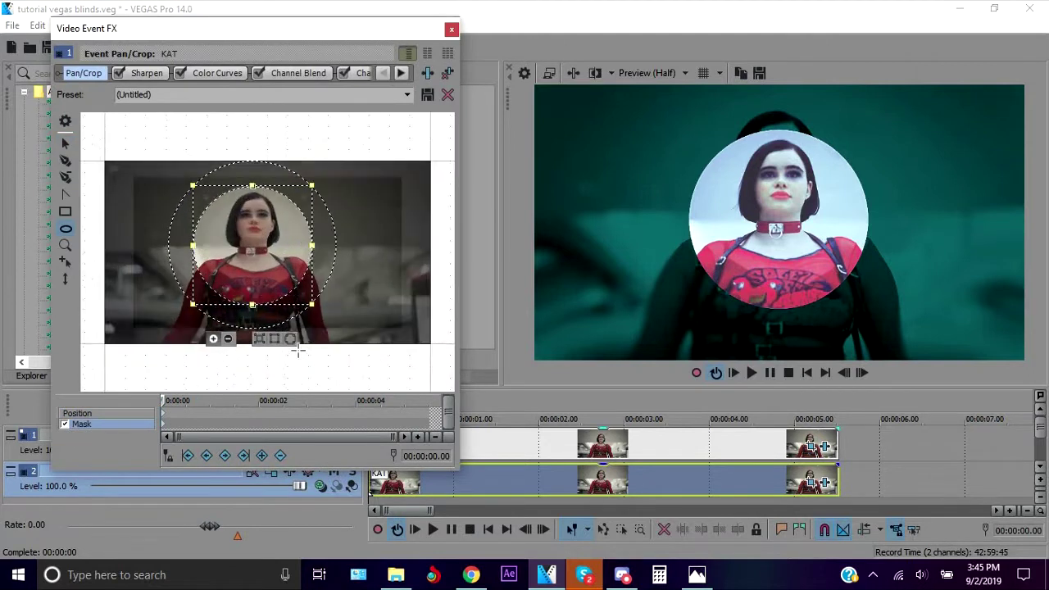
scroll(186, 200, up, 1)
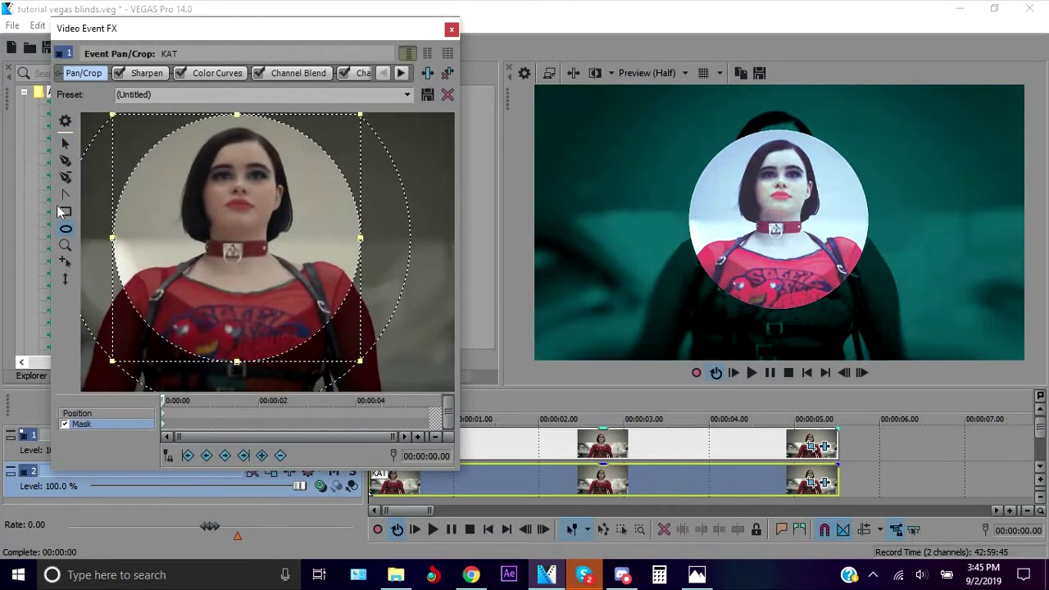
click(66, 213)
scroll(166, 222, down, 1)
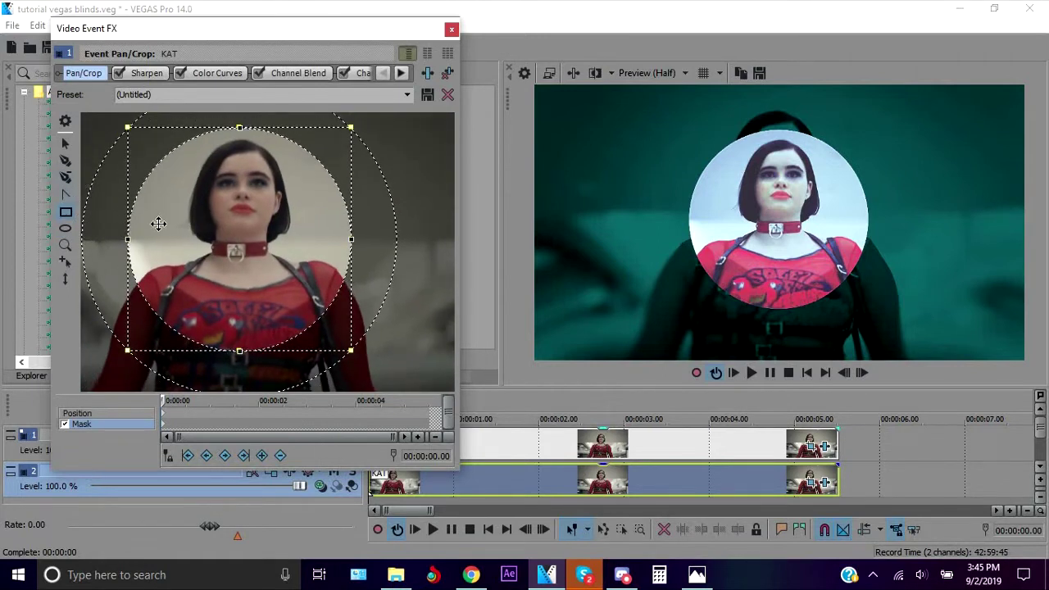
scroll(158, 223, down, 1)
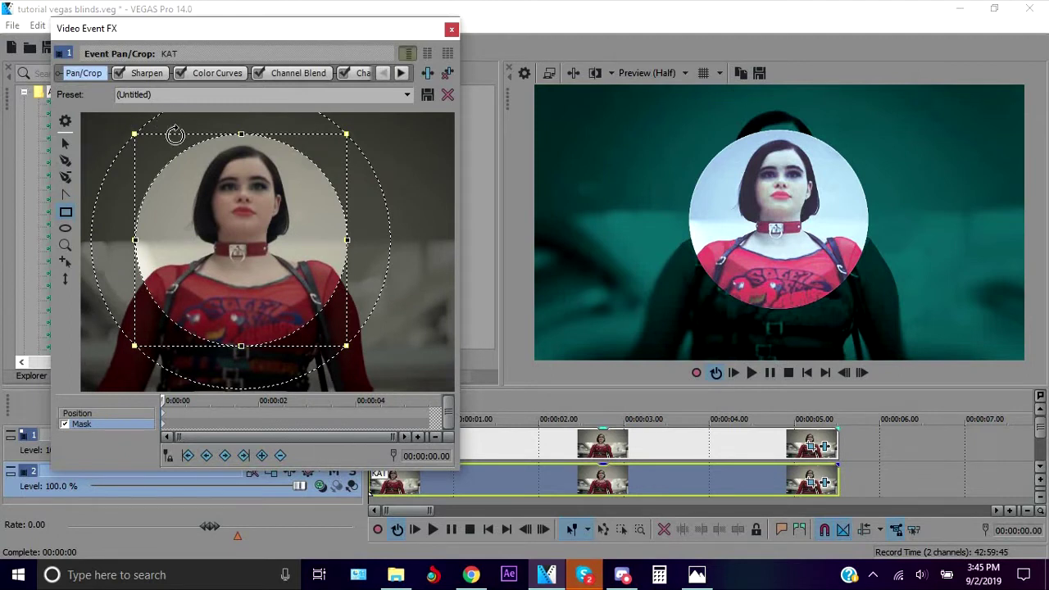
drag(184, 129, 191, 370)
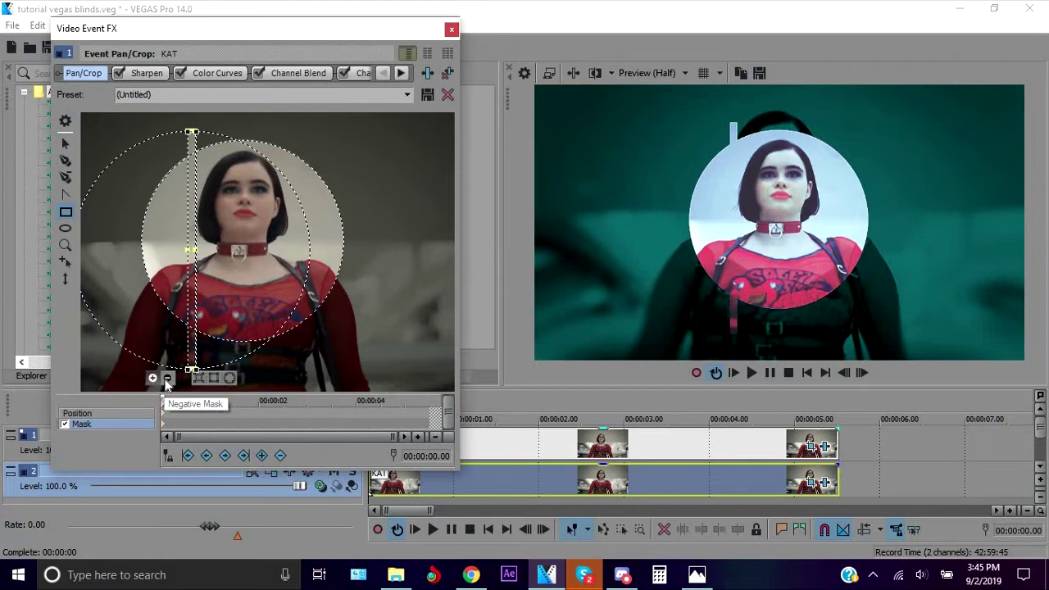
click(169, 380)
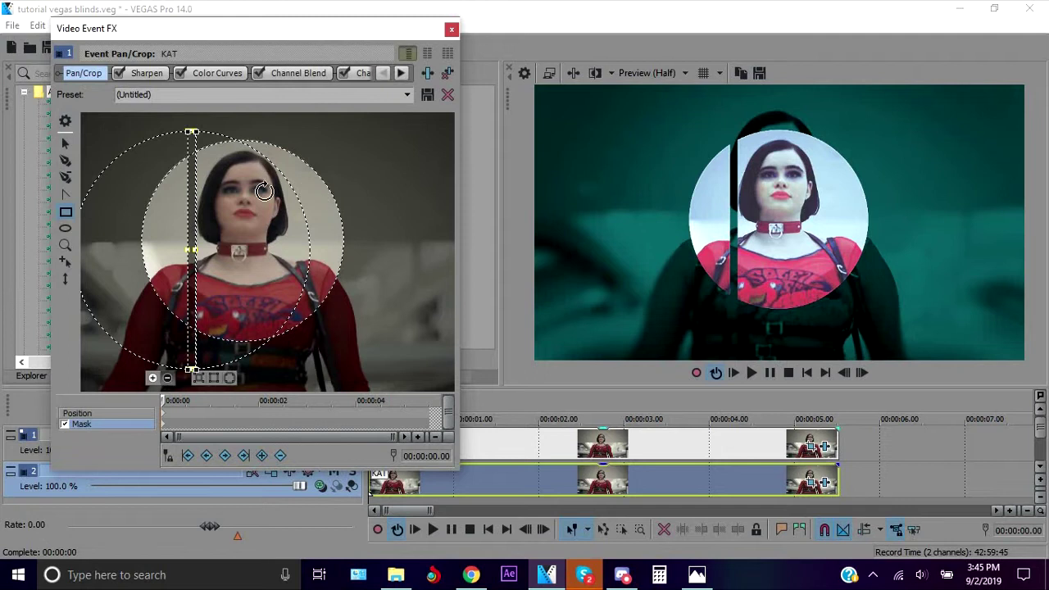
Tilt the negative strip so it slants diagonally from upper left to lower right across the circle
key(ctrl+z)
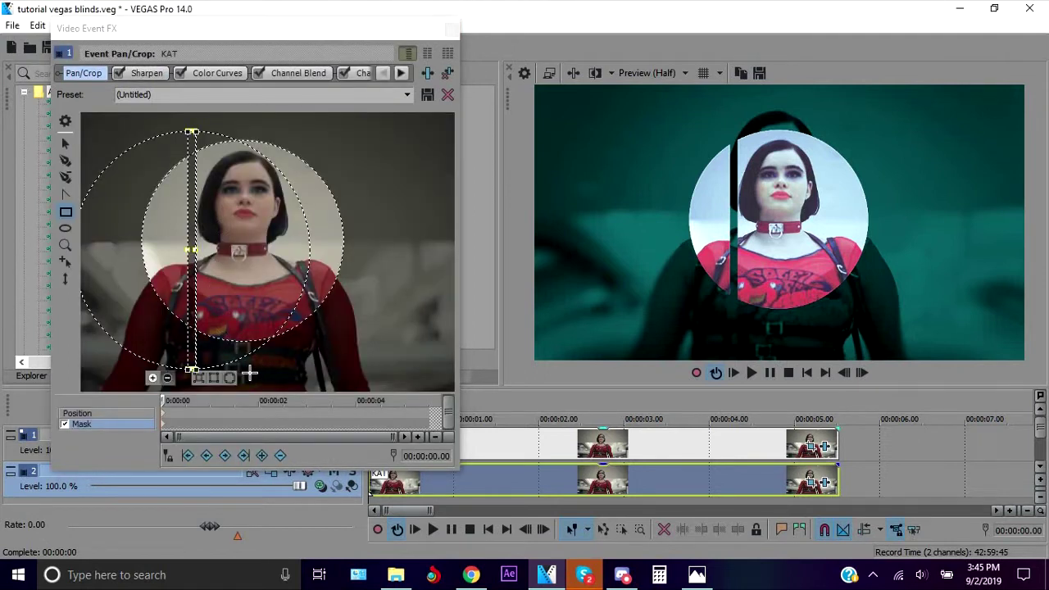
drag(235, 354, 298, 340)
scroll(234, 288, up, 2)
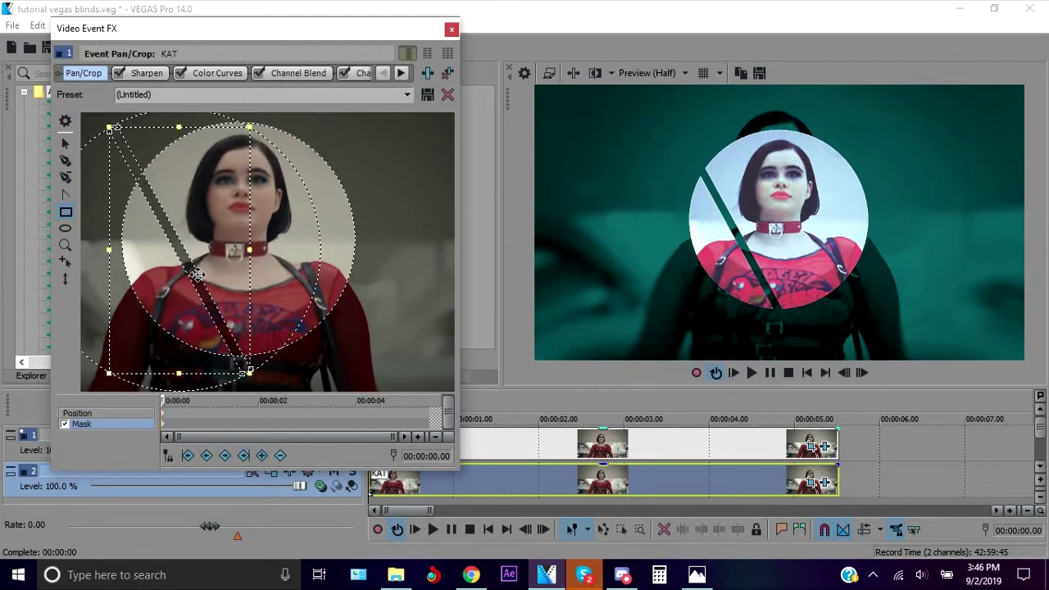
Duplicate the diagonal strip and, with mask movement freed in both directions, place the copy along the circle's lower-left edge
right_click(196, 274)
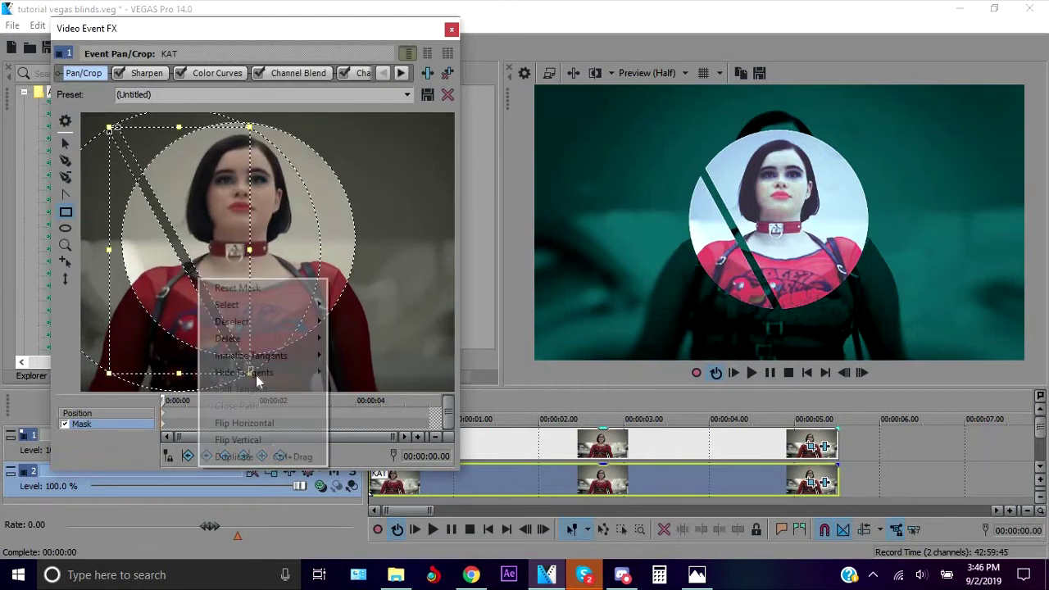
click(269, 455)
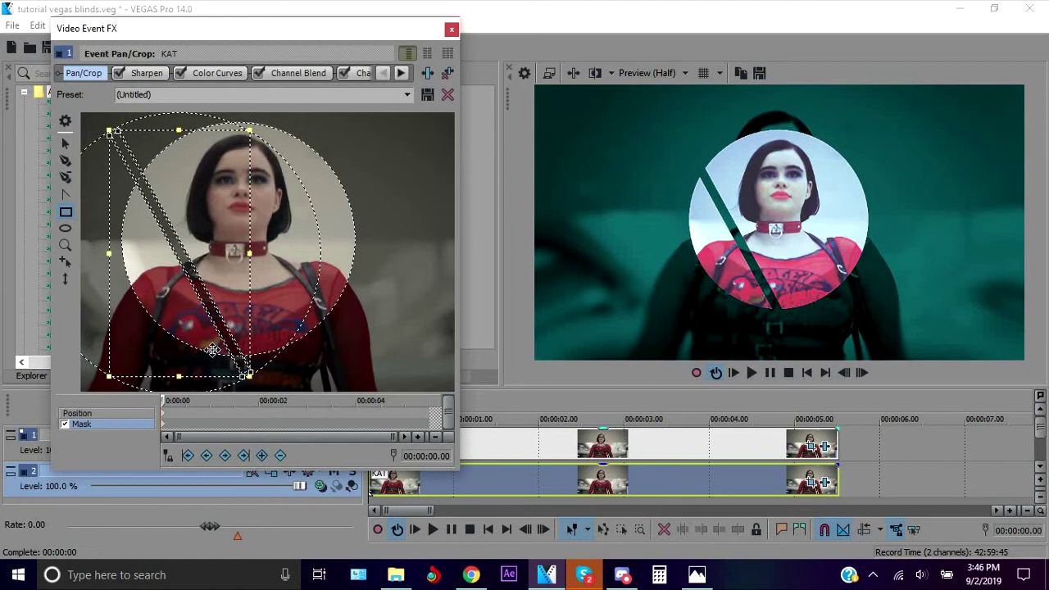
drag(212, 350, 173, 343)
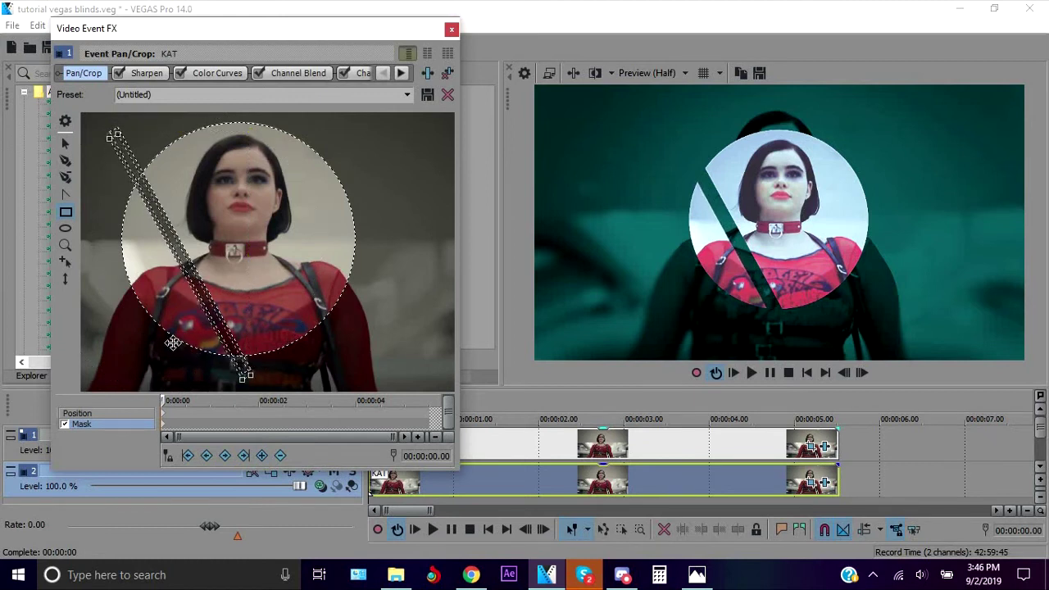
click(140, 298)
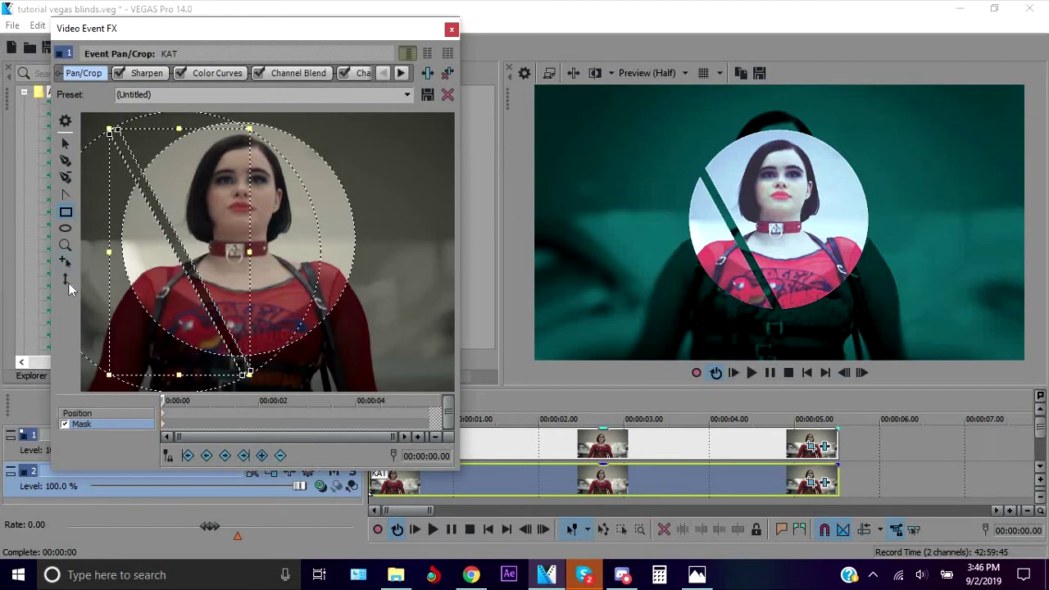
click(65, 279)
drag(149, 356, 104, 368)
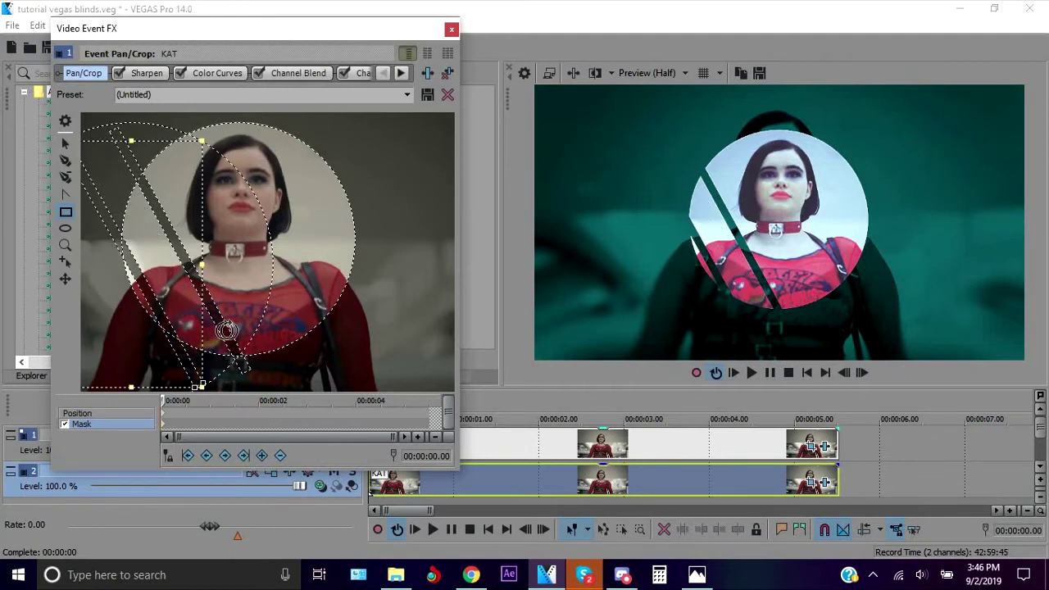
Move the original diagonal strip down-left beside its copy, leaving a narrow gap between them
click(245, 371)
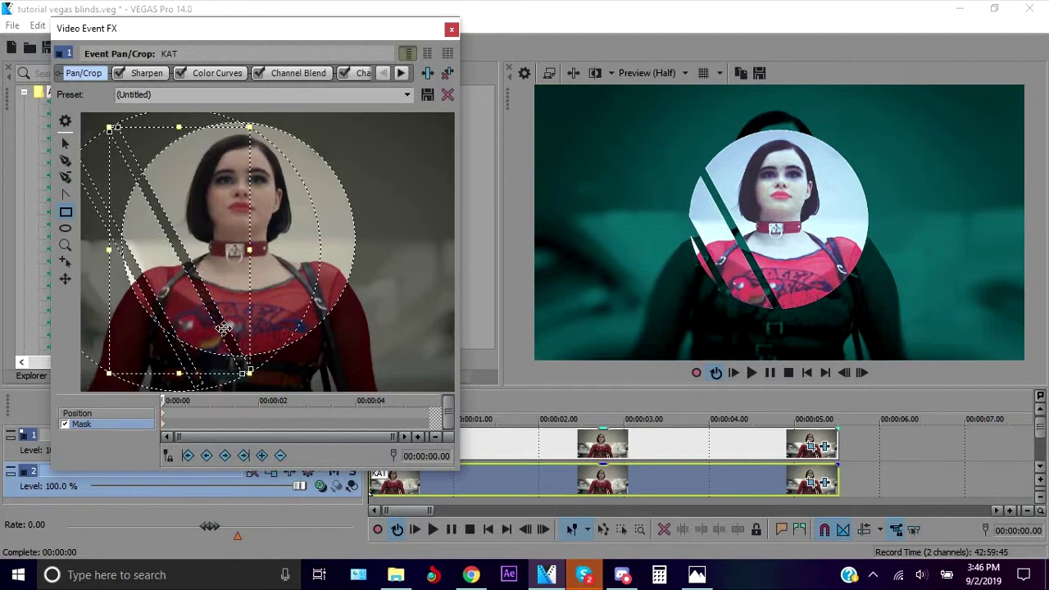
mouse_move(202, 336)
mouse_down()
mouse_move(186, 349)
mouse_move(194, 345)
mouse_up()
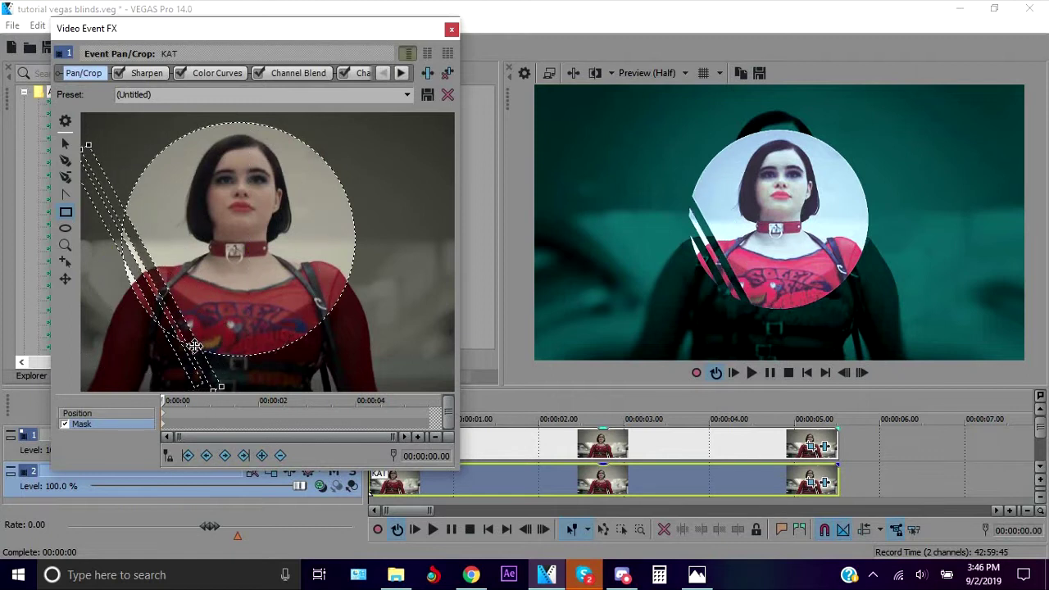
click(177, 336)
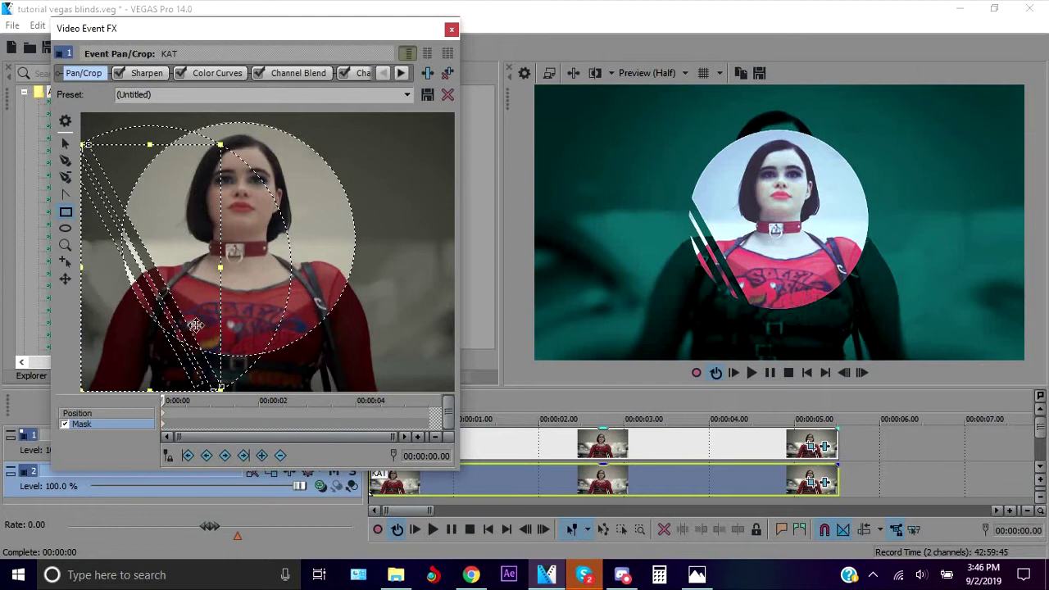
Duplicate the newest strip twice, offsetting each copy up and to the right to make four evenly spaced parallel strips
right_click(170, 277)
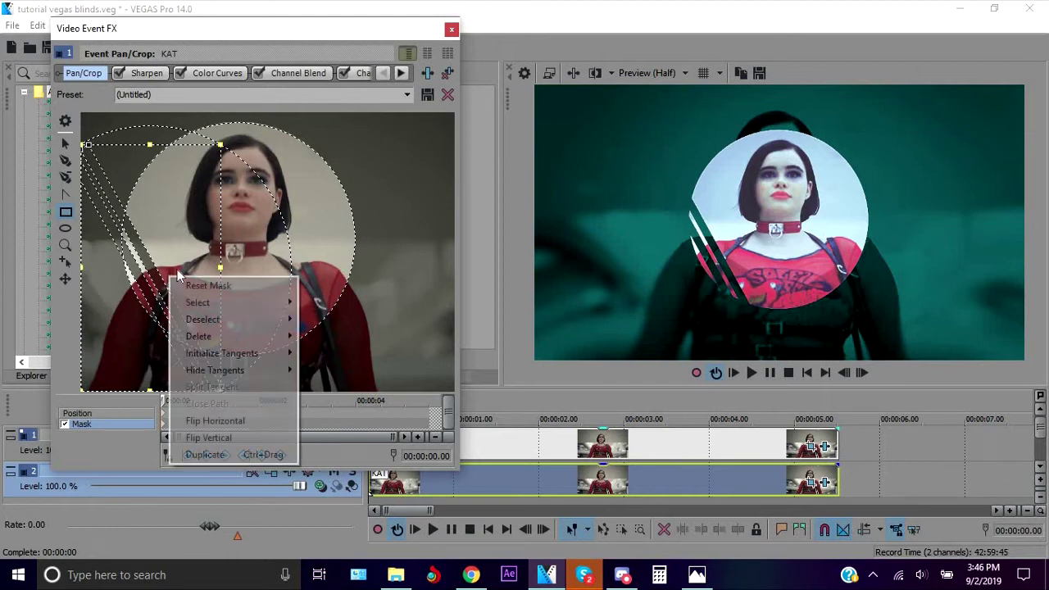
click(205, 454)
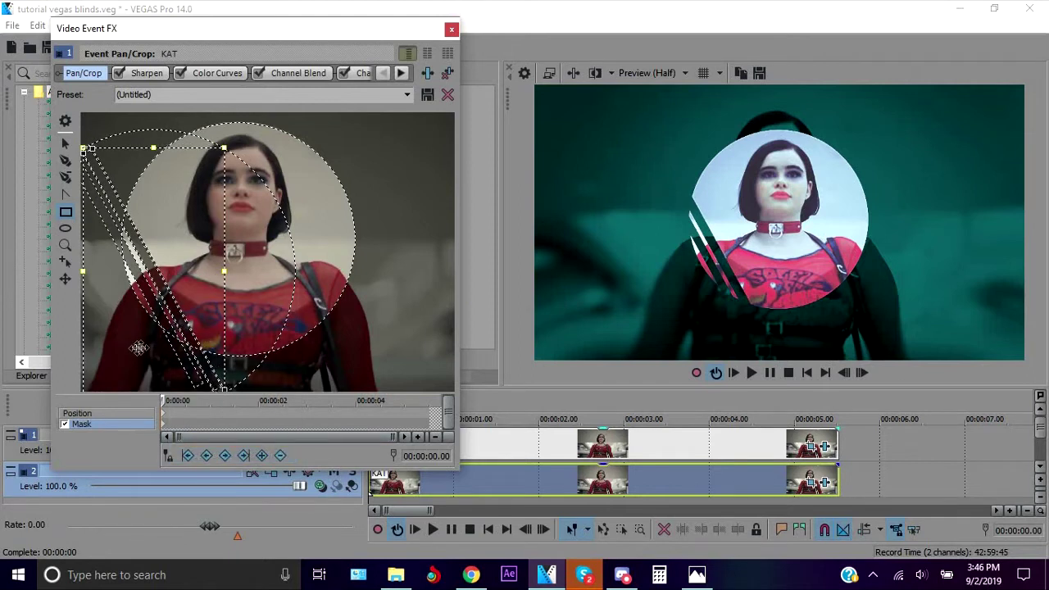
mouse_move(124, 352)
mouse_down()
mouse_move(140, 347)
mouse_move(133, 343)
mouse_up()
right_click(201, 310)
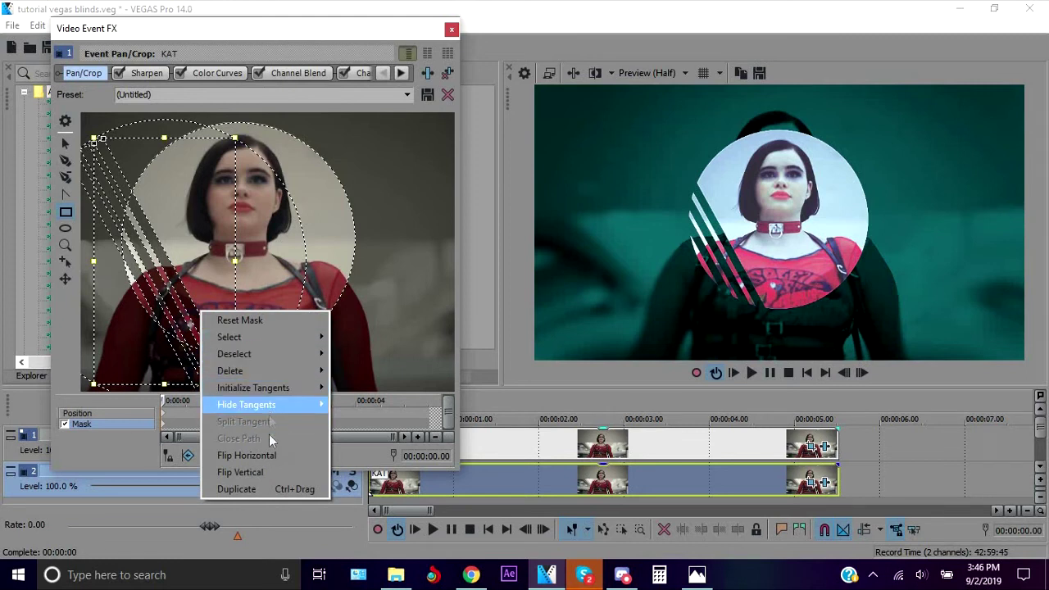
click(279, 488)
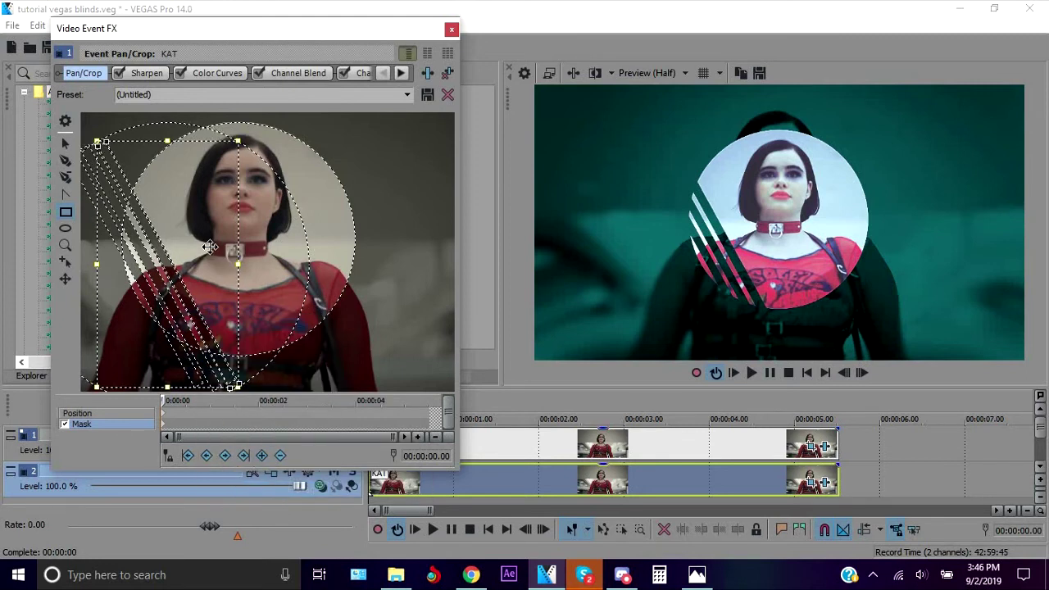
mouse_move(210, 247)
mouse_down()
mouse_move(176, 250)
mouse_move(224, 242)
mouse_up()
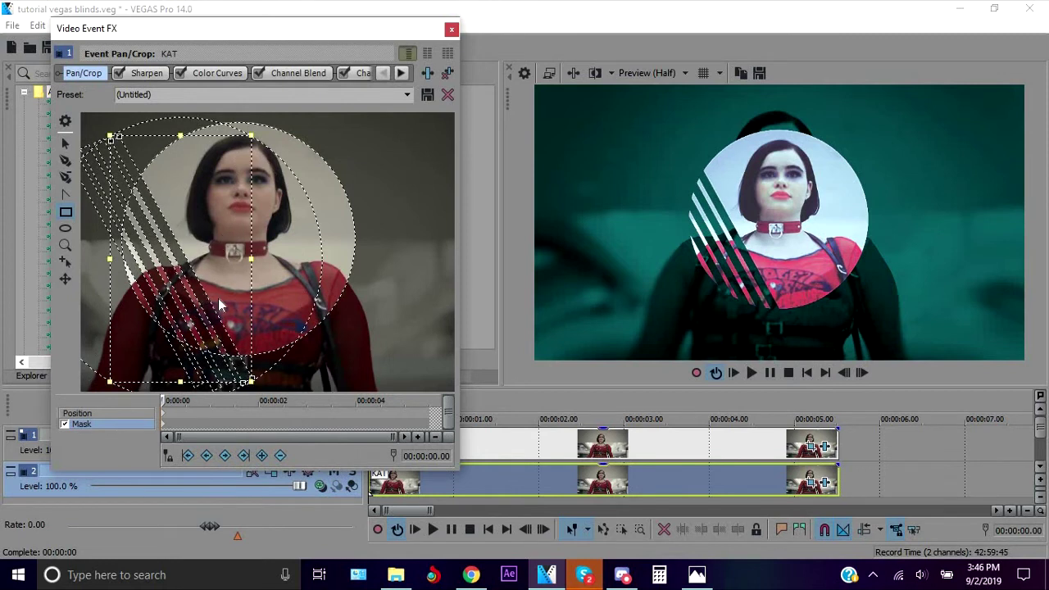
Add a fifth and sixth strip by duplicating the last one and shifting each copy up-right at the same spacing
right_click(218, 298)
click(274, 484)
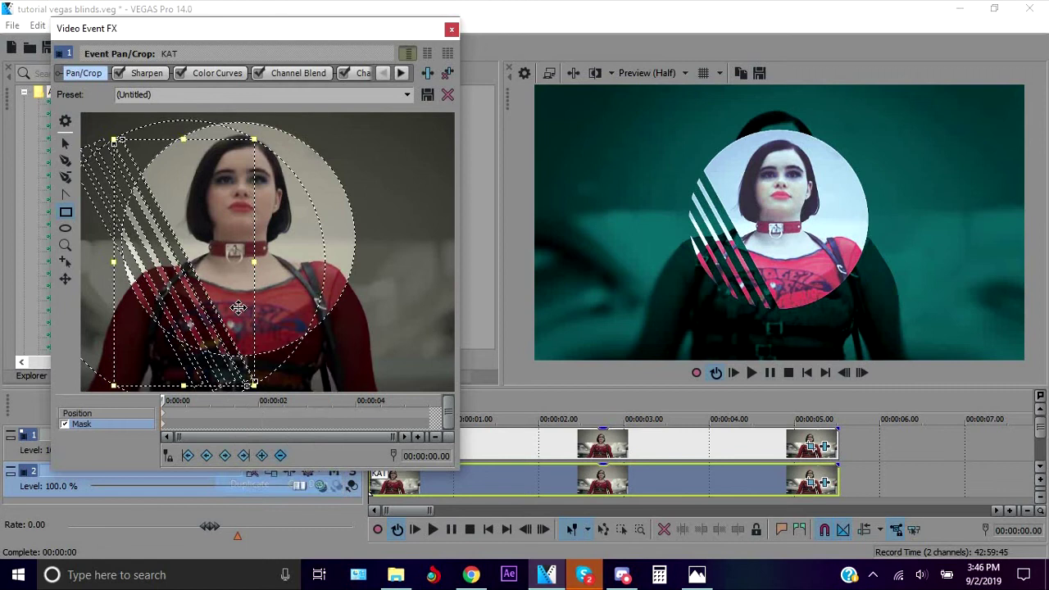
drag(238, 306, 249, 297)
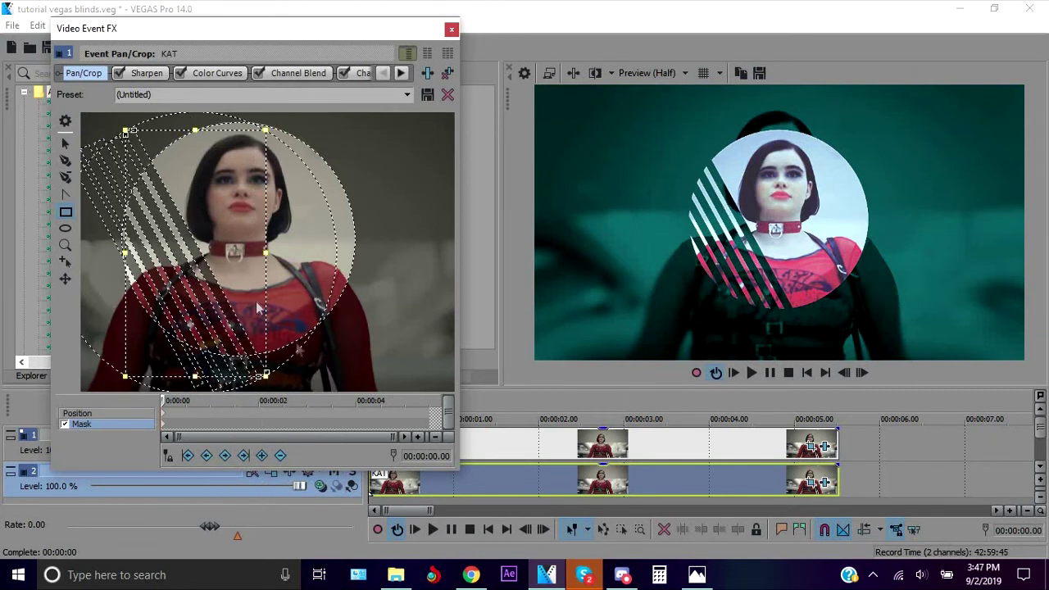
right_click(250, 298)
click(278, 482)
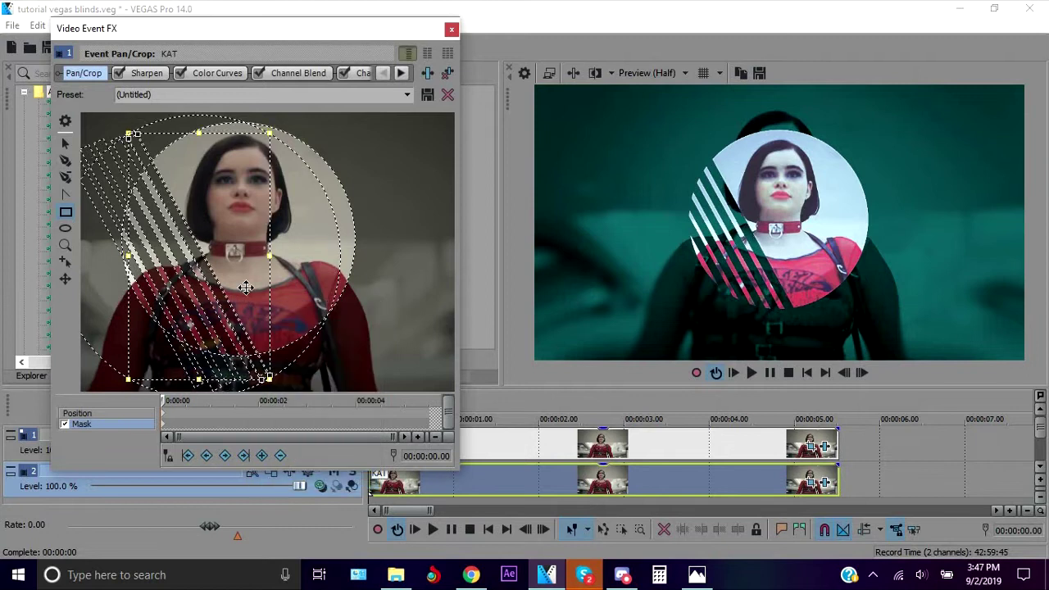
drag(246, 288, 257, 291)
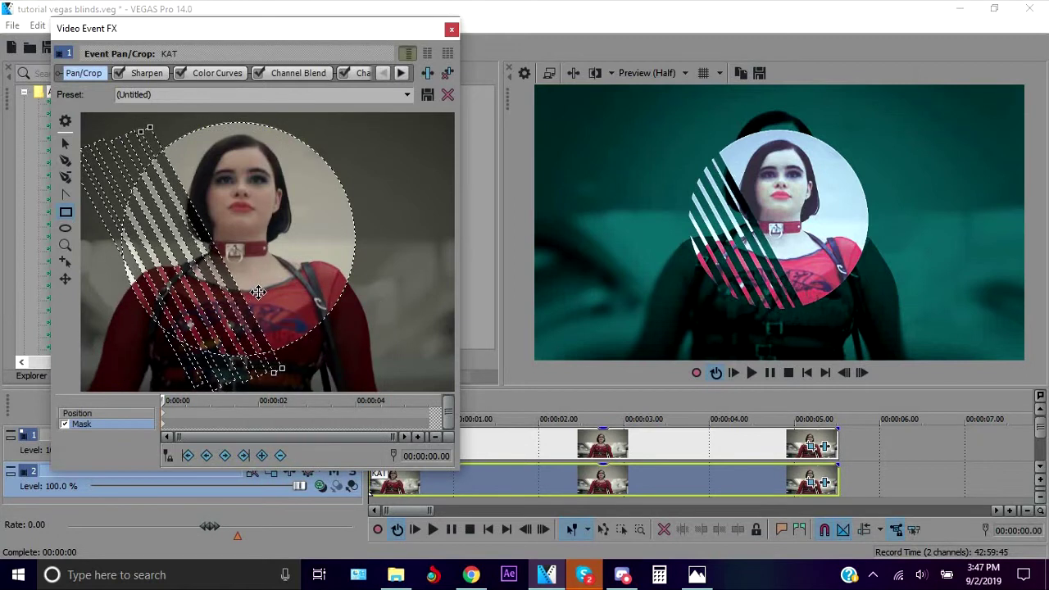
Duplicate the last strip two more times and place the seventh and eighth strips across the circle's centre at matching gaps
right_click(254, 318)
click(318, 498)
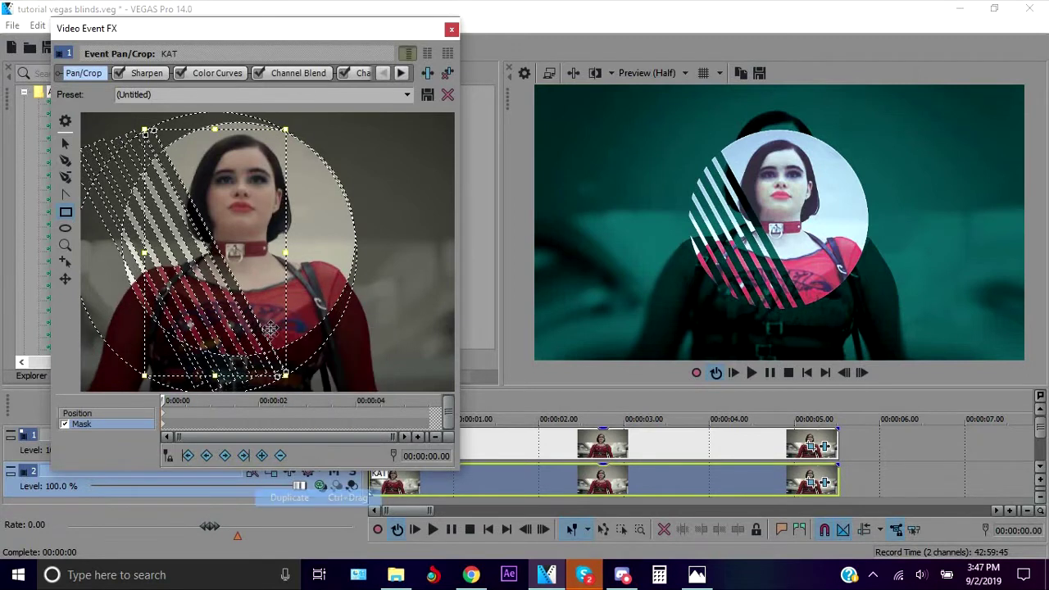
drag(271, 319, 282, 310)
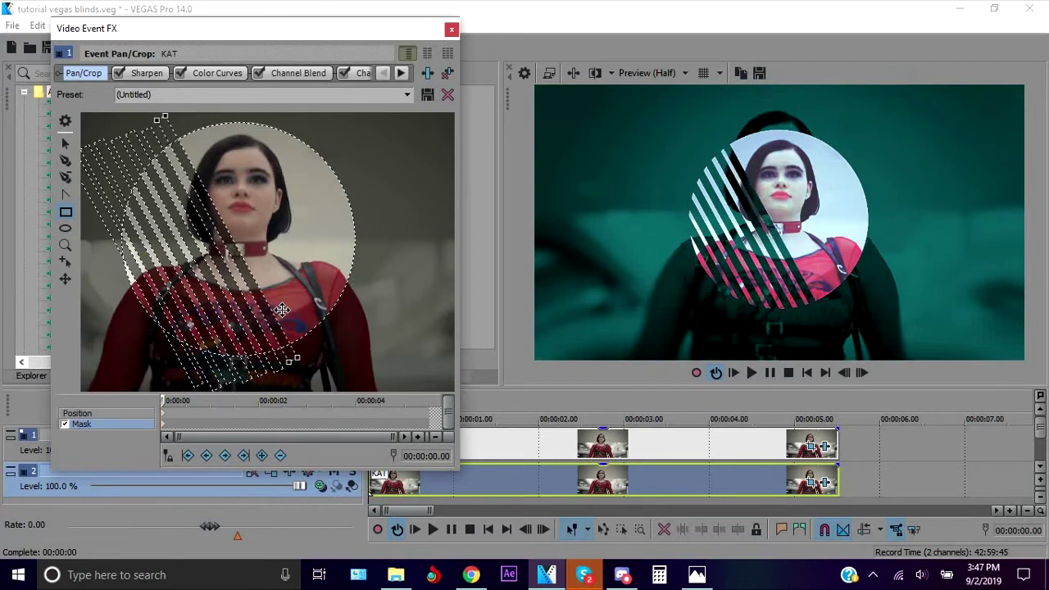
right_click(261, 316)
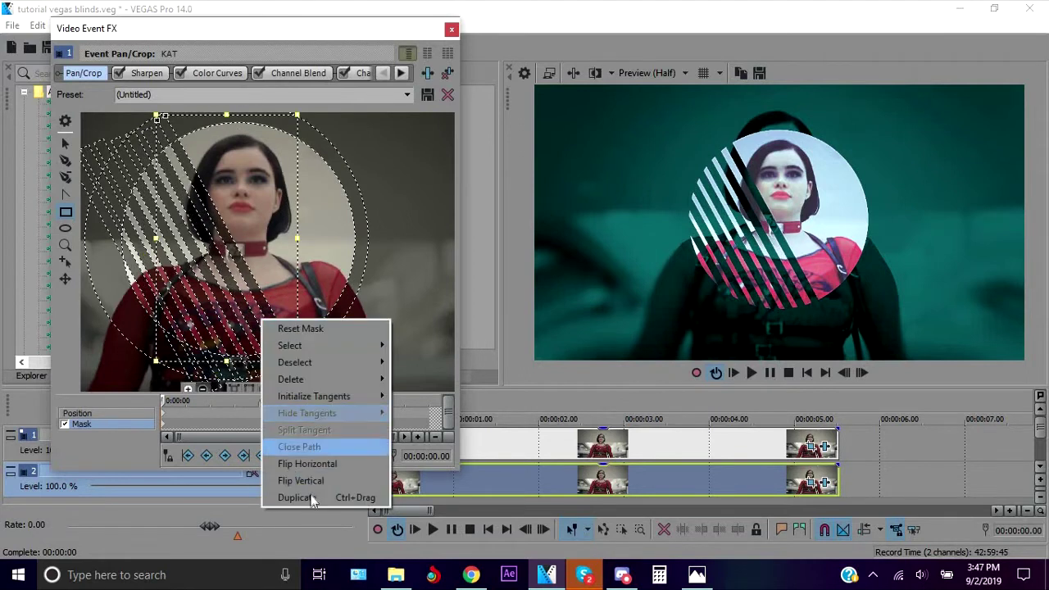
click(307, 494)
drag(284, 288, 297, 279)
click(297, 279)
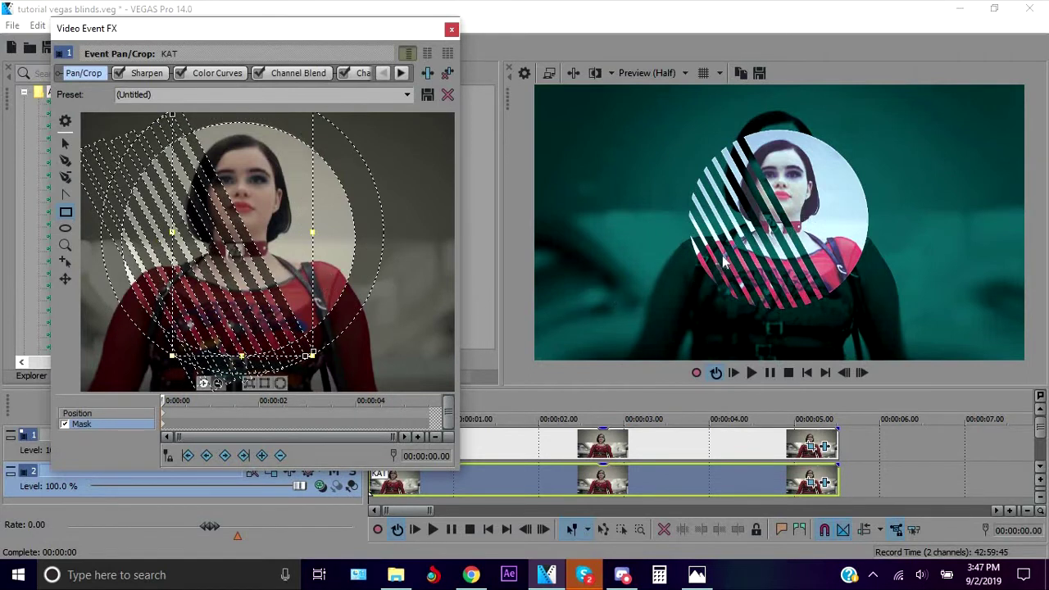
Nudge the seventh strip slightly down-left to even out the spacing with its neighbours, leaving the masks deselected
click(240, 329)
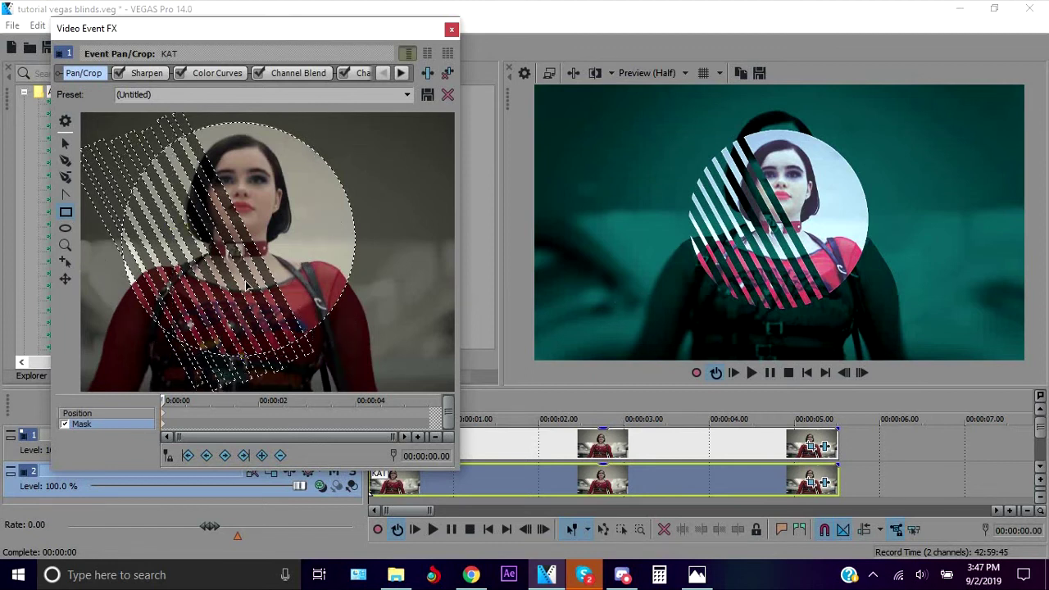
click(248, 278)
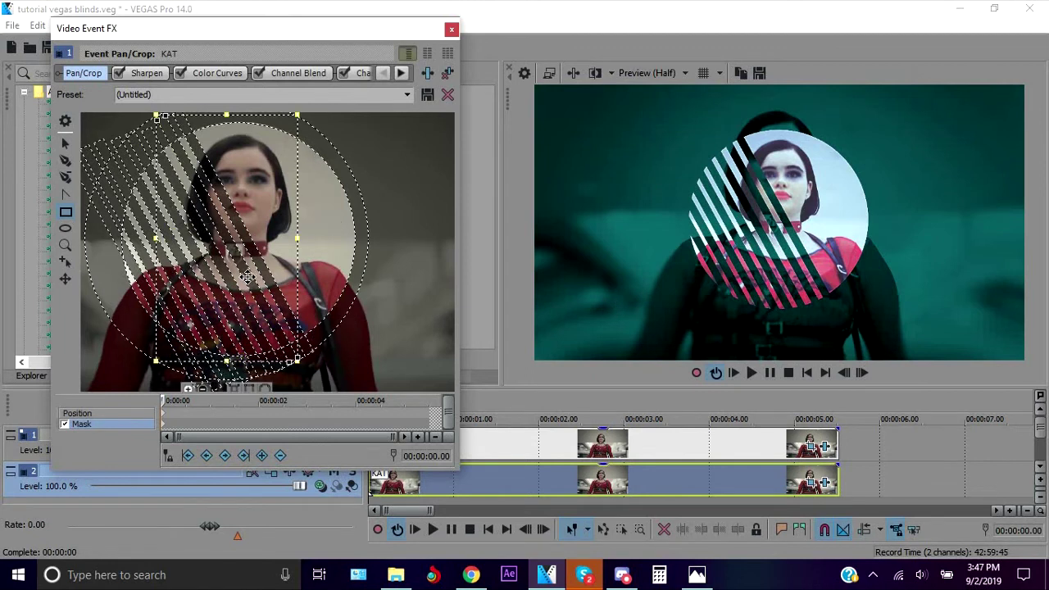
drag(248, 277, 245, 278)
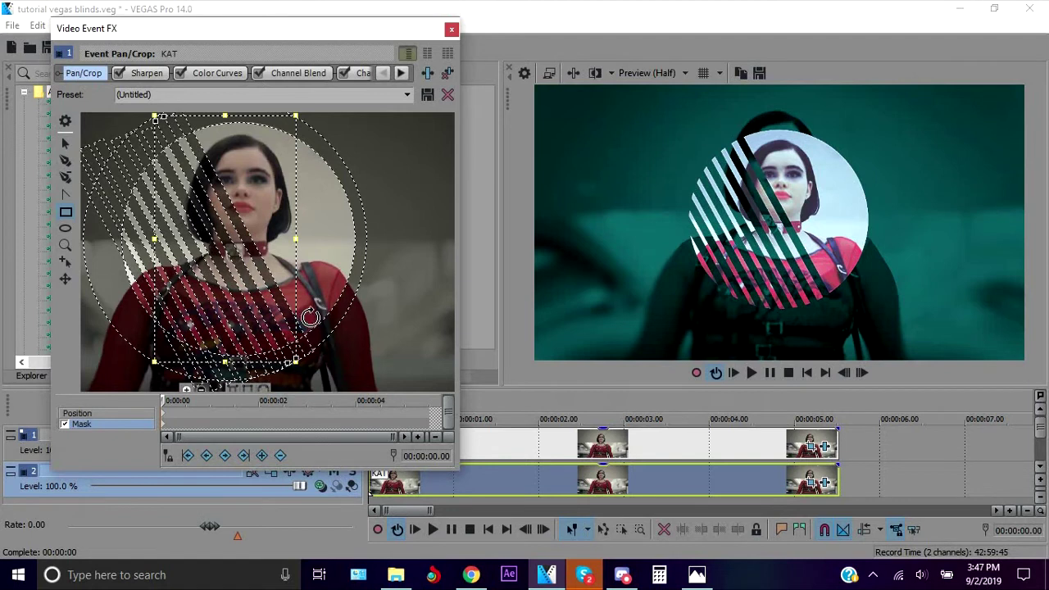
click(356, 329)
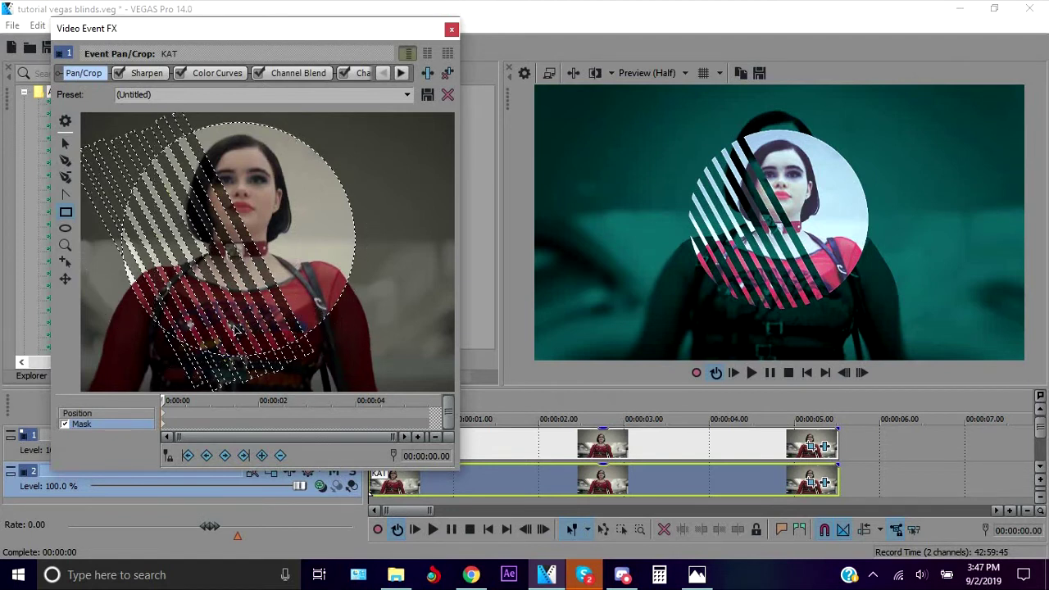
Nudge a diagonal strip slightly down-left within the circle to fine-tune its gap
click(226, 297)
drag(224, 298, 223, 299)
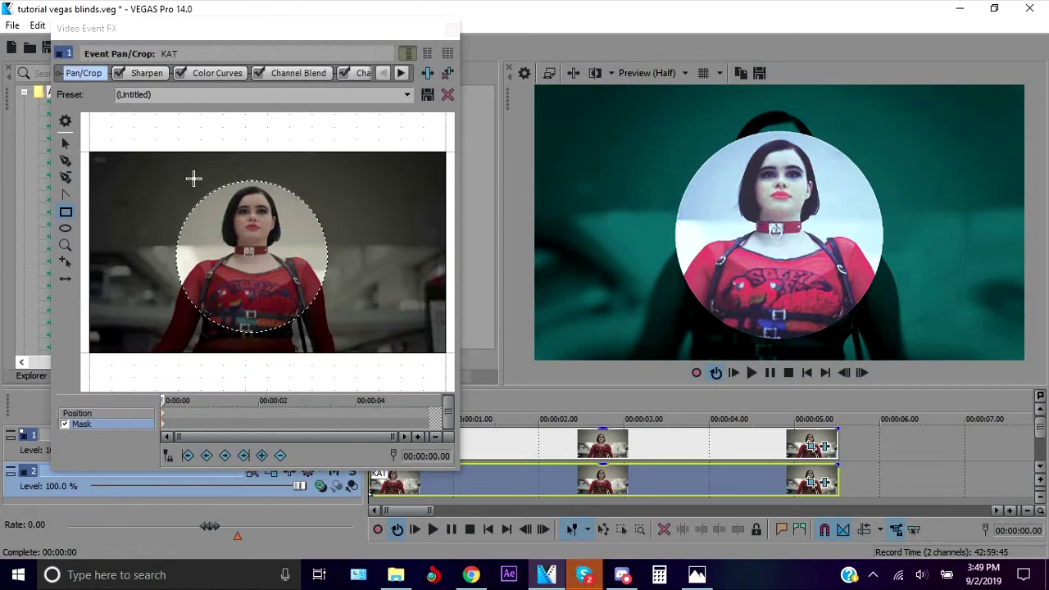
Cut a thin diagonal negative-mask strip across the circle's lower-left part and duplicate it once, offsetting the copy to the right
drag(221, 139, 280, 370)
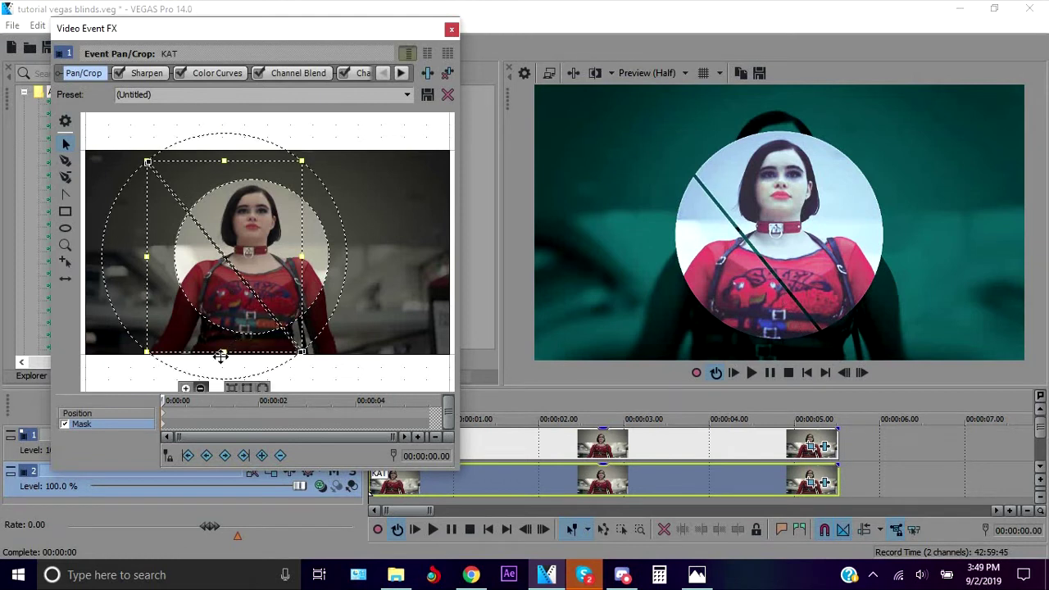
drag(220, 357, 185, 394)
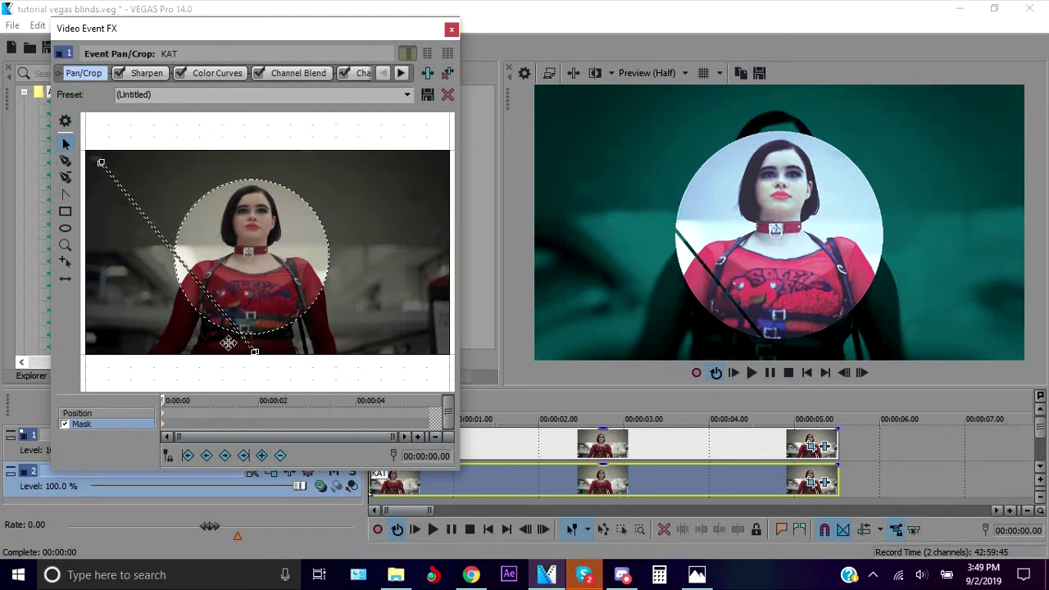
right_click(226, 331)
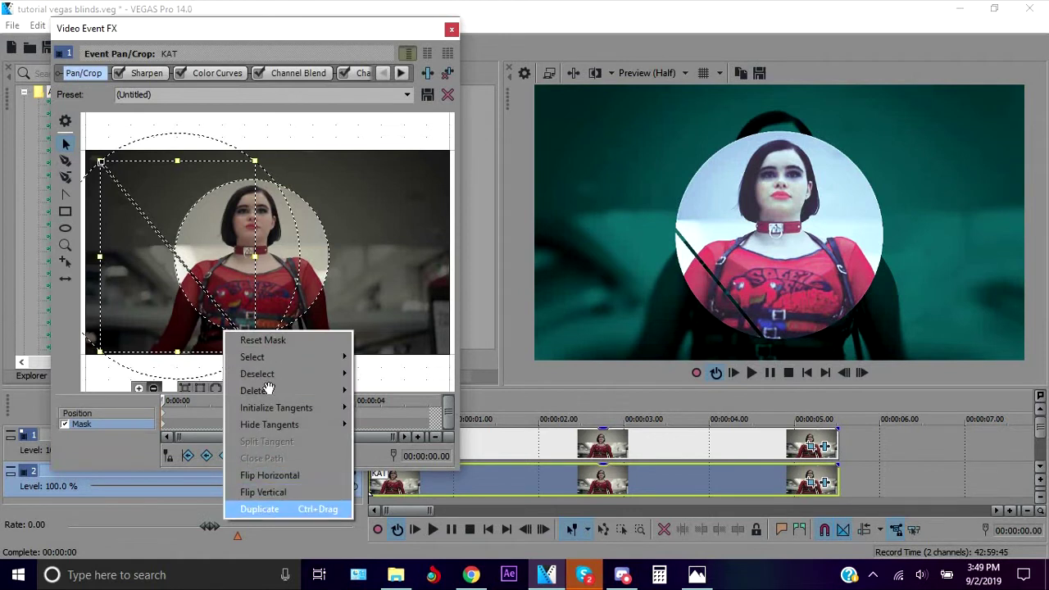
click(260, 509)
drag(251, 287, 267, 281)
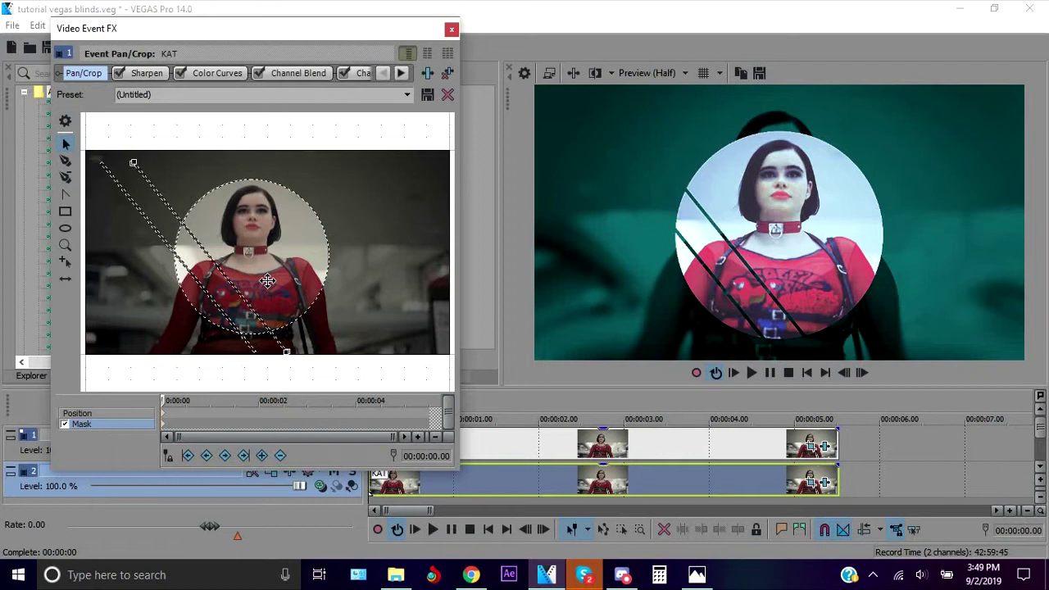
Check the STYLE GUIDE.jpg reference in Photos and duplicate the second strip, placing a third parallel one at a matching gap to its right
click(697, 574)
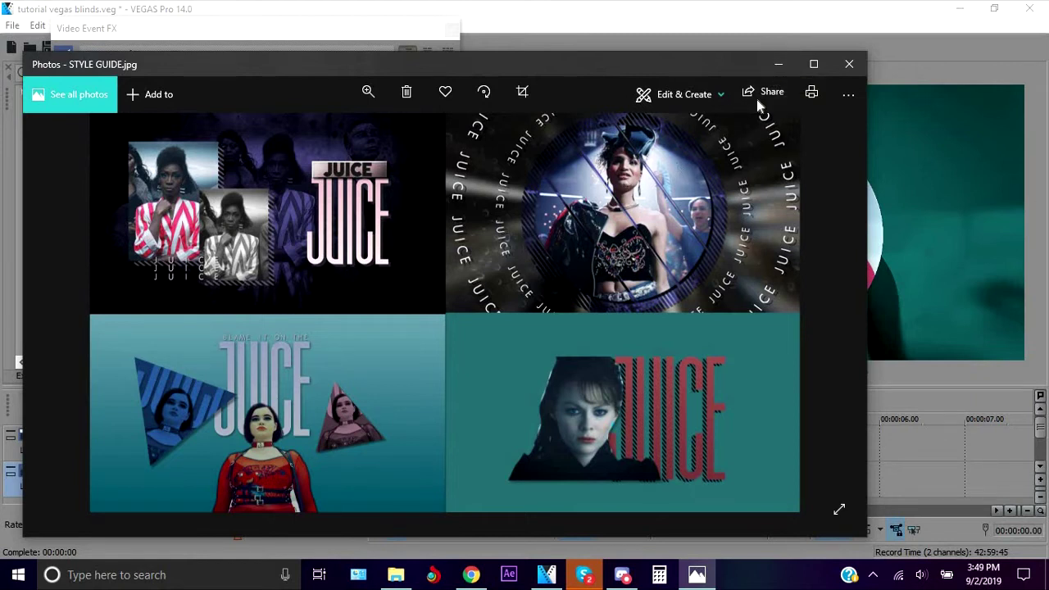
click(778, 67)
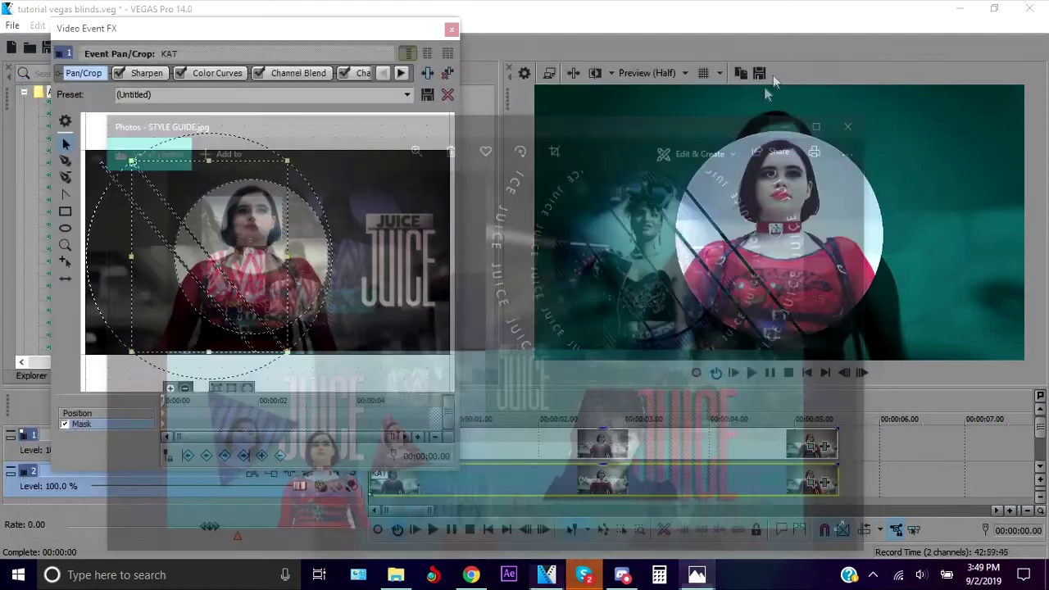
scroll(368, 306, up, 3)
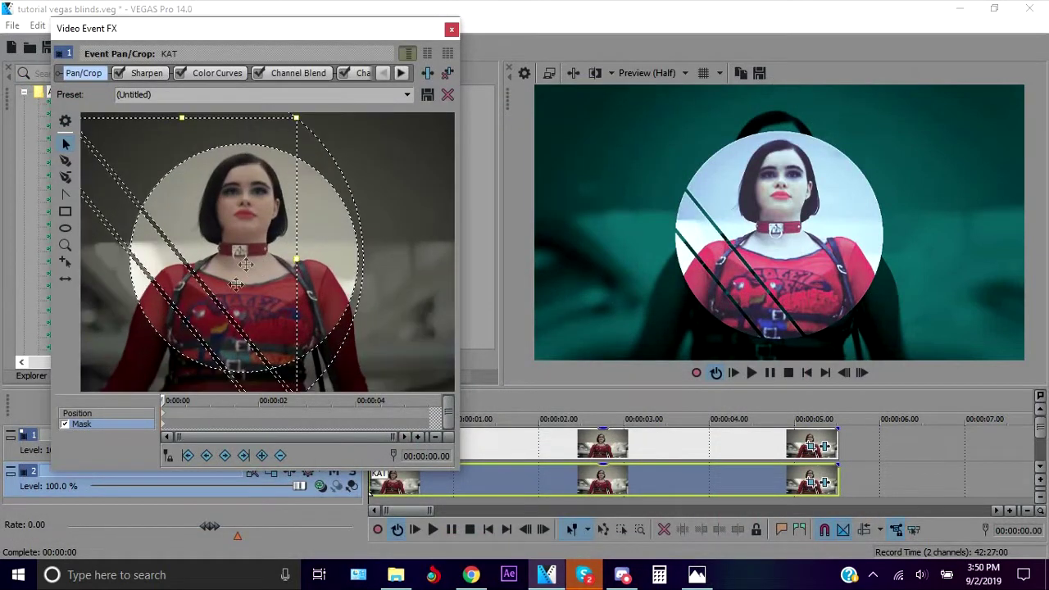
right_click(230, 314)
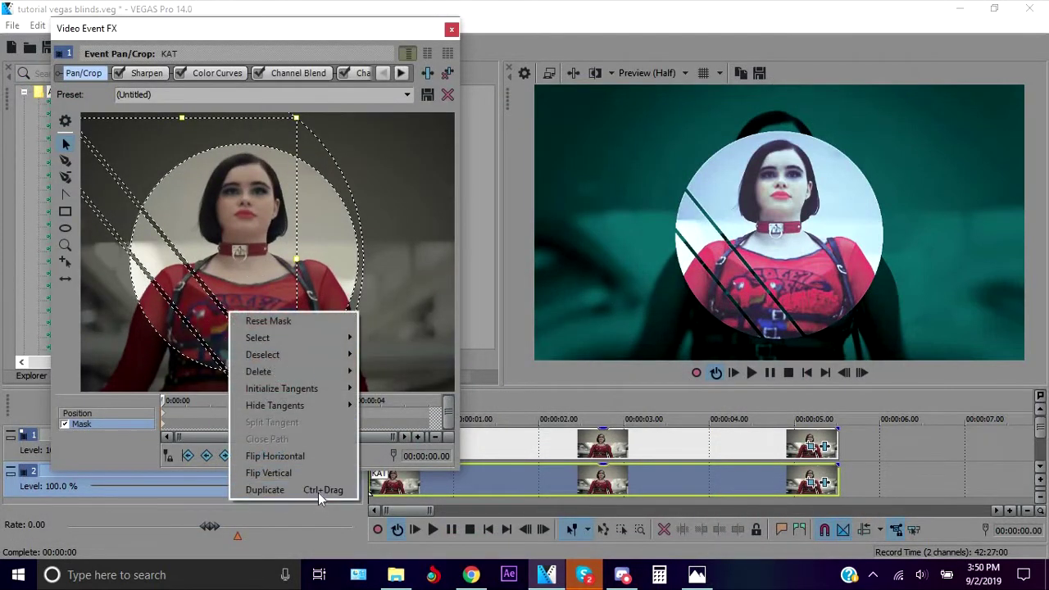
click(279, 489)
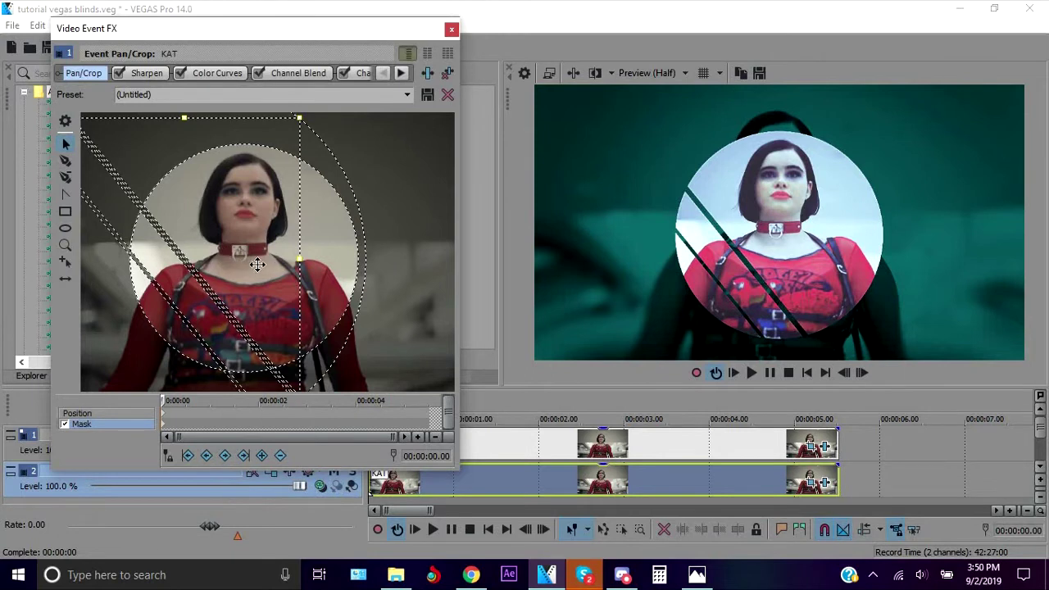
drag(257, 264, 295, 244)
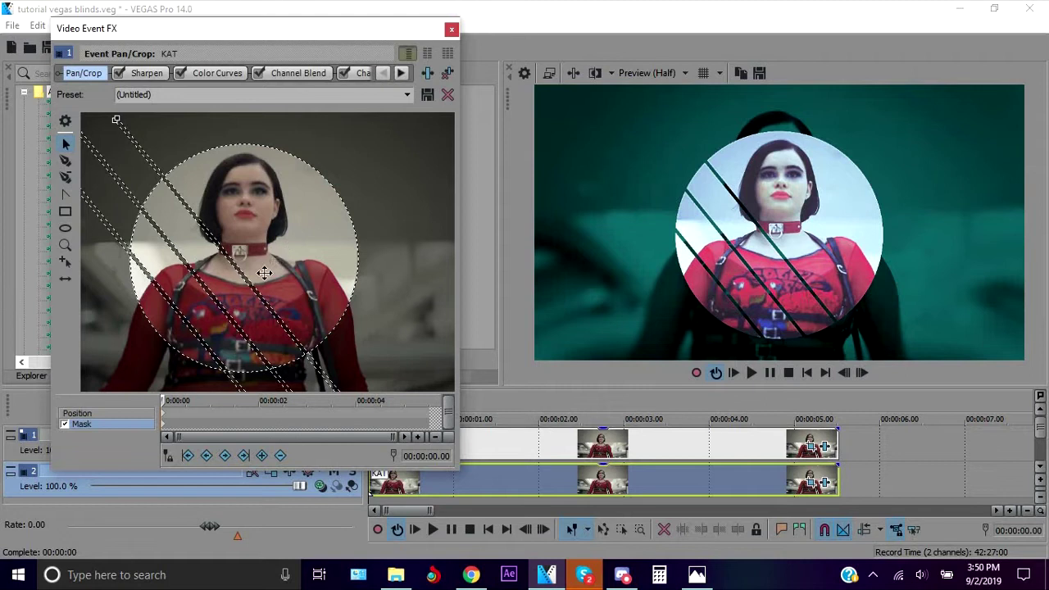
click(193, 336)
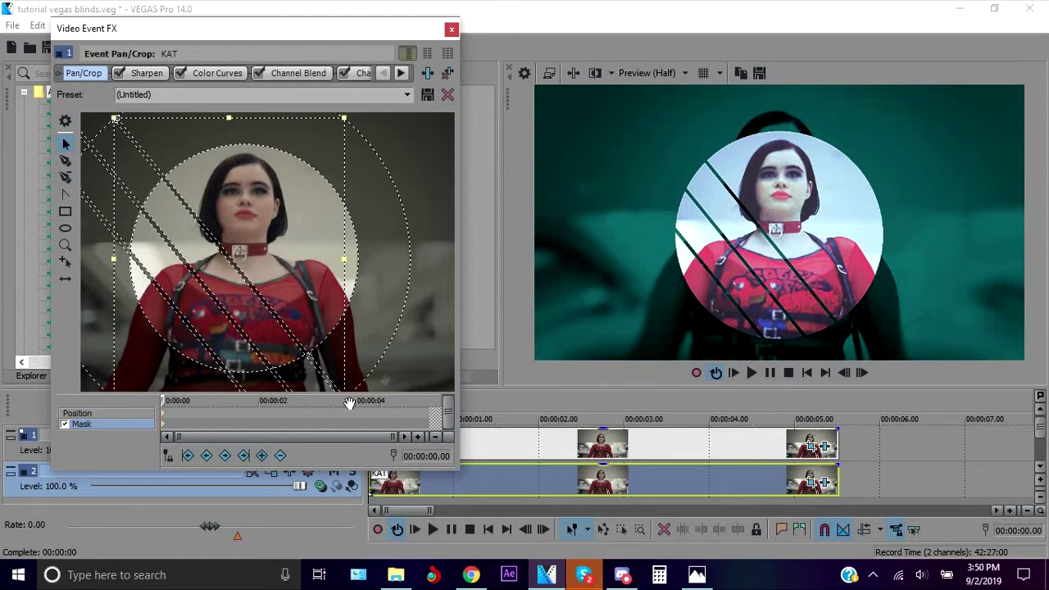
Keep duplicating the newest strip with equal rightward spacing until six thin parallel strips span the circle, and finish the mask editing
right_click(305, 280)
click(357, 461)
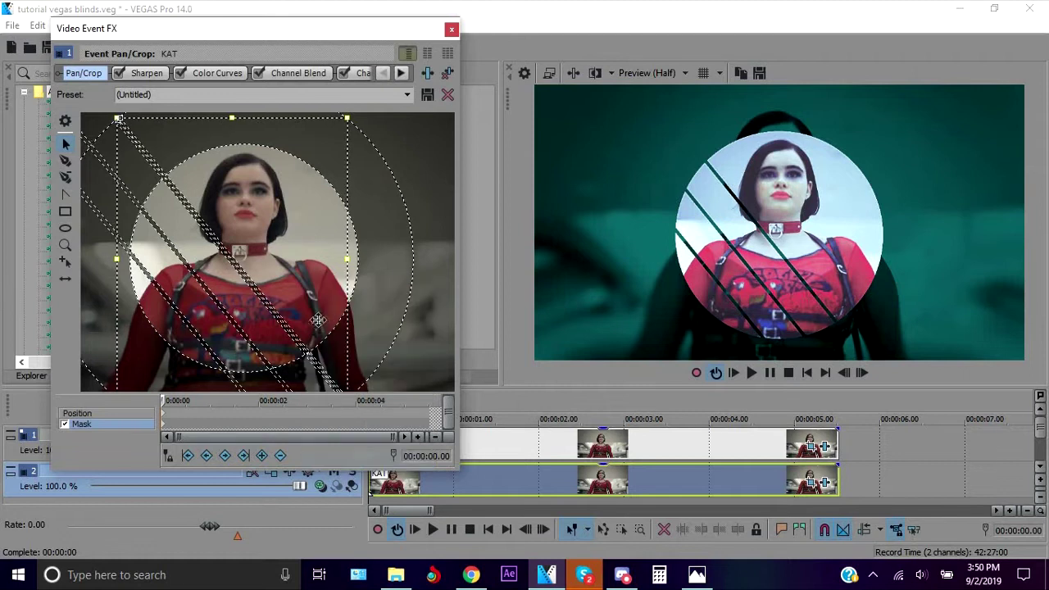
drag(323, 266, 453, 242)
right_click(363, 297)
click(412, 475)
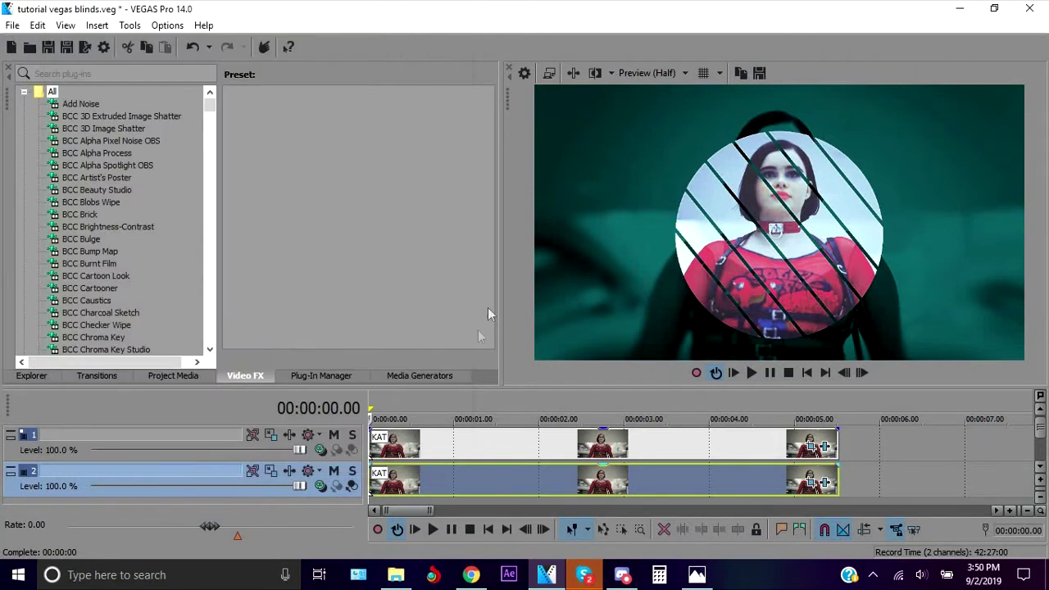
Try the Layer Dimensionality effect with the Drop Shadow With Up Light preset on track 1's clip, and remove it again
click(665, 451)
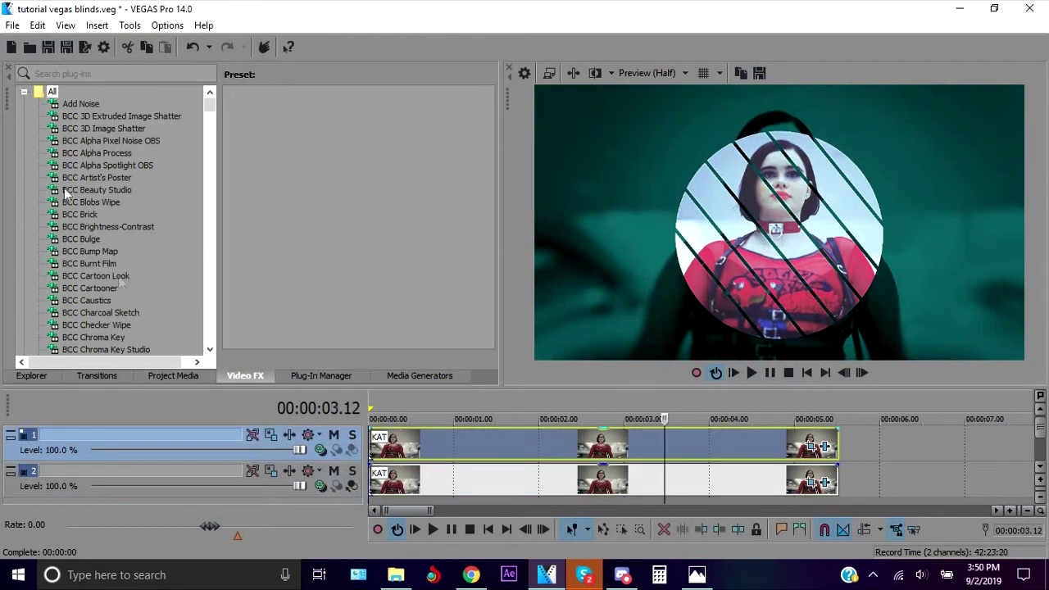
click(26, 92)
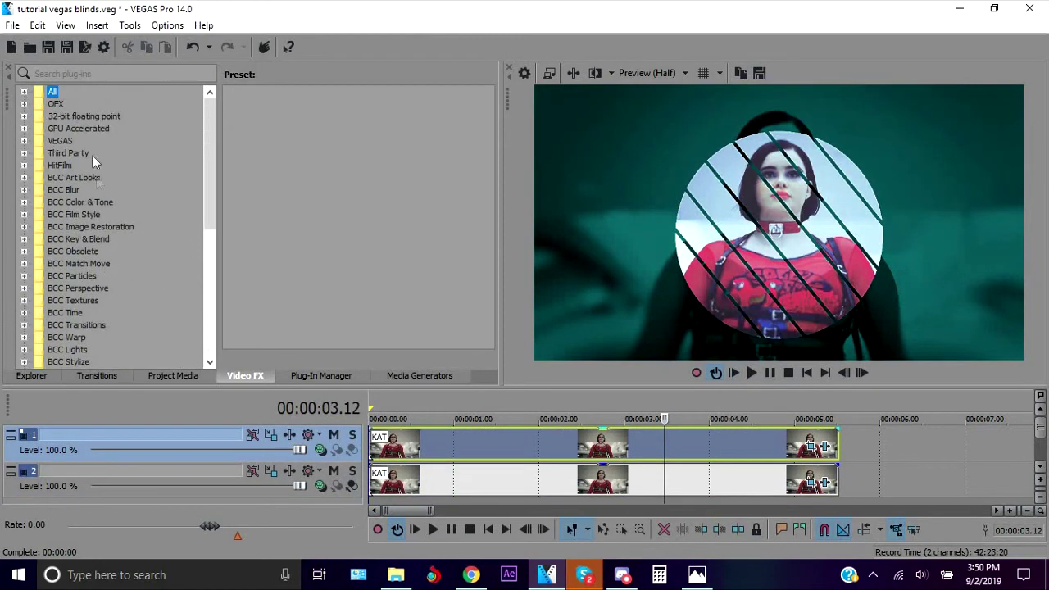
double_click(62, 142)
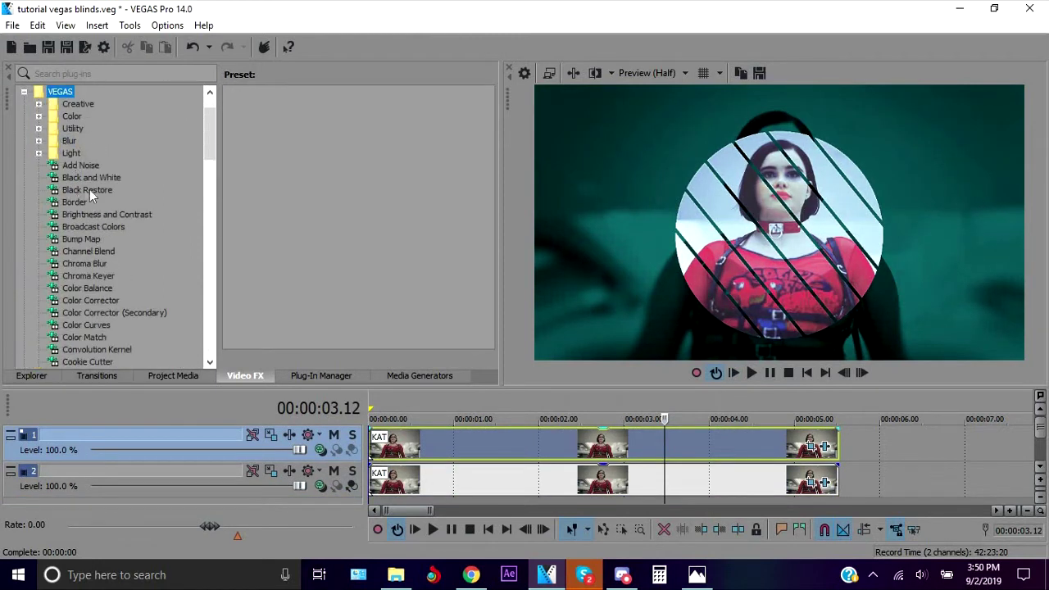
scroll(92, 185, down, 10)
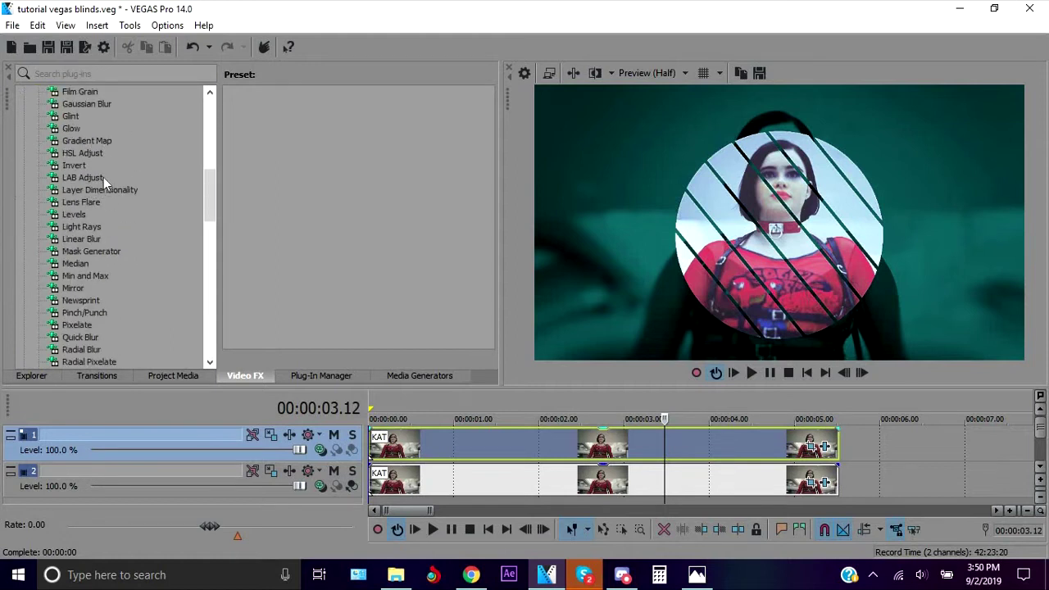
drag(119, 190, 620, 443)
click(405, 96)
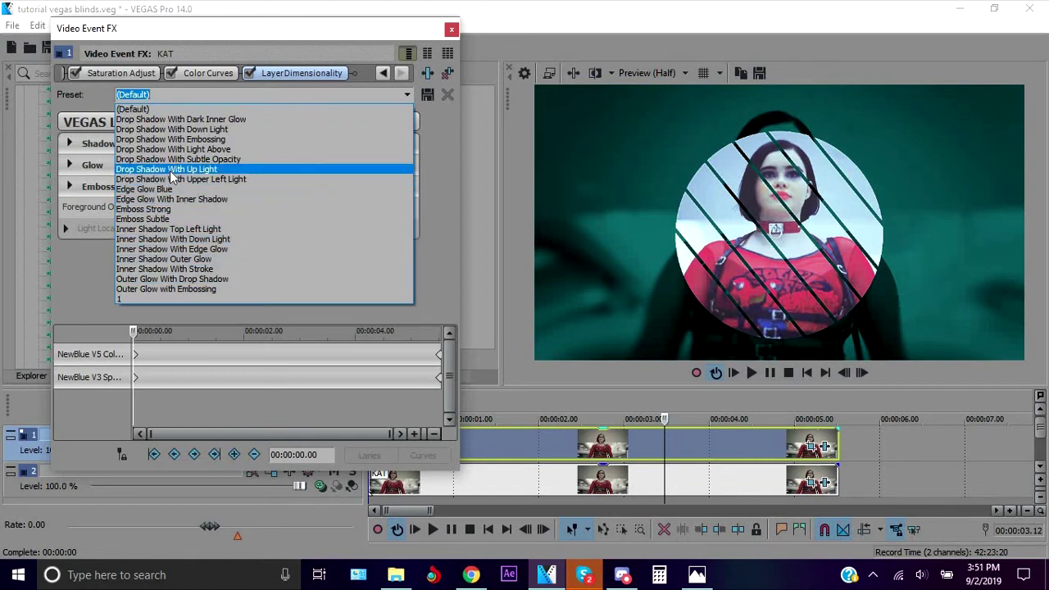
click(169, 170)
drag(138, 206, 135, 208)
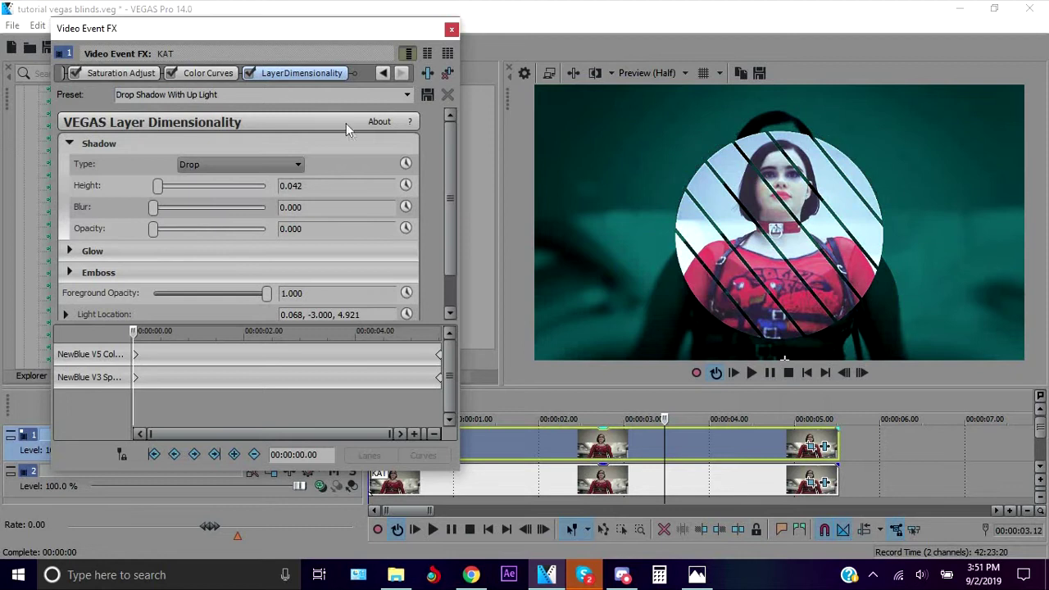
click(447, 75)
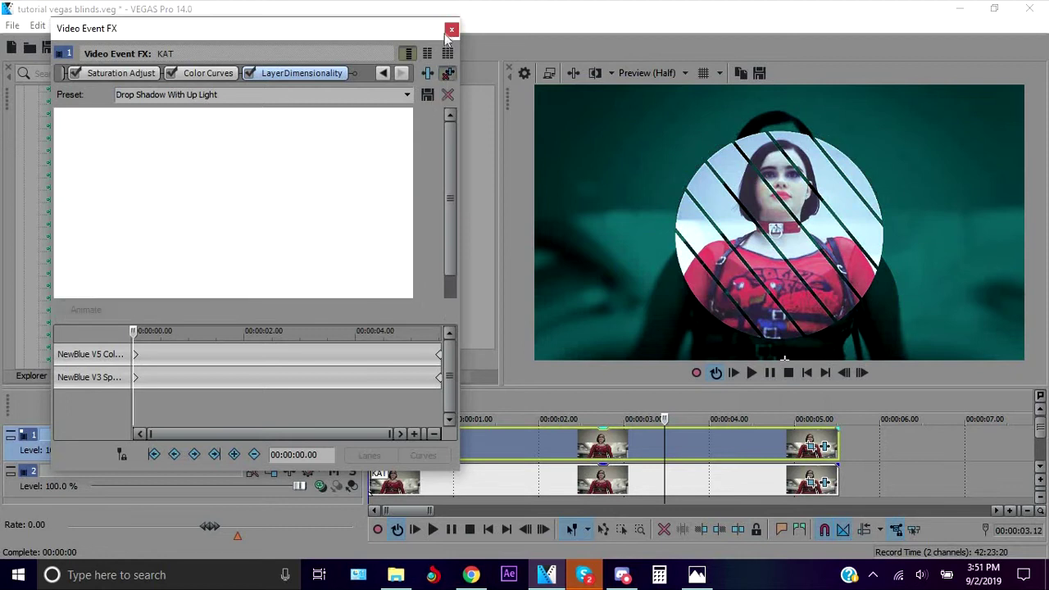
click(451, 29)
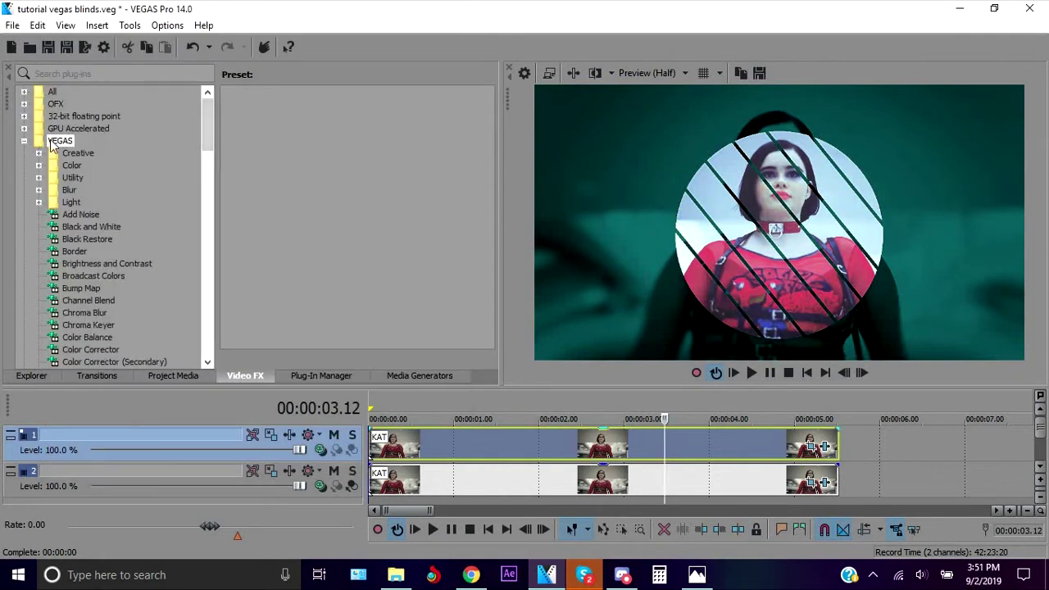
Apply the Sapphire Lighting effect S_DropShadow to track 1's clip with preset 1, comparing it with the neighbouring preset
double_click(54, 141)
drag(206, 179, 194, 287)
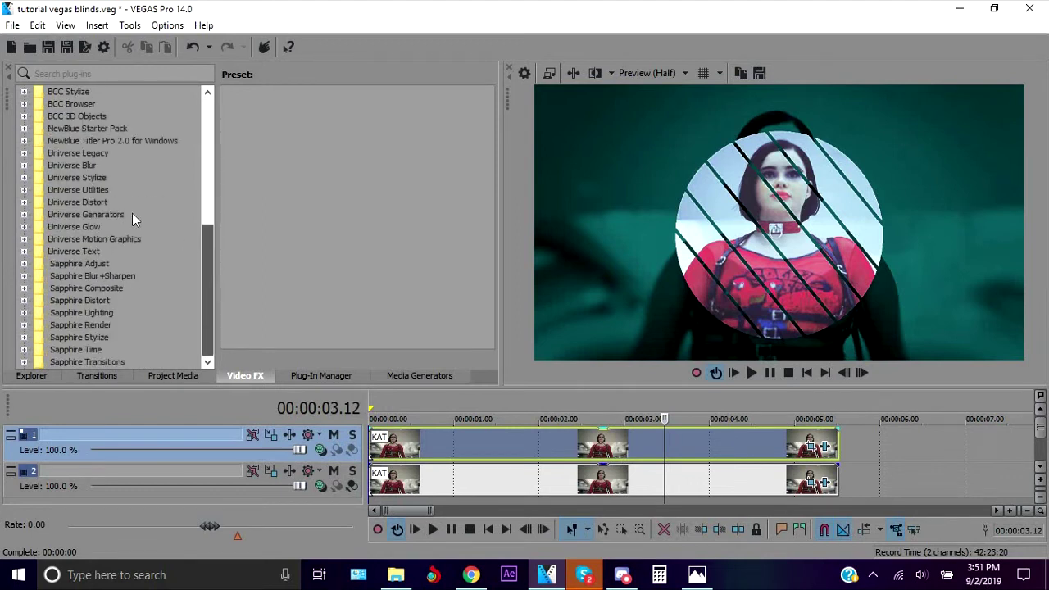
double_click(81, 312)
drag(90, 129, 552, 447)
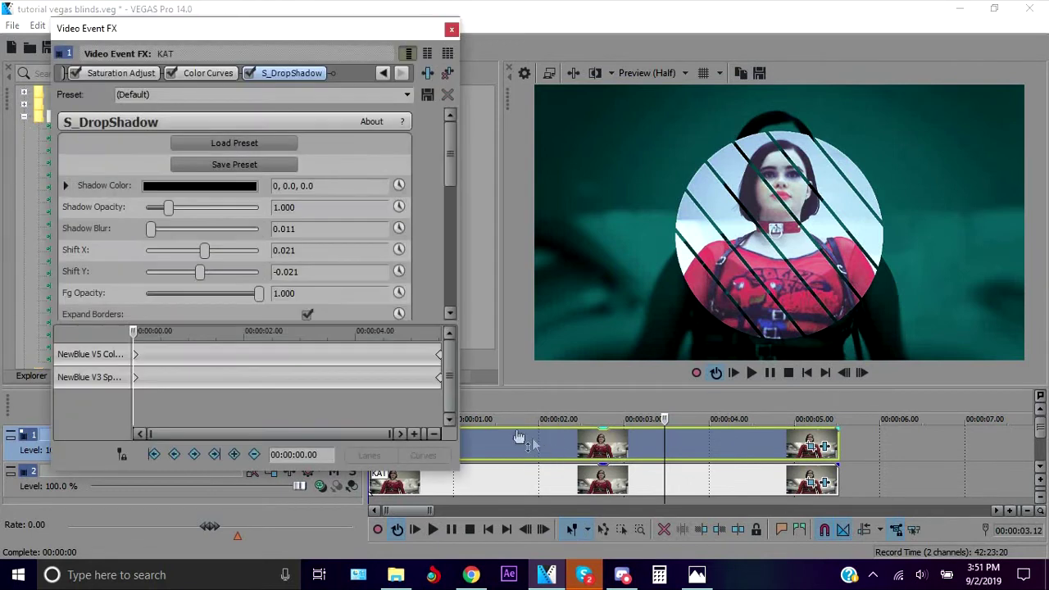
click(407, 96)
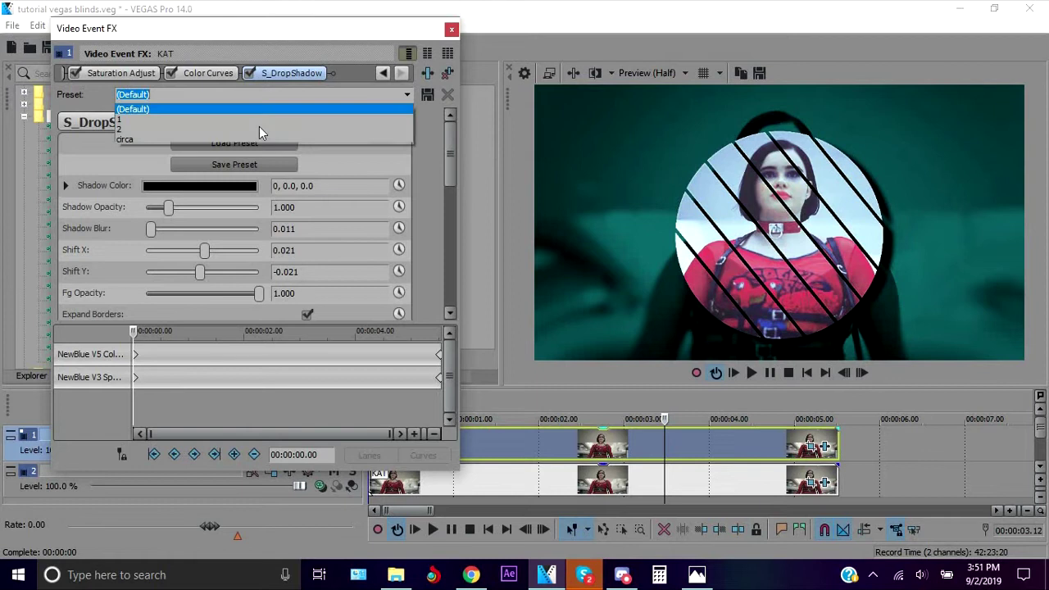
click(230, 116)
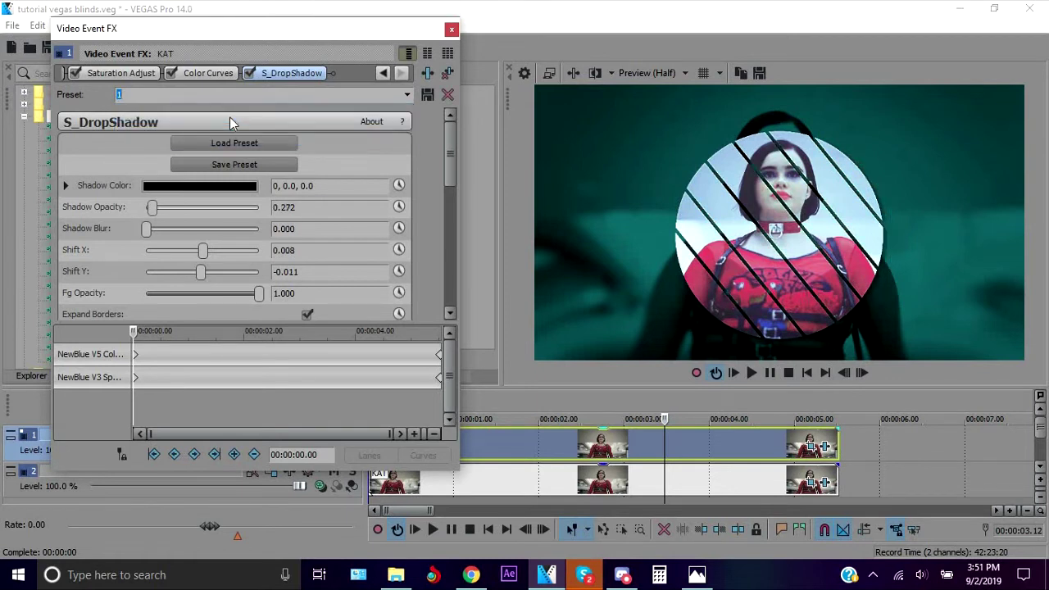
key(Down)
key(Up)
Compare the shadowed strips with the STYLE GUIDE.jpg reference image in Photos and return to the project
click(696, 576)
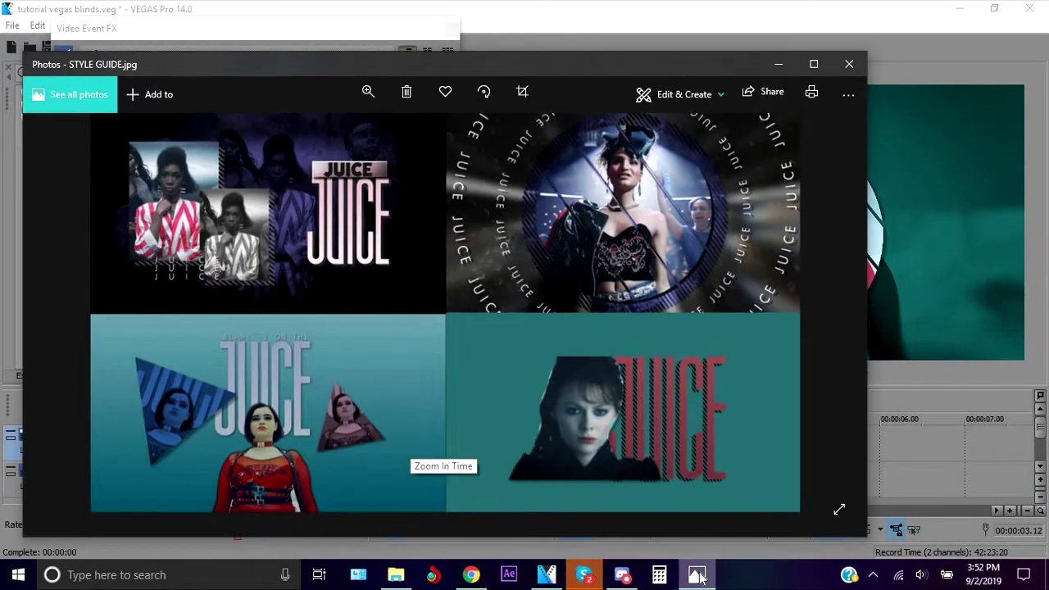
click(696, 575)
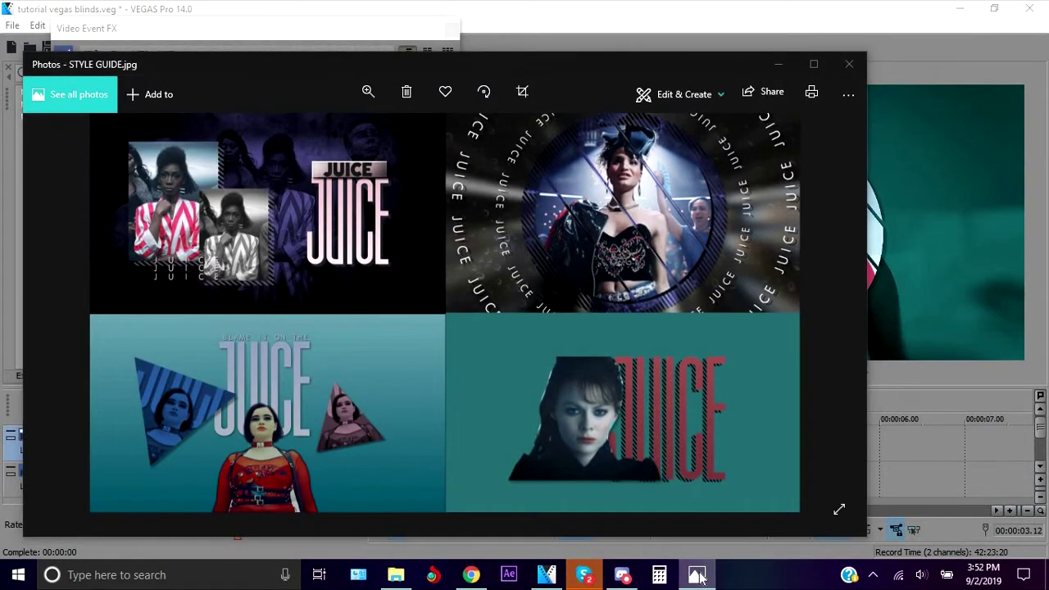
click(699, 578)
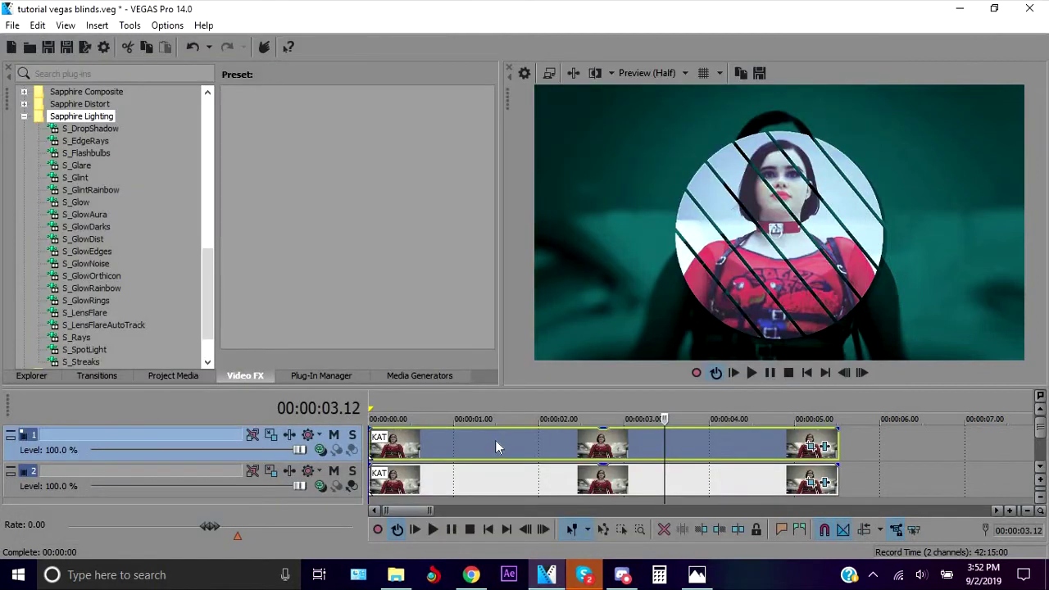
Duplicate video track 1 that holds the circular striped clip
click(495, 447)
right_click(195, 432)
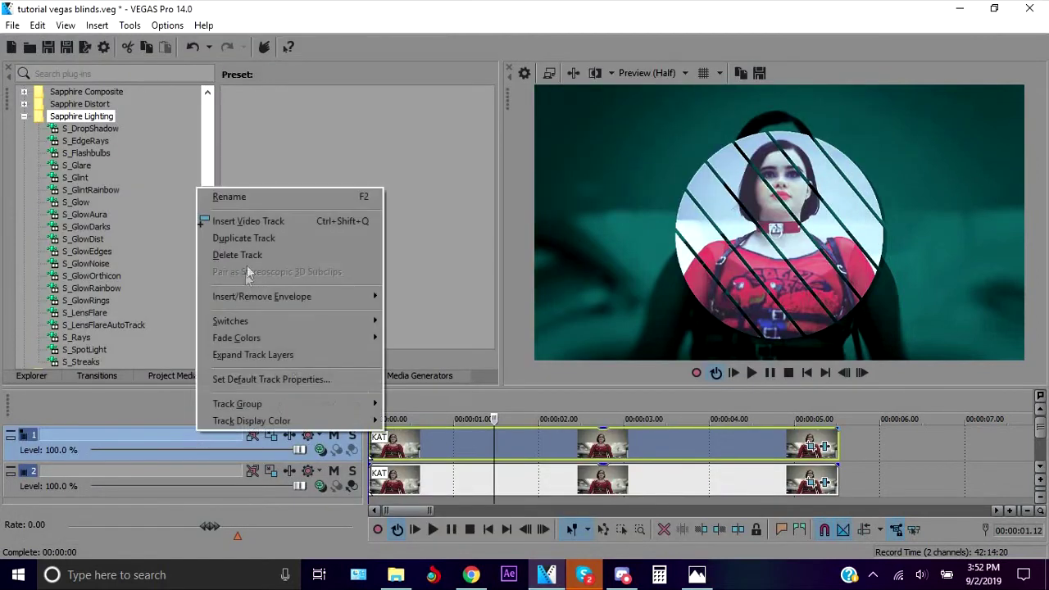
click(244, 238)
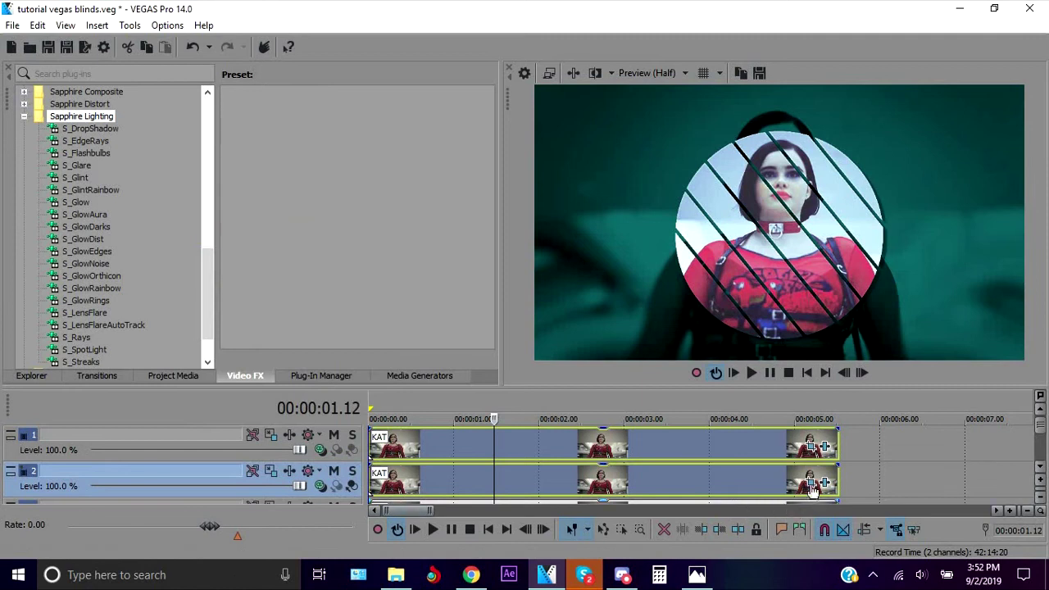
Copy the first mask keyframe from the top track clip's Event Pan/Crop settings
click(823, 482)
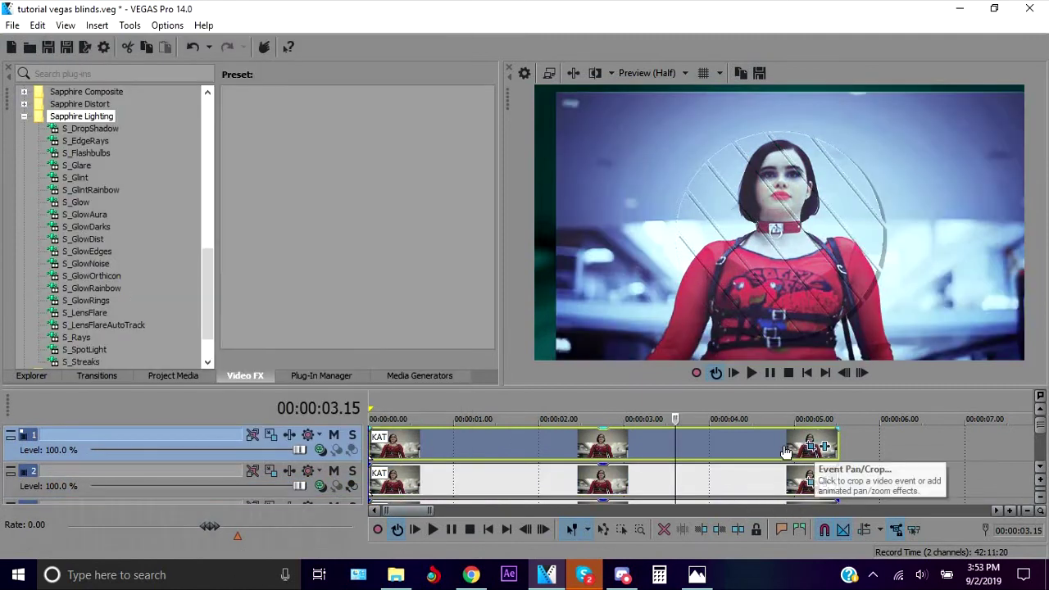
click(824, 446)
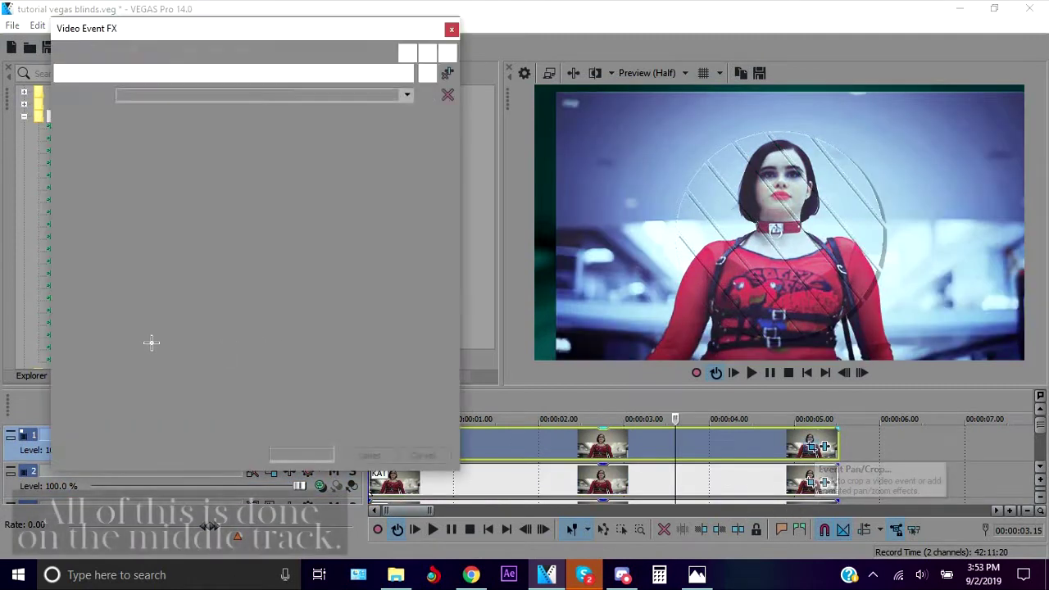
scroll(165, 423, up, 3)
right_click(224, 287)
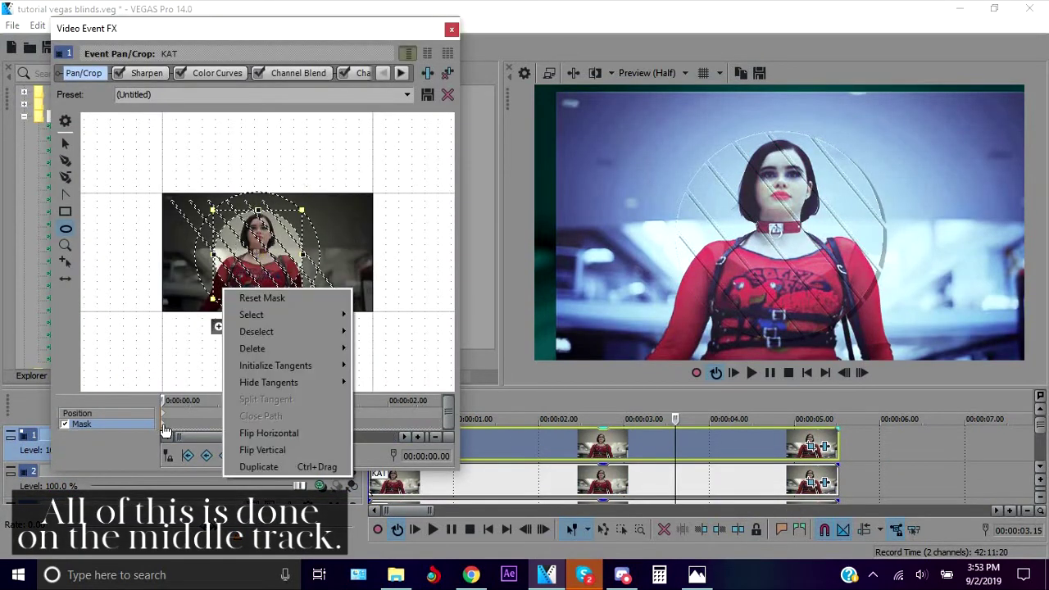
click(163, 425)
right_click(164, 426)
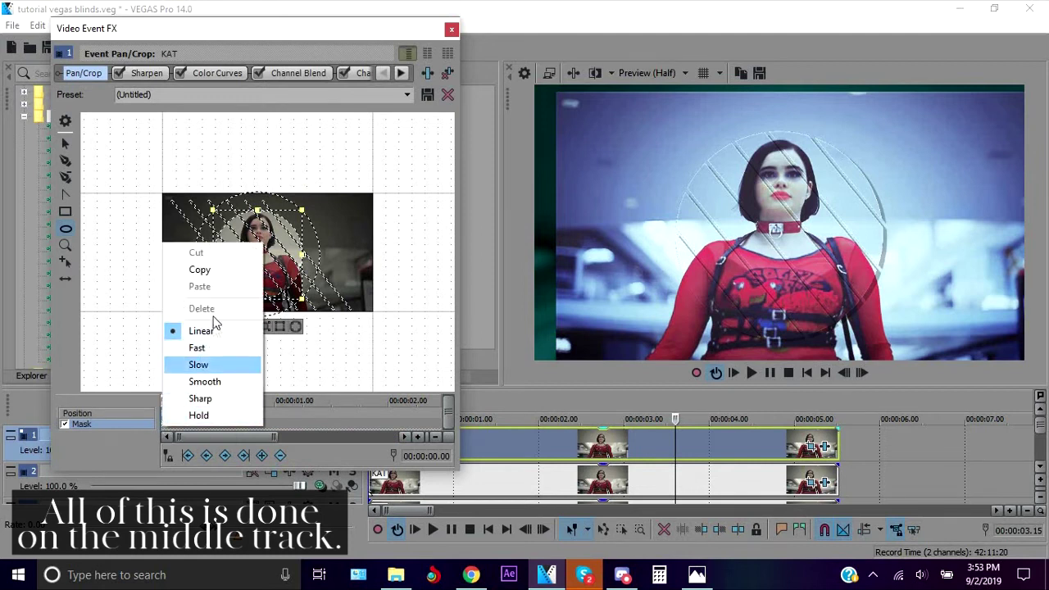
click(200, 270)
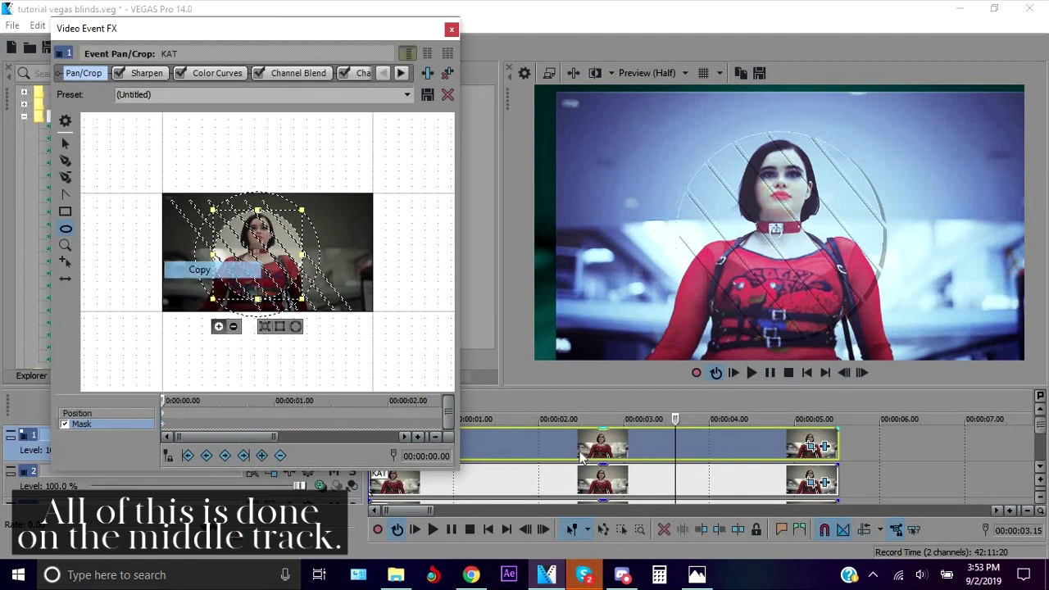
Paste the copied mask keyframe into the track 2 clip's Event Pan/Crop mask
click(740, 476)
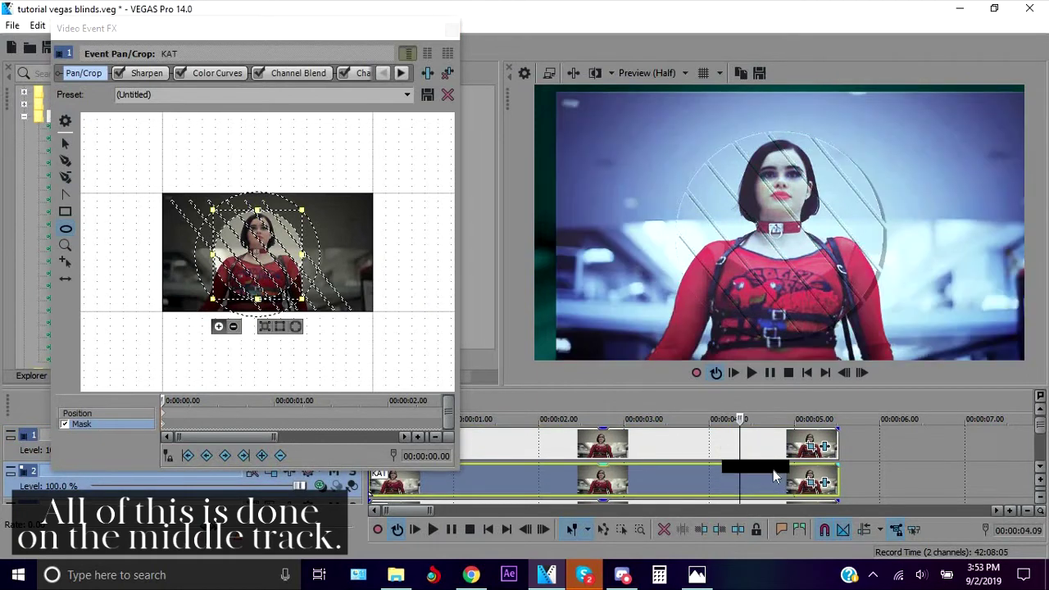
click(823, 483)
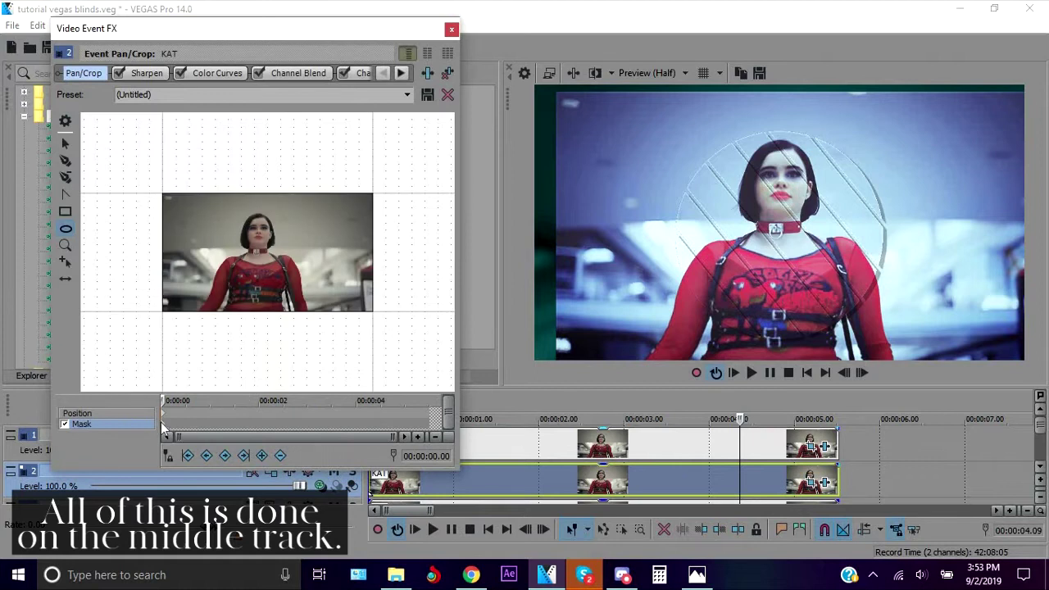
right_click(162, 426)
click(199, 285)
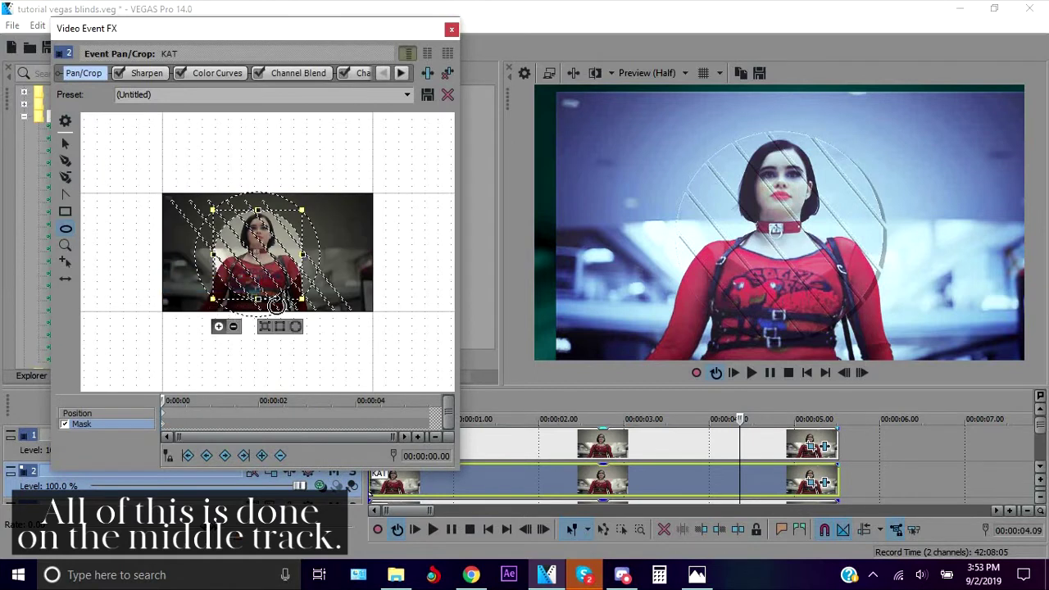
Delete every diagonal strip path from the track 2 clip's mask, keeping only the circular path
drag(346, 306, 395, 306)
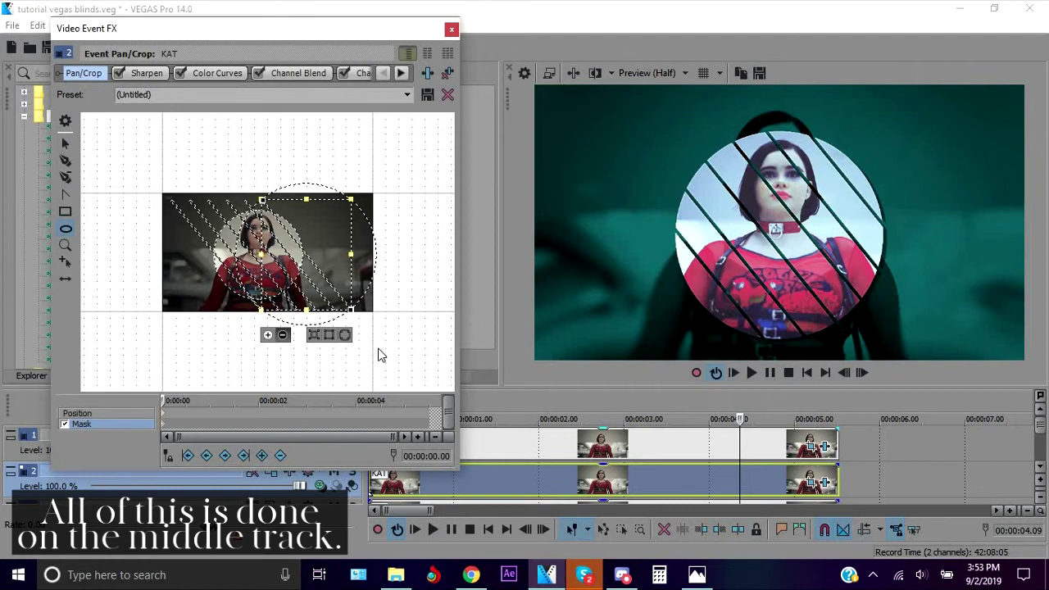
right_click(348, 306)
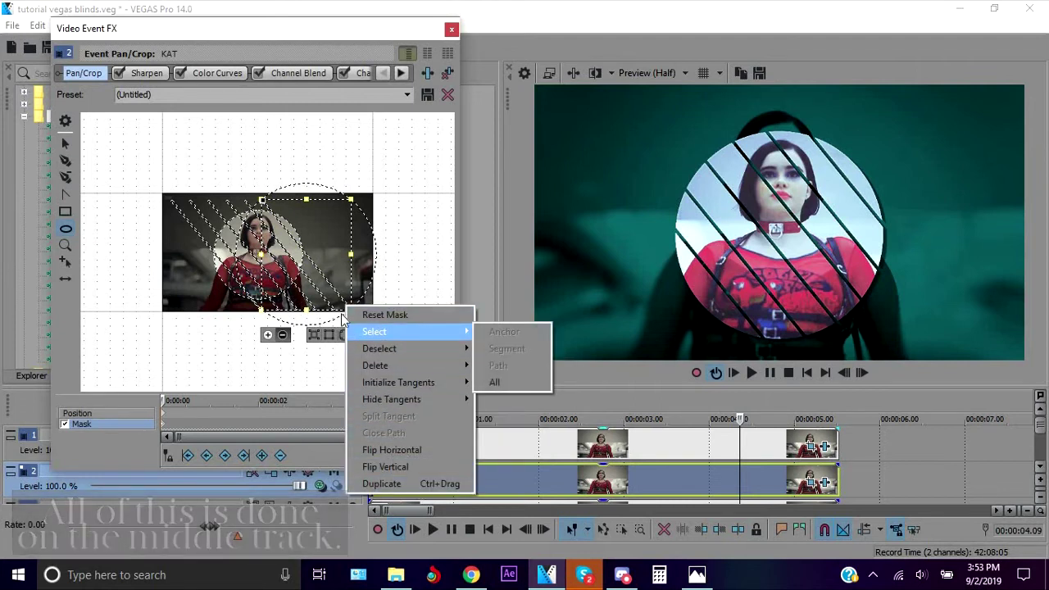
click(526, 434)
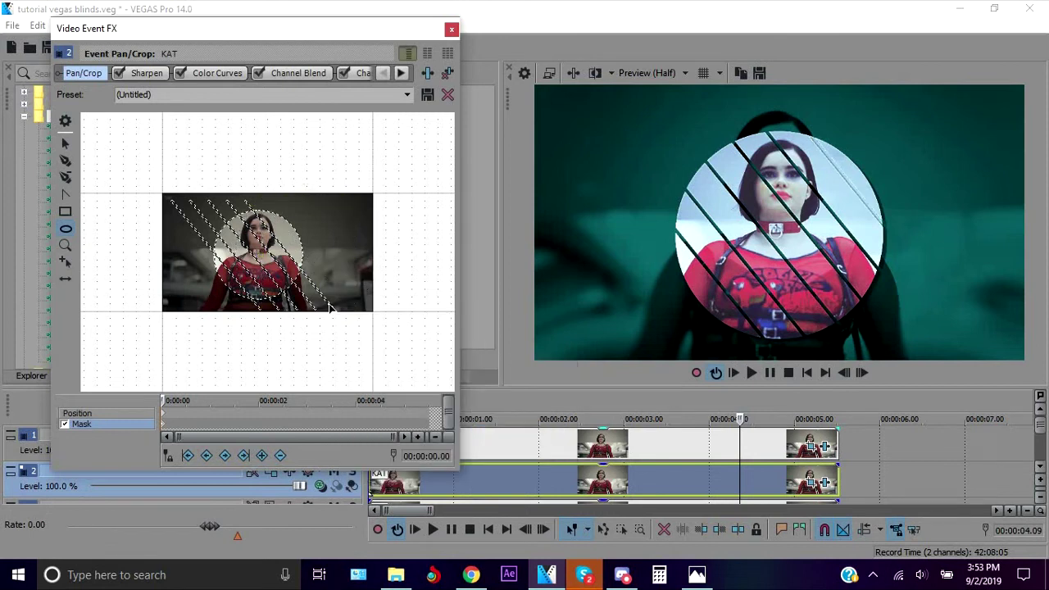
right_click(332, 311)
click(482, 419)
right_click(316, 309)
mouse_move(359, 369)
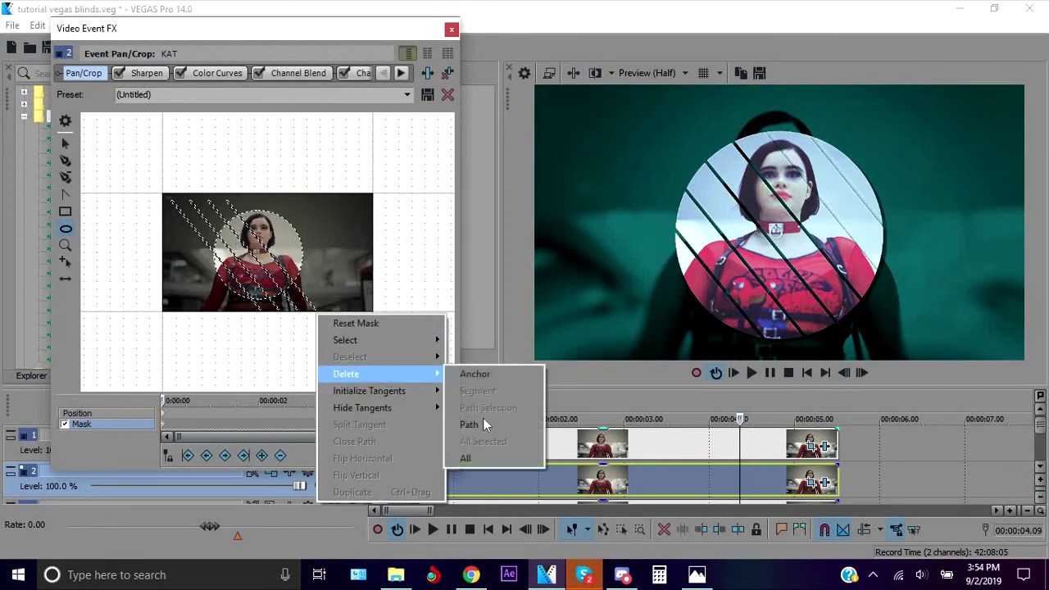
click(482, 419)
right_click(290, 312)
click(445, 421)
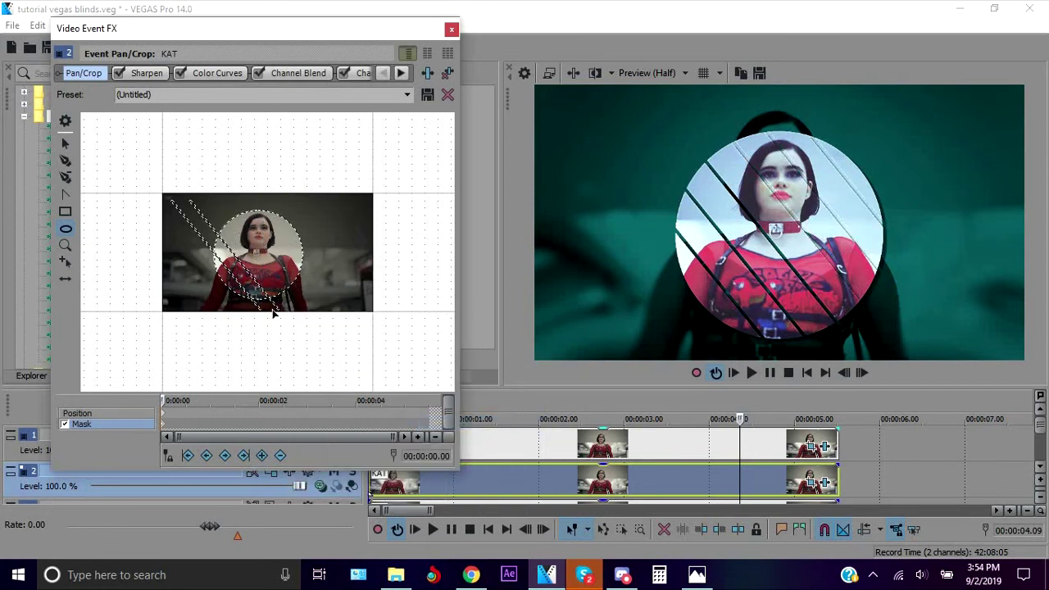
right_click(279, 312)
mouse_move(308, 372)
click(469, 437)
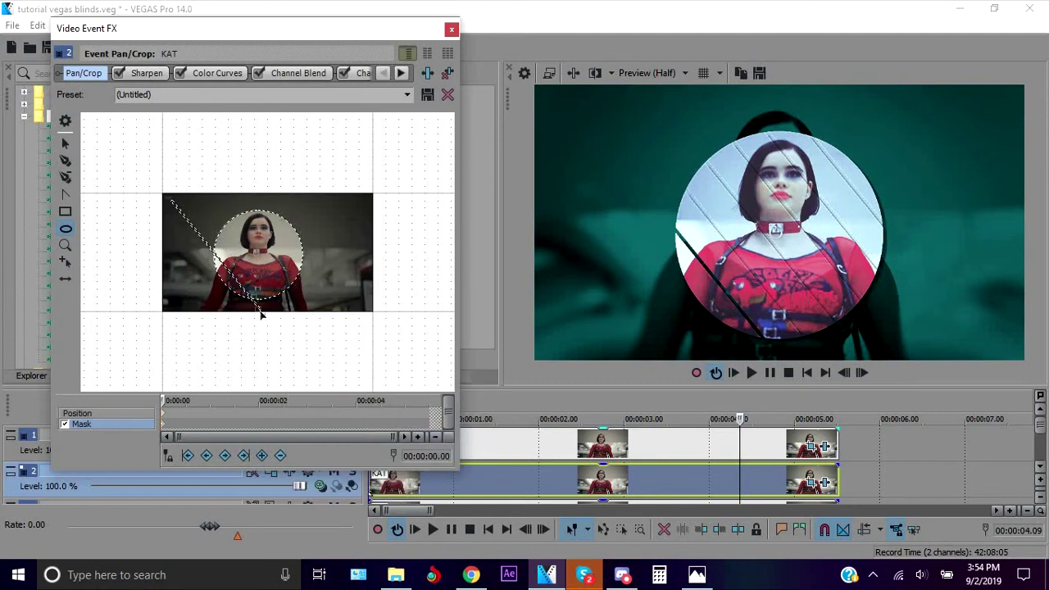
right_click(261, 315)
click(436, 445)
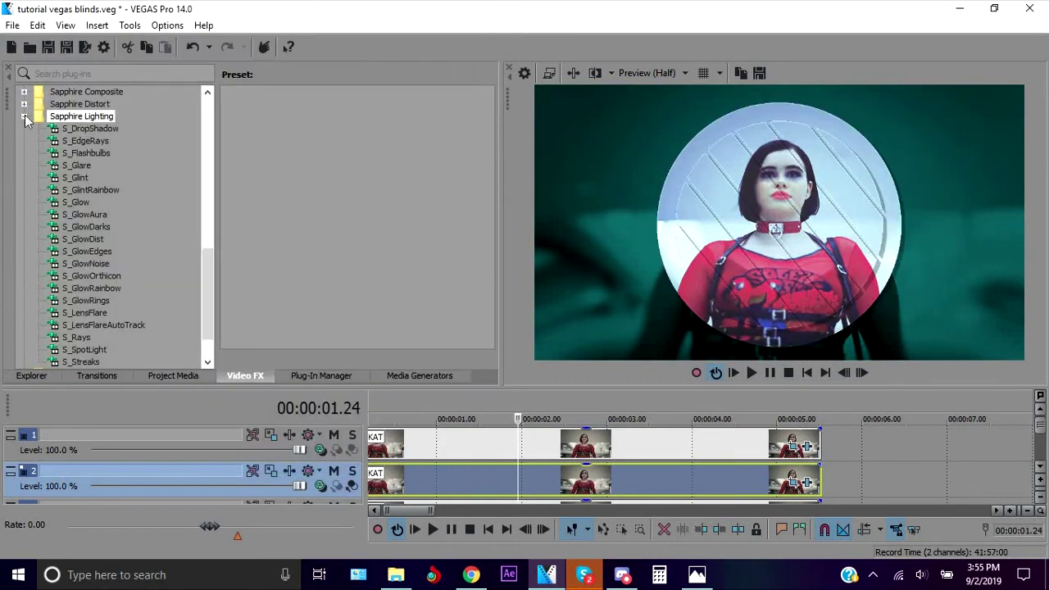
Apply the HitFilm Scan Lines effect to the clip on video track 2
click(24, 117)
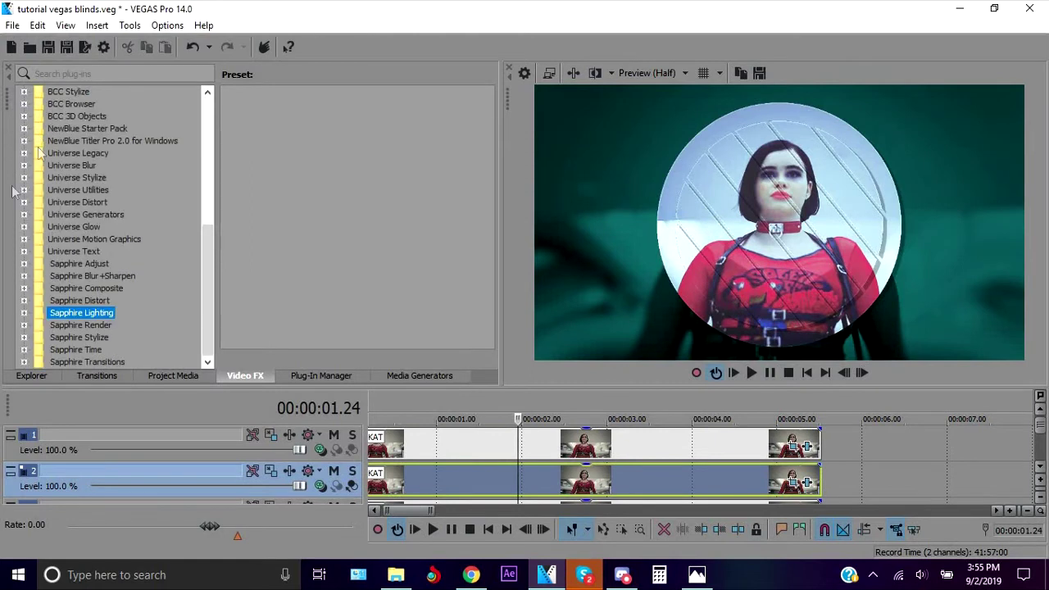
scroll(112, 244, up, 7)
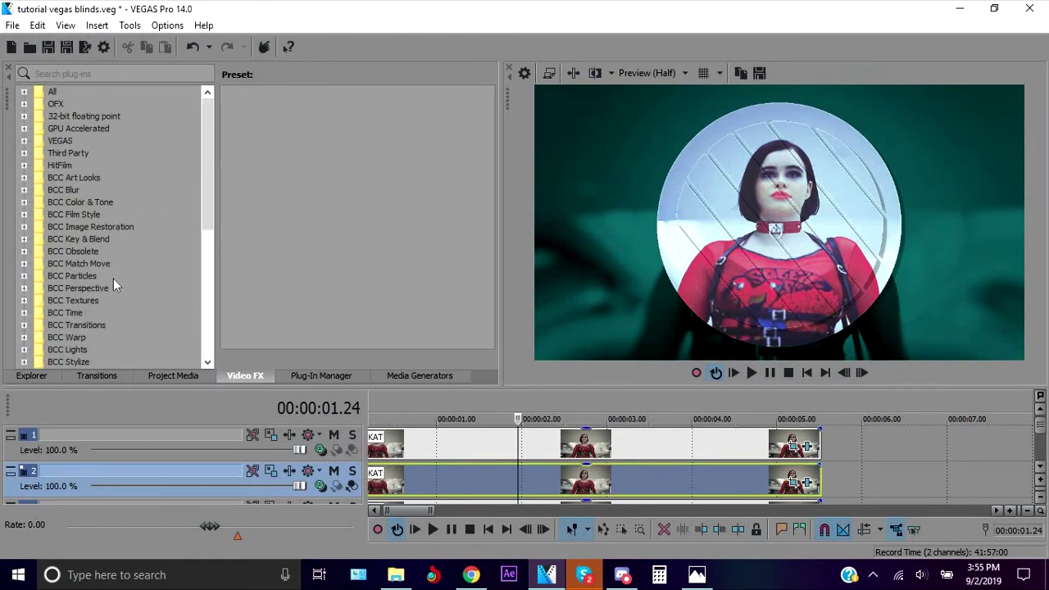
double_click(59, 165)
drag(121, 202, 584, 476)
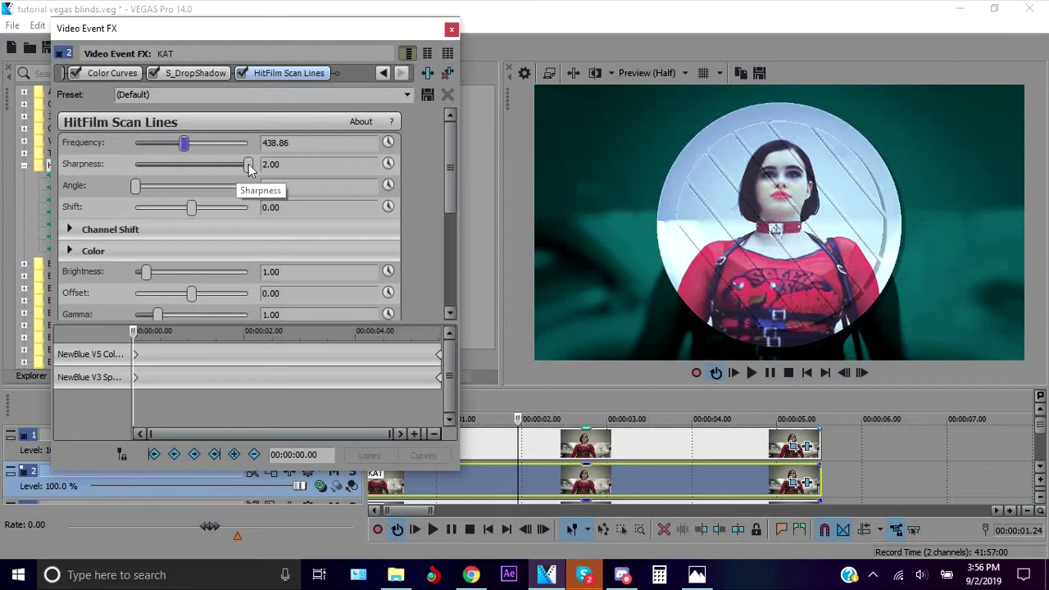
Set the Scan Lines effect to frequency 55.73, sharpness 0.00, angle 293.88 and saturation 0.00, and close its settings
drag(249, 165, 134, 168)
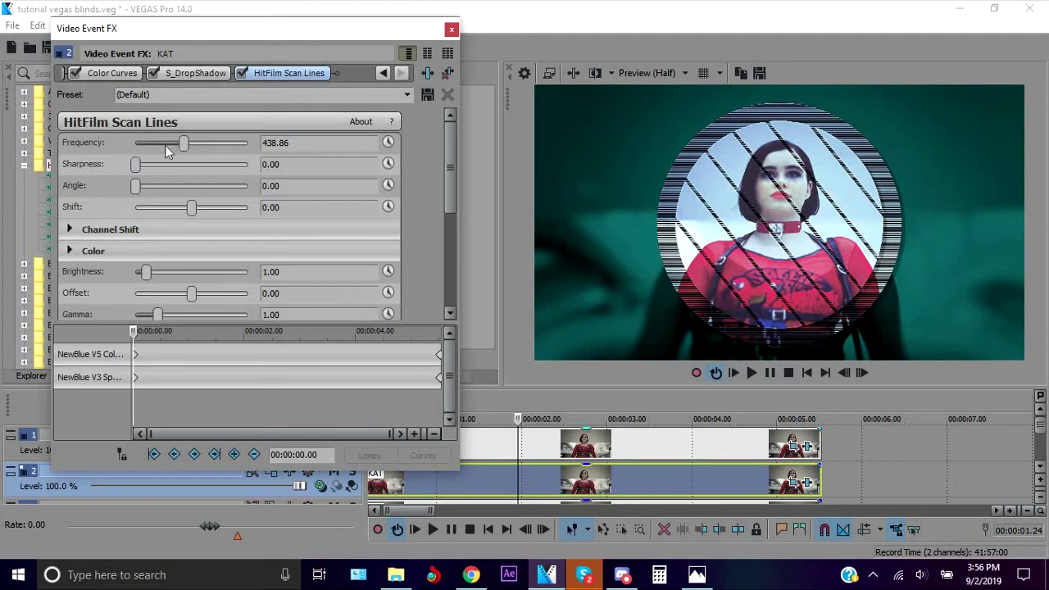
mouse_move(161, 150)
mouse_down()
mouse_move(148, 150)
mouse_move(197, 153)
mouse_move(142, 149)
mouse_up()
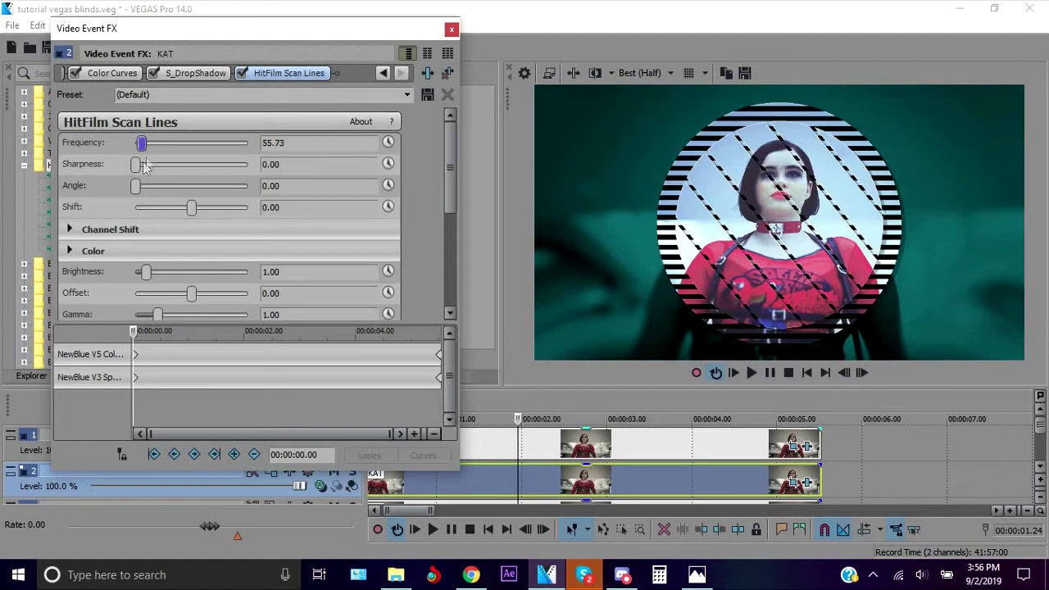
drag(161, 193, 227, 206)
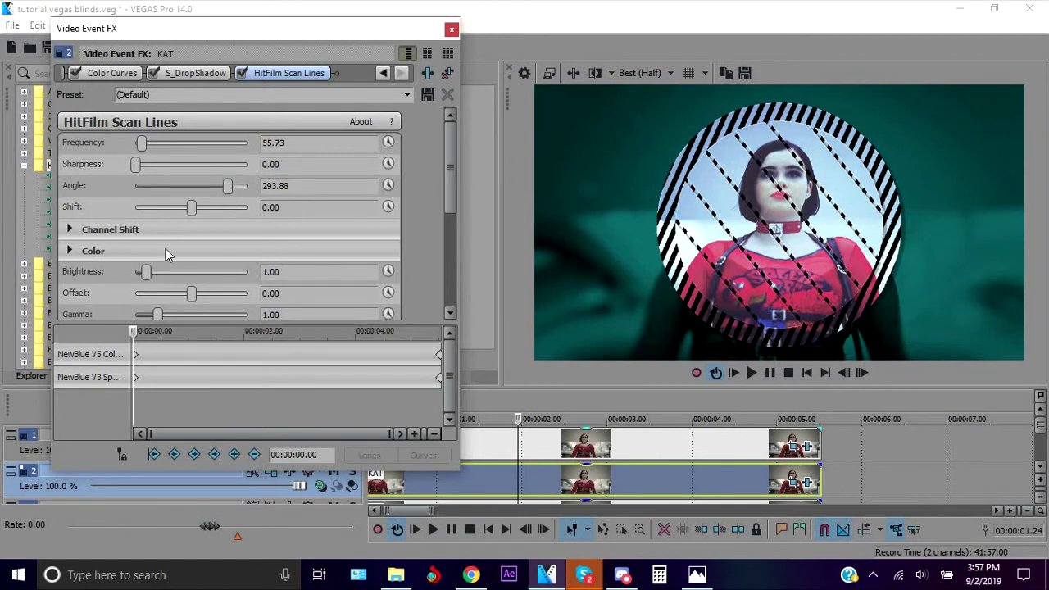
scroll(175, 230, down, 1)
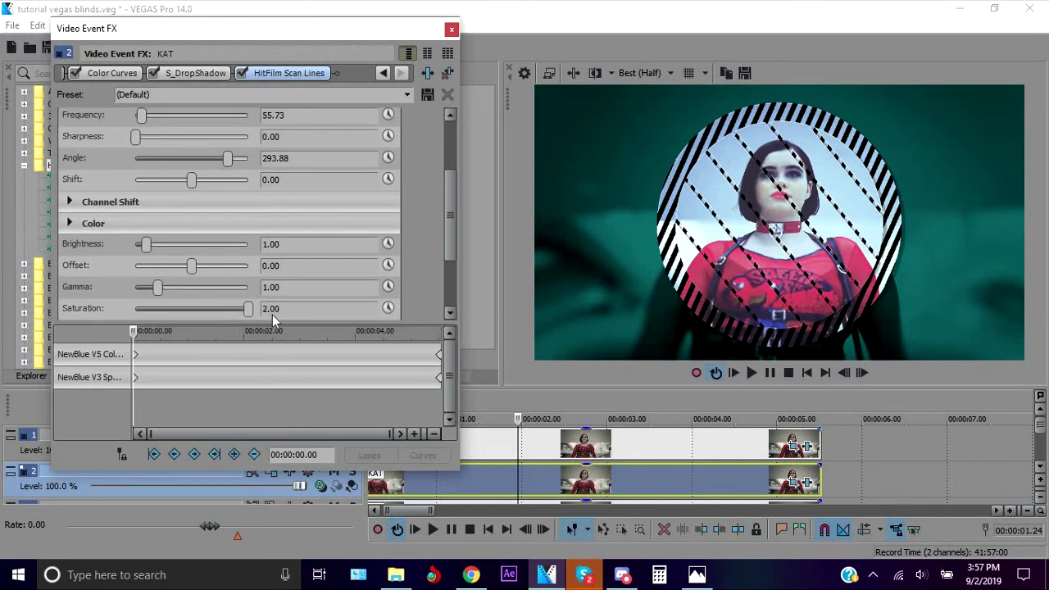
drag(248, 309, 109, 317)
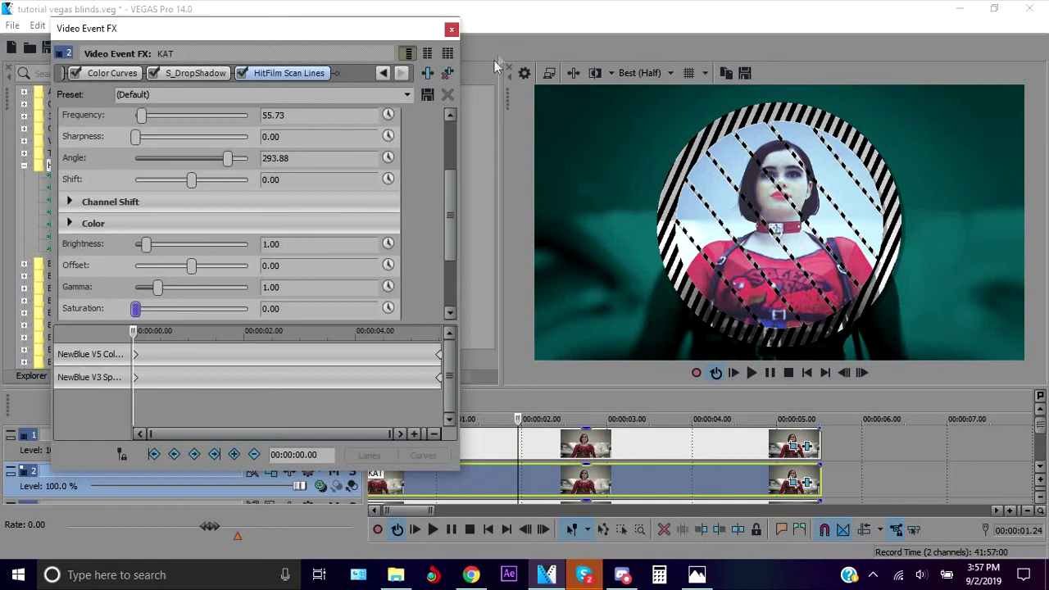
click(450, 31)
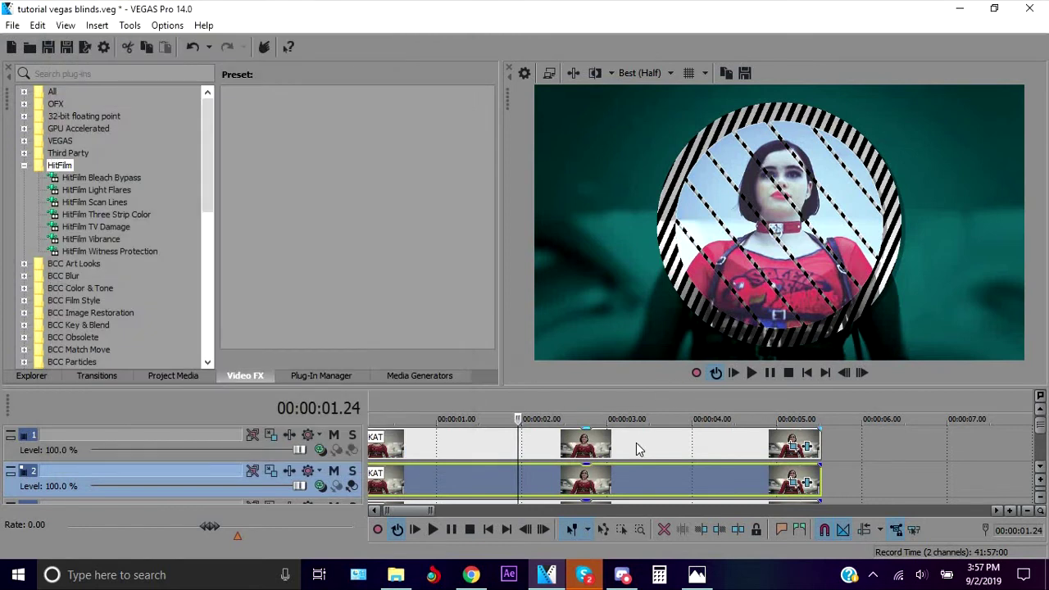
Enlarge the timeline's track area to show all three video tracks
click(636, 443)
mouse_move(636, 443)
mouse_down()
mouse_move(749, 430)
mouse_move(398, 431)
mouse_move(633, 439)
mouse_up()
click(579, 429)
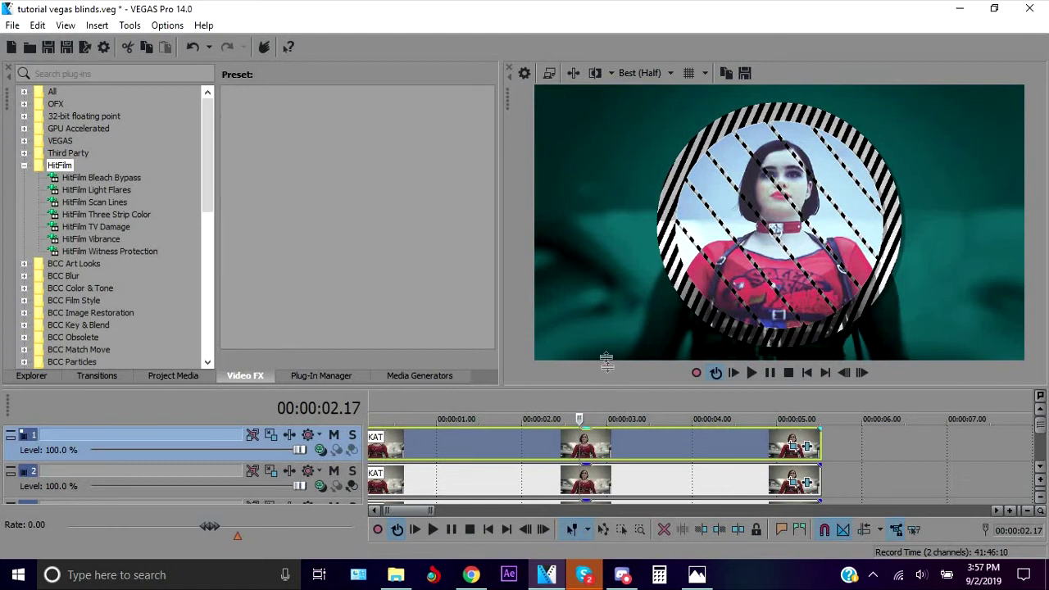
drag(610, 385, 605, 339)
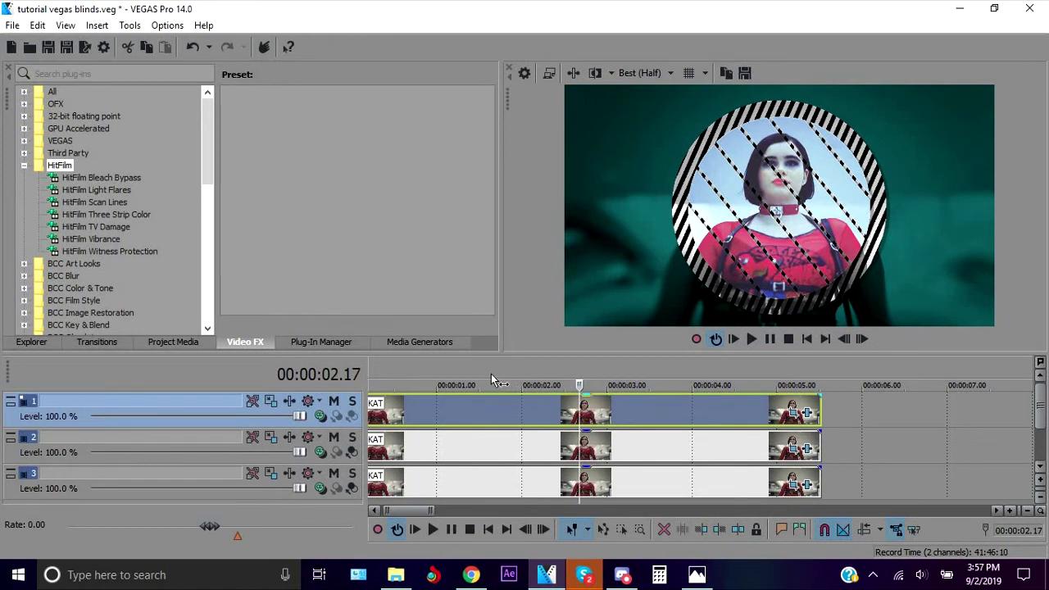
click(470, 450)
click(457, 411)
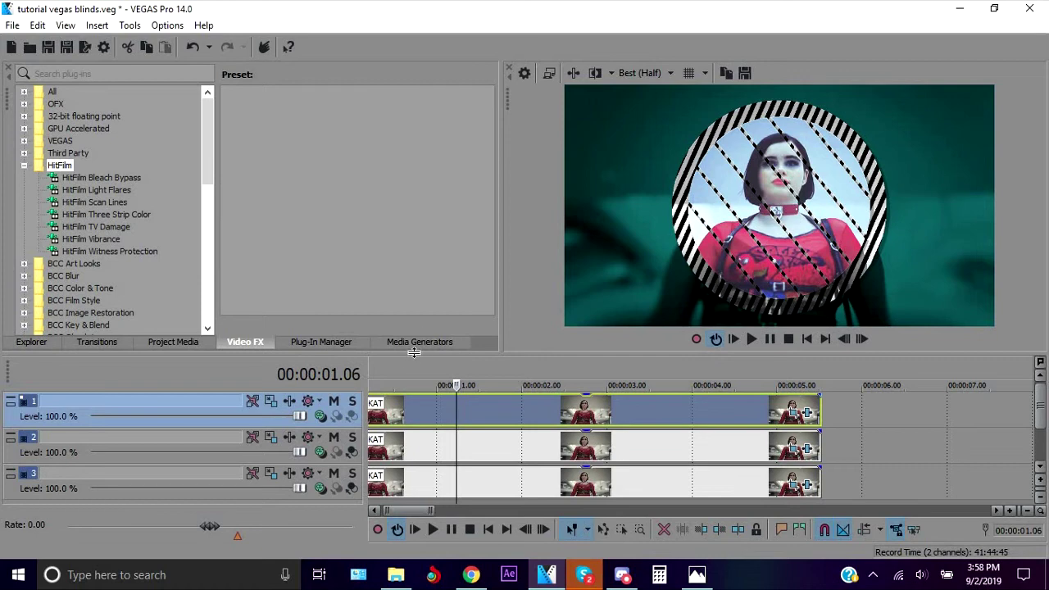
mouse_move(423, 330)
mouse_down()
mouse_move(422, 245)
mouse_move(422, 357)
mouse_move(418, 345)
mouse_up()
Insert a new video track above the existing ones and generate (Legacy) Text media on it
right_click(184, 418)
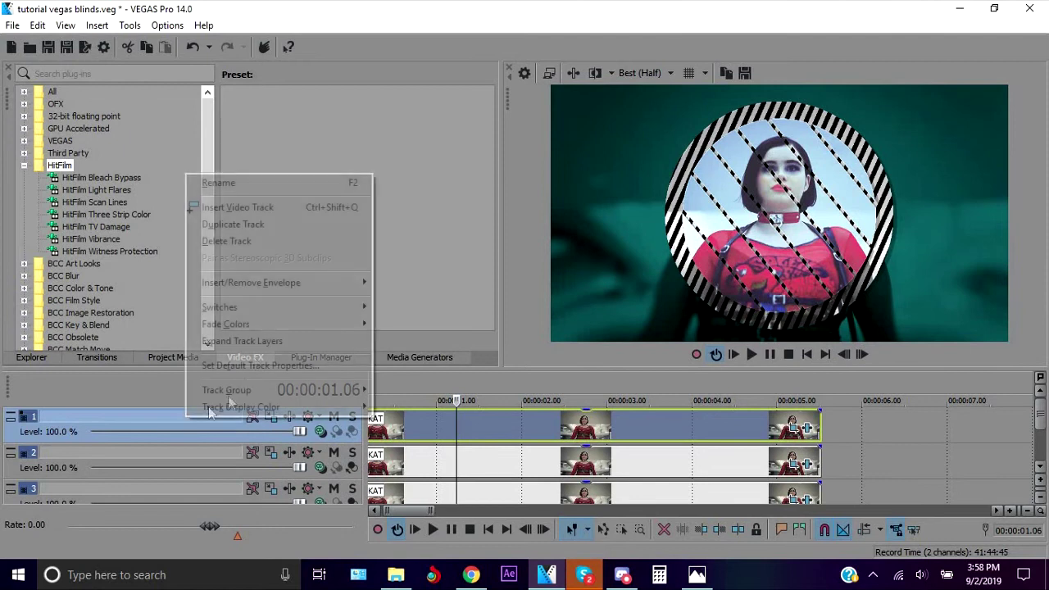
click(260, 207)
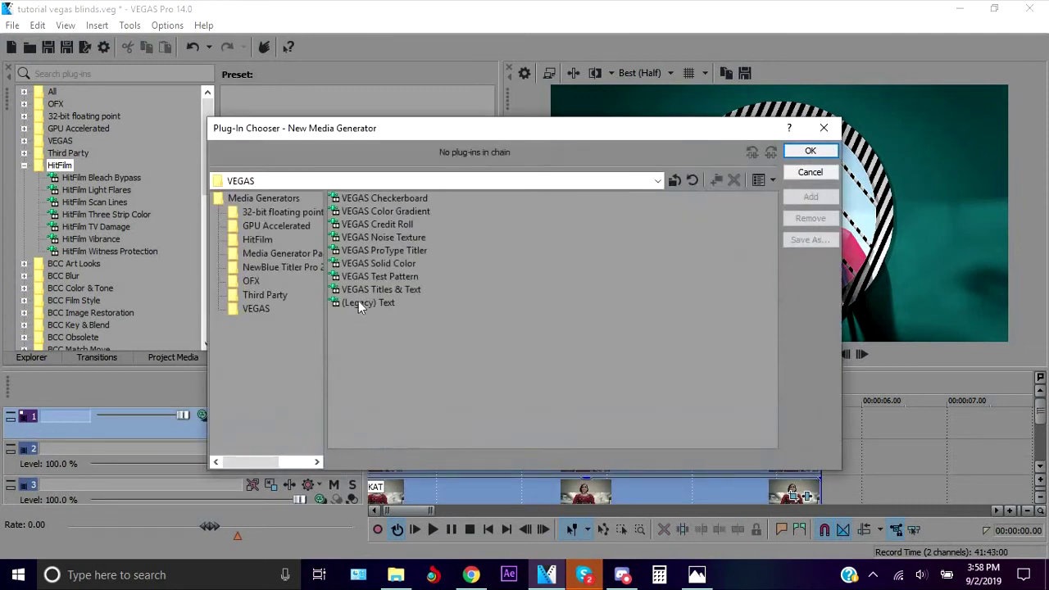
click(358, 301)
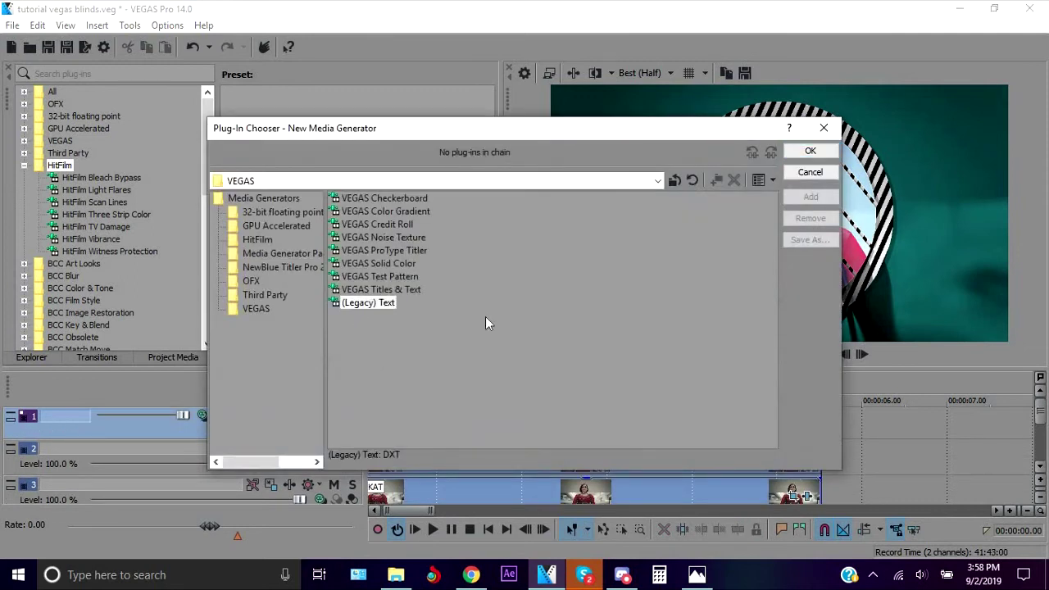
click(807, 198)
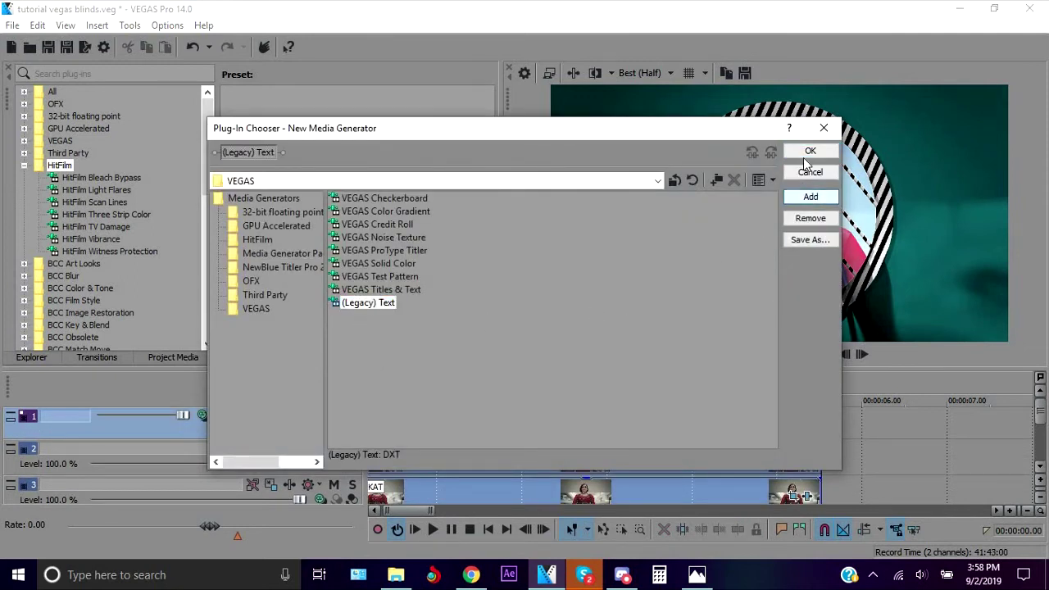
key(Return)
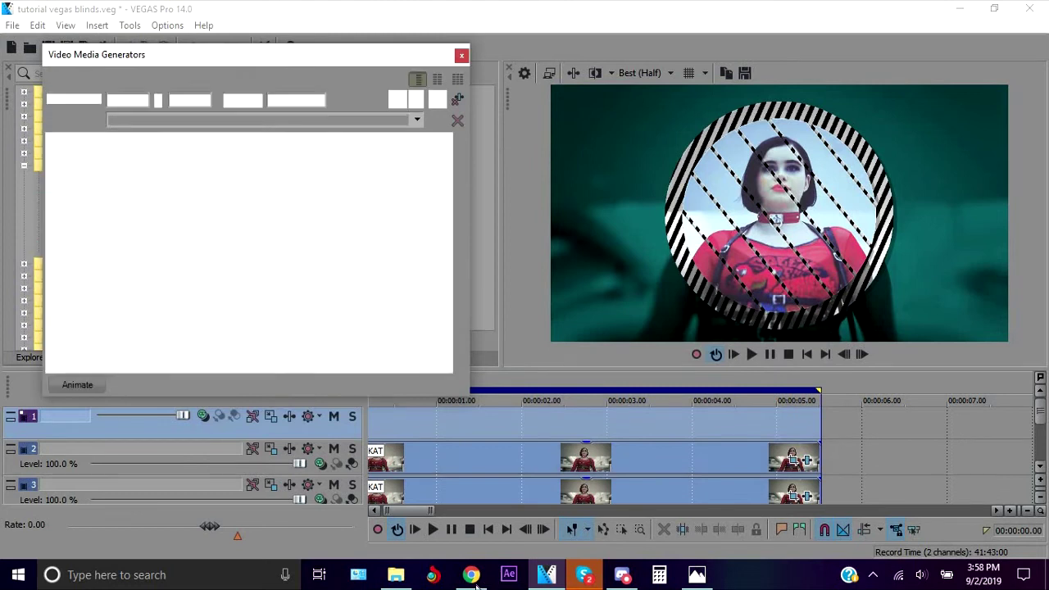
Set the text font to Aodaliya Black and replace the sample text with JUICE
click(136, 188)
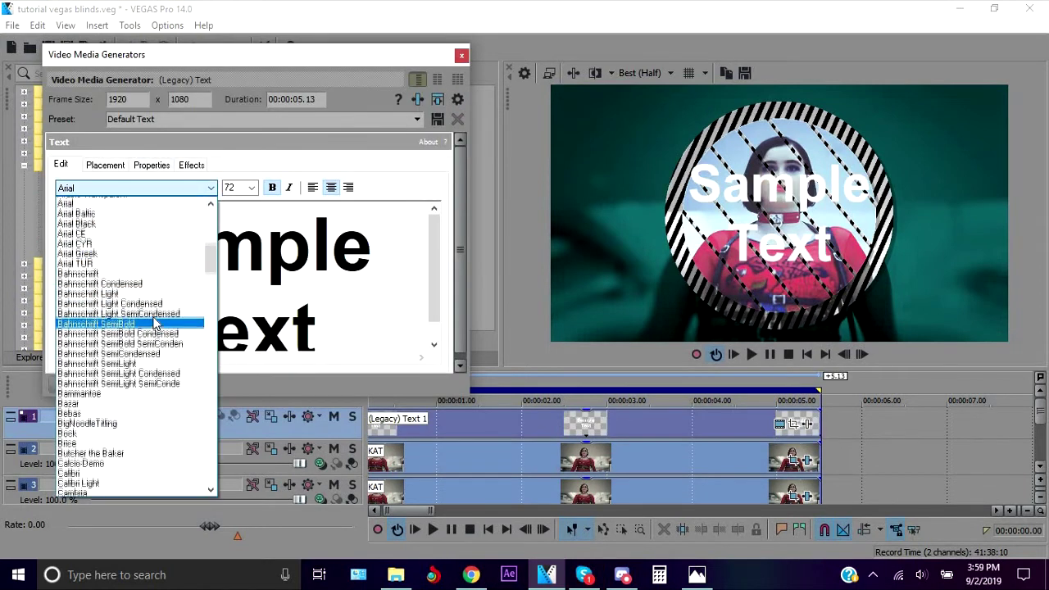
scroll(125, 322, up, 4)
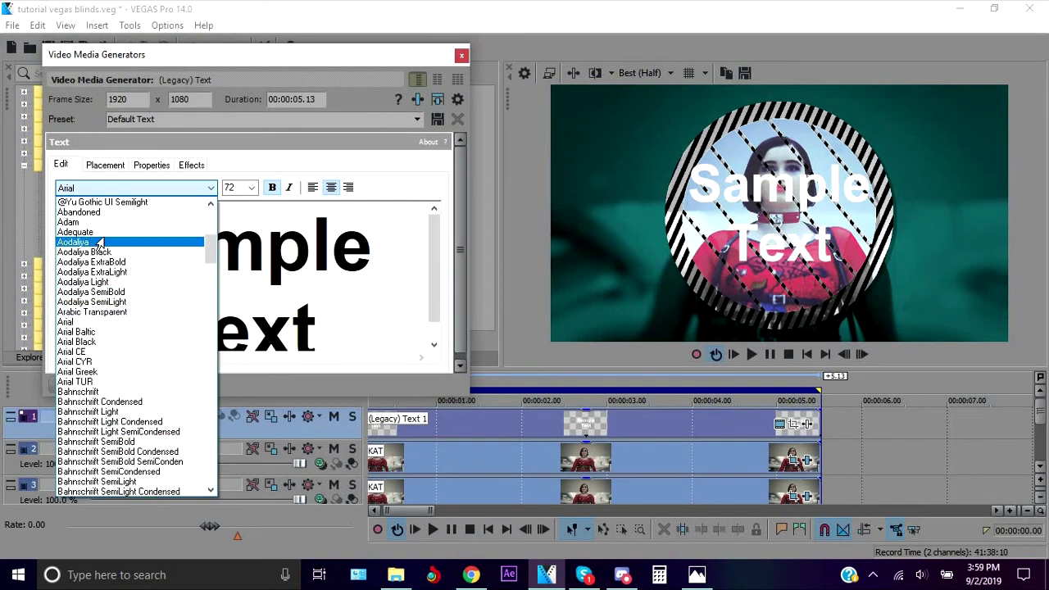
click(188, 242)
key(Down)
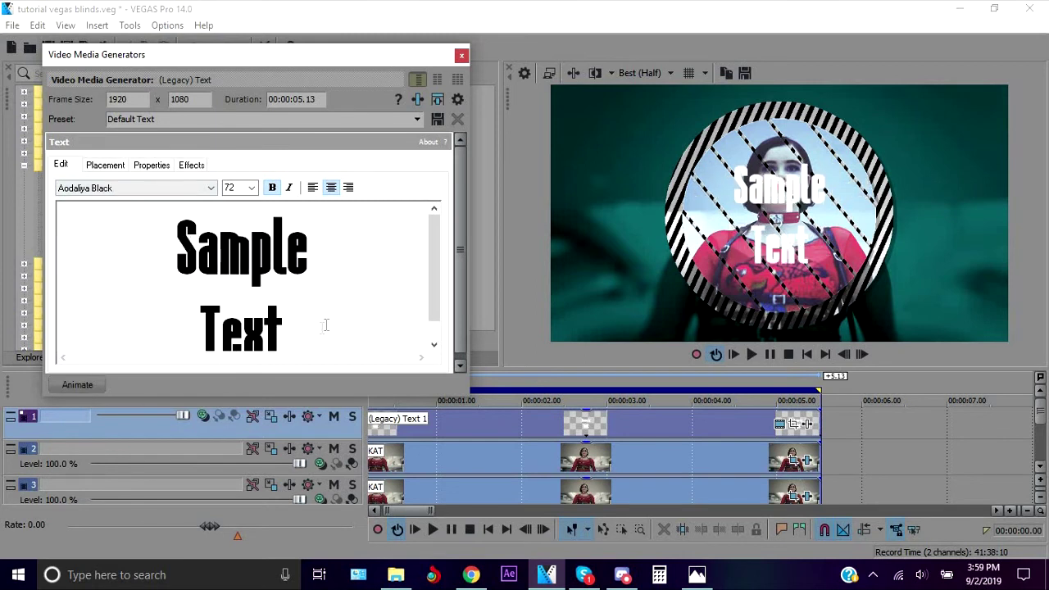
drag(326, 325, 115, 166)
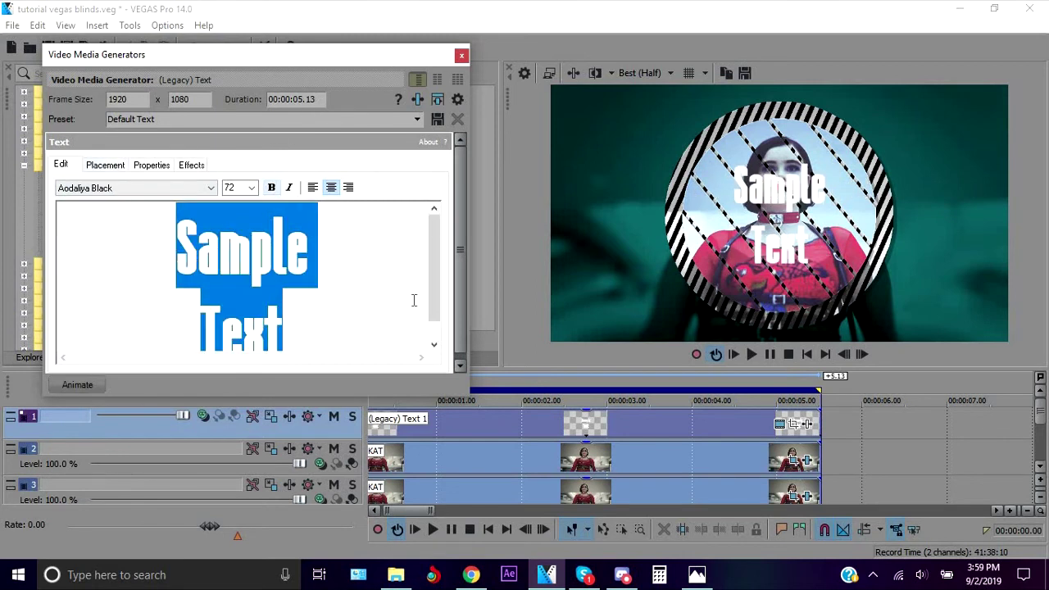
text(JUICE)
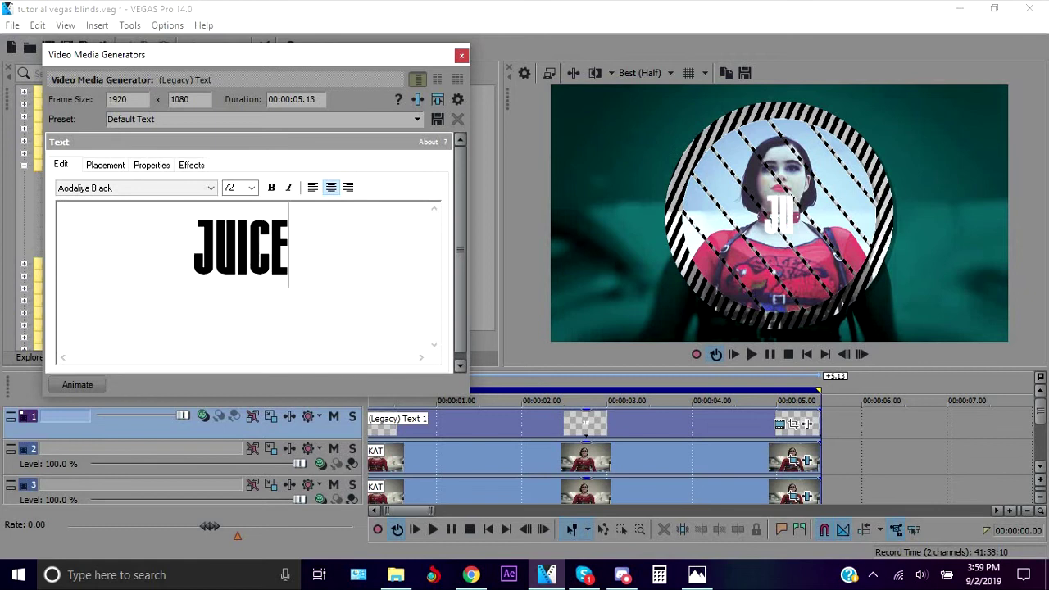
Color the text with the red sampled from the shirt in the preview and open the text's outline and shadow settings
click(152, 165)
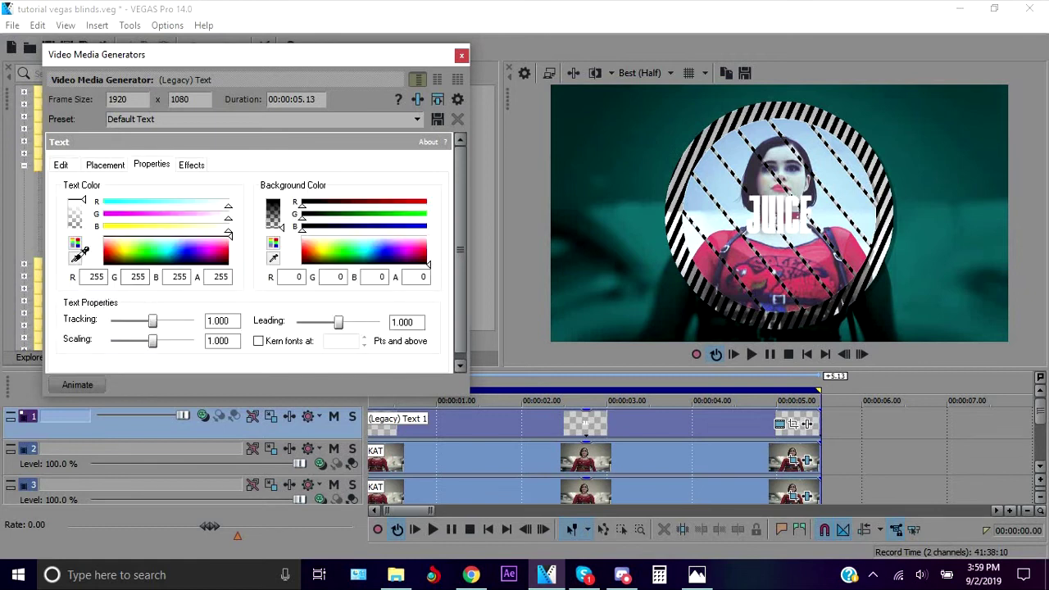
click(79, 254)
click(844, 250)
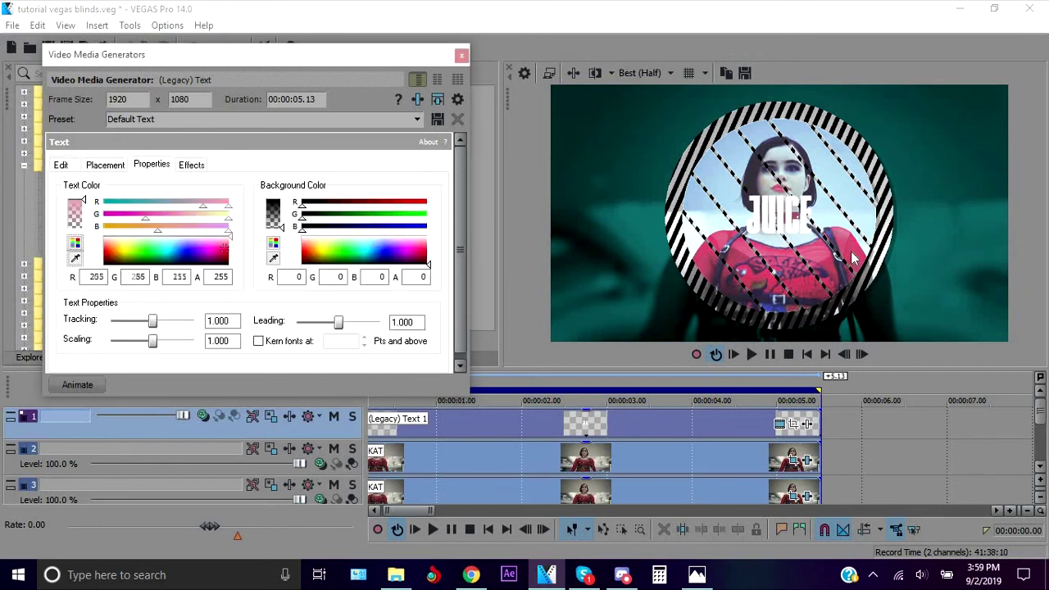
click(191, 164)
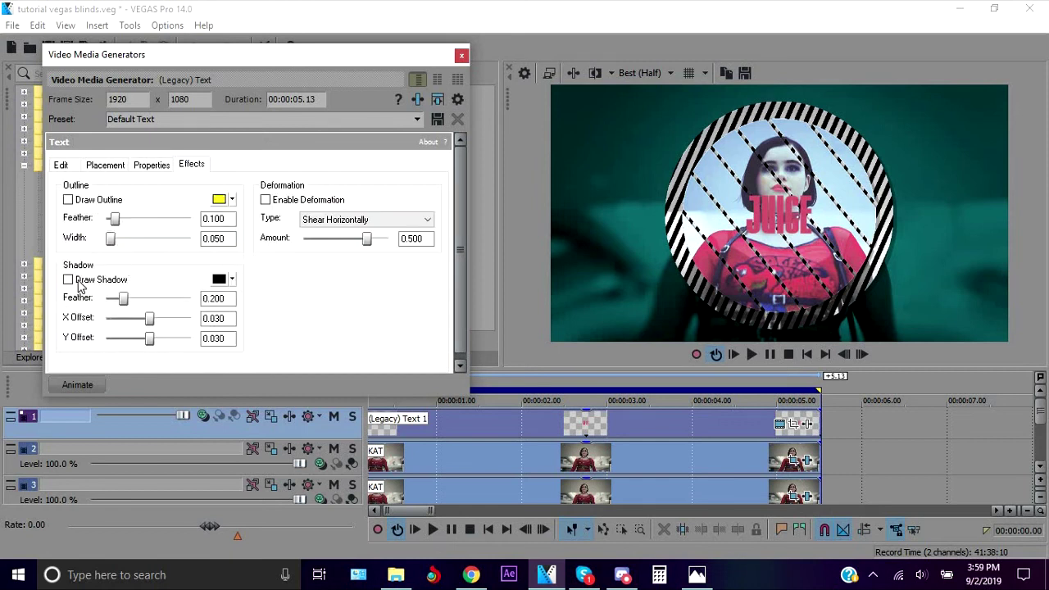
Give the JUICE text a drop shadow with X and Y offsets of 0.010 and a feather of 0.045
click(68, 280)
click(217, 318)
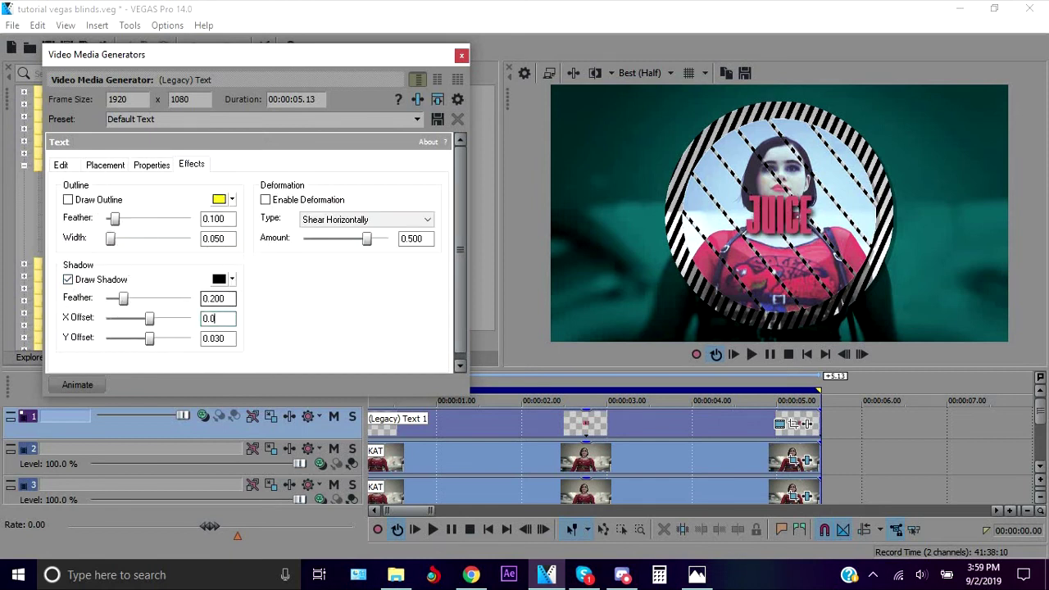
double_click(233, 338)
text(0.01)
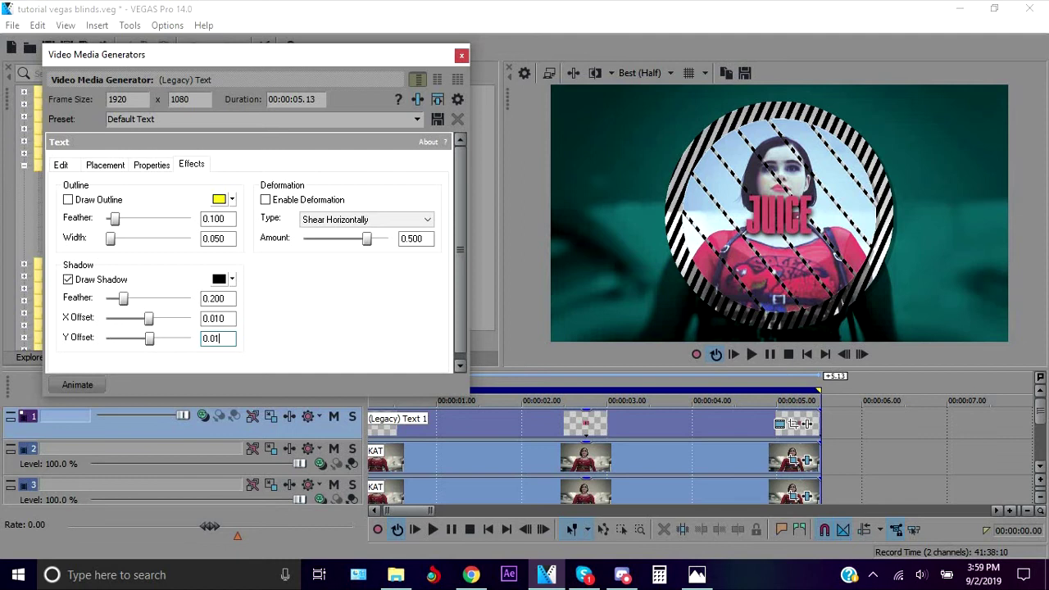
click(108, 304)
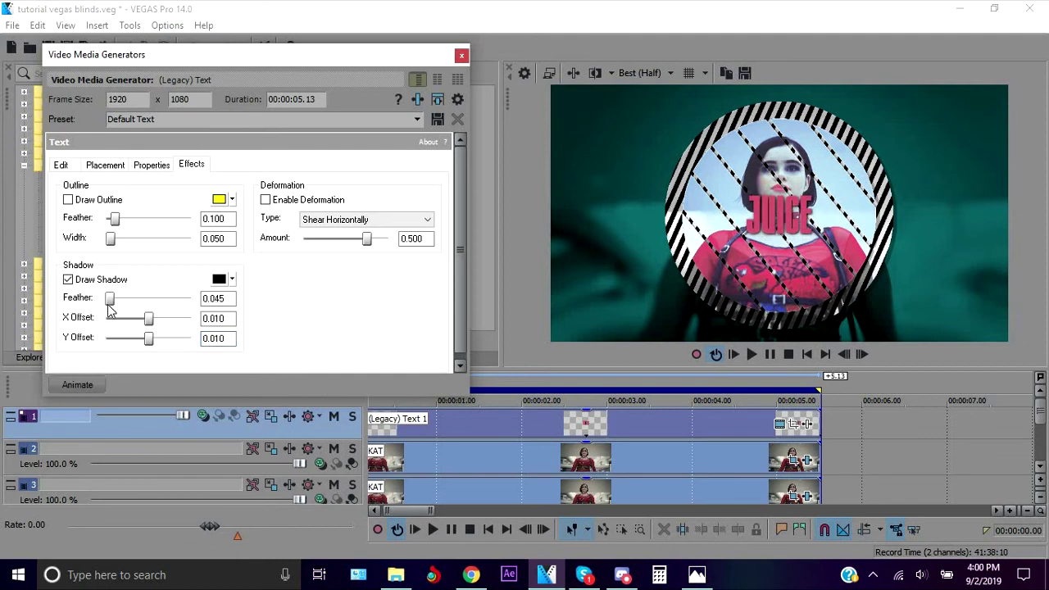
click(461, 57)
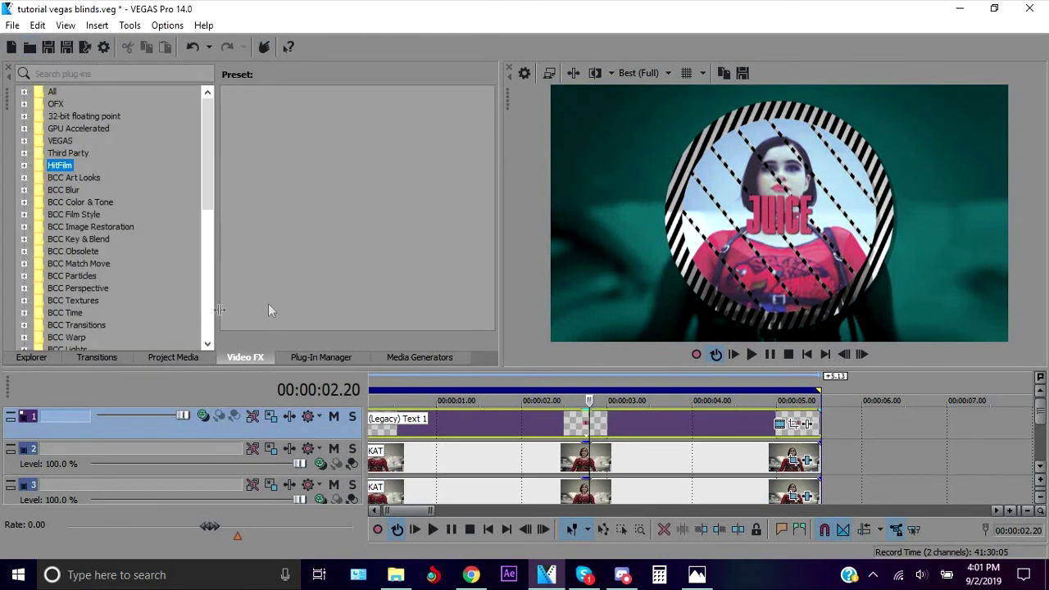
Apply the default Levels effect to the JUICE text event on track 1
scroll(167, 269, down, 6)
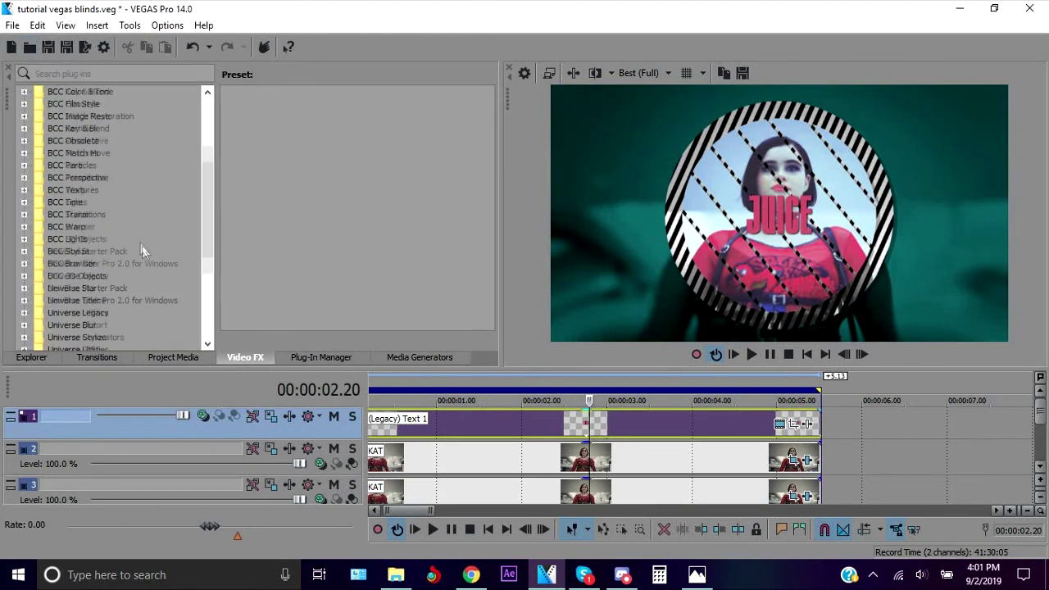
scroll(119, 231, up, 6)
double_click(56, 141)
scroll(112, 288, down, 6)
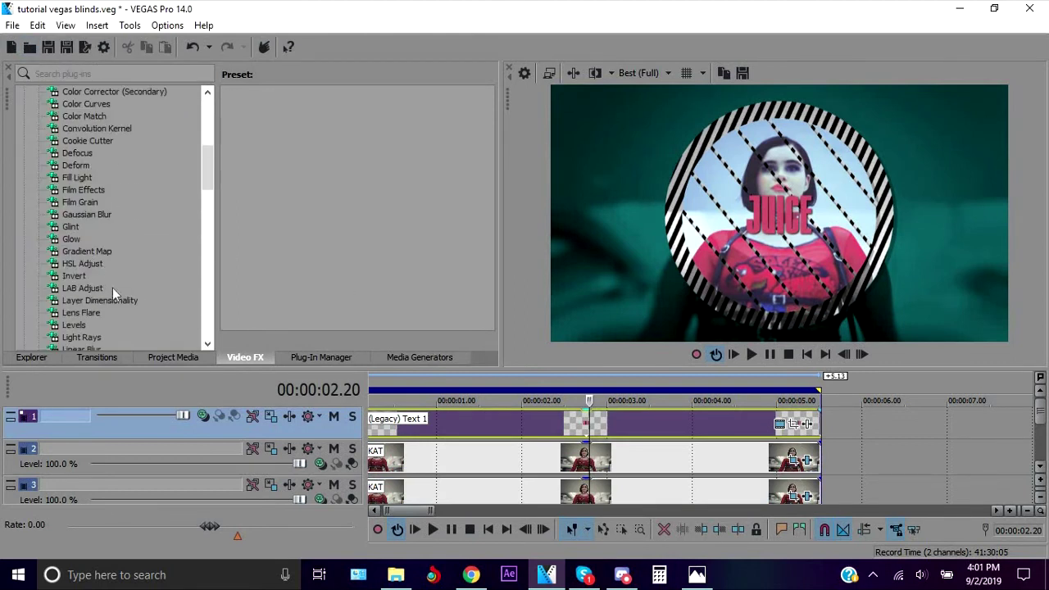
drag(72, 329, 634, 413)
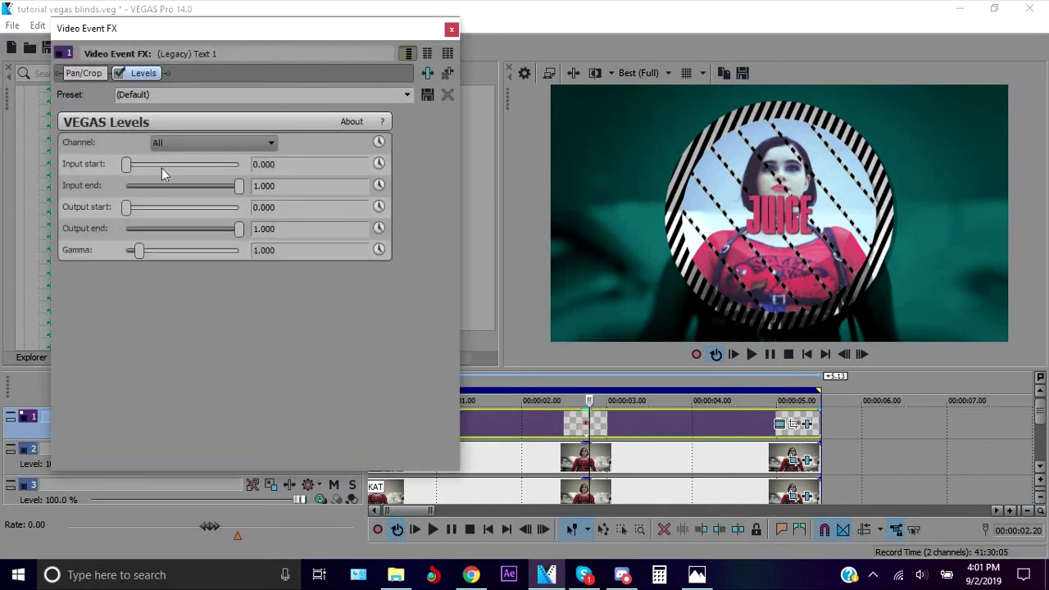
Set the Levels input start to 0.150 to deepen the text's red
mouse_move(162, 168)
mouse_down()
mouse_move(211, 177)
mouse_move(176, 168)
mouse_up()
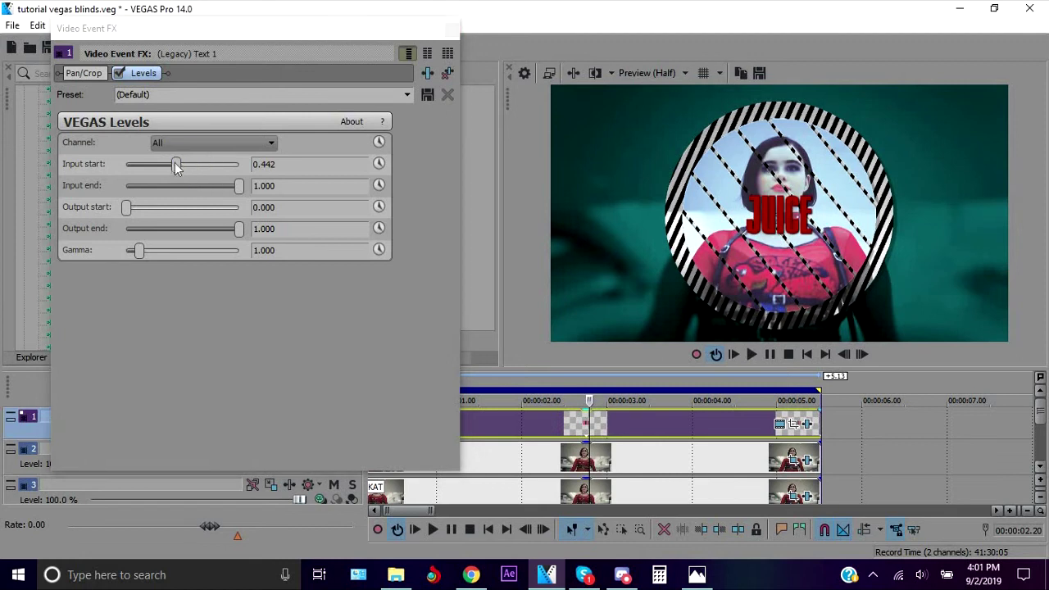
click(207, 167)
double_click(93, 162)
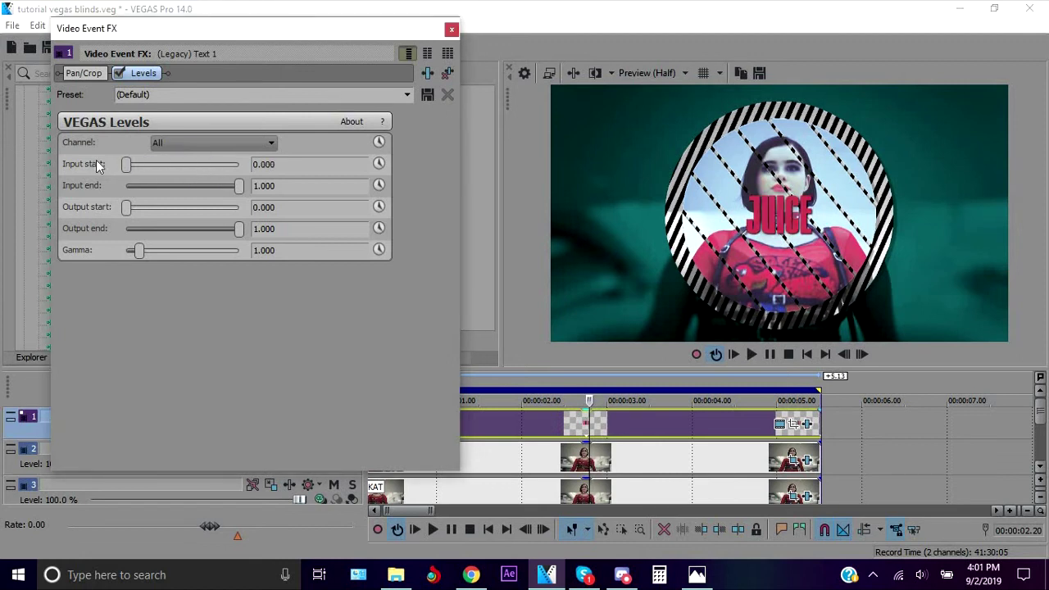
drag(126, 165, 146, 167)
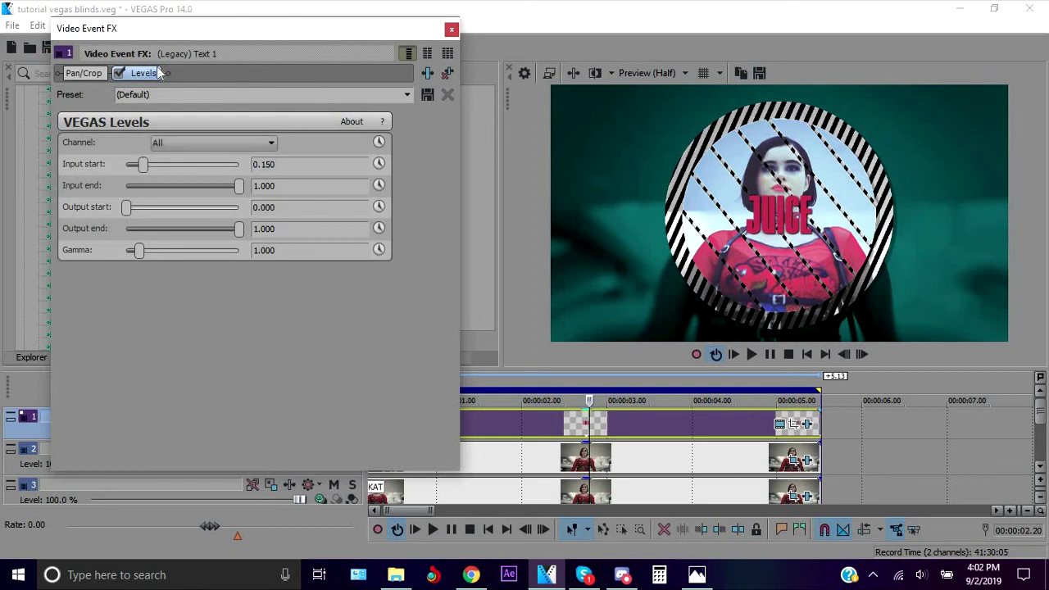
Enable a mask in the text event's Pan/Crop and set the mask to apply to FX
click(84, 73)
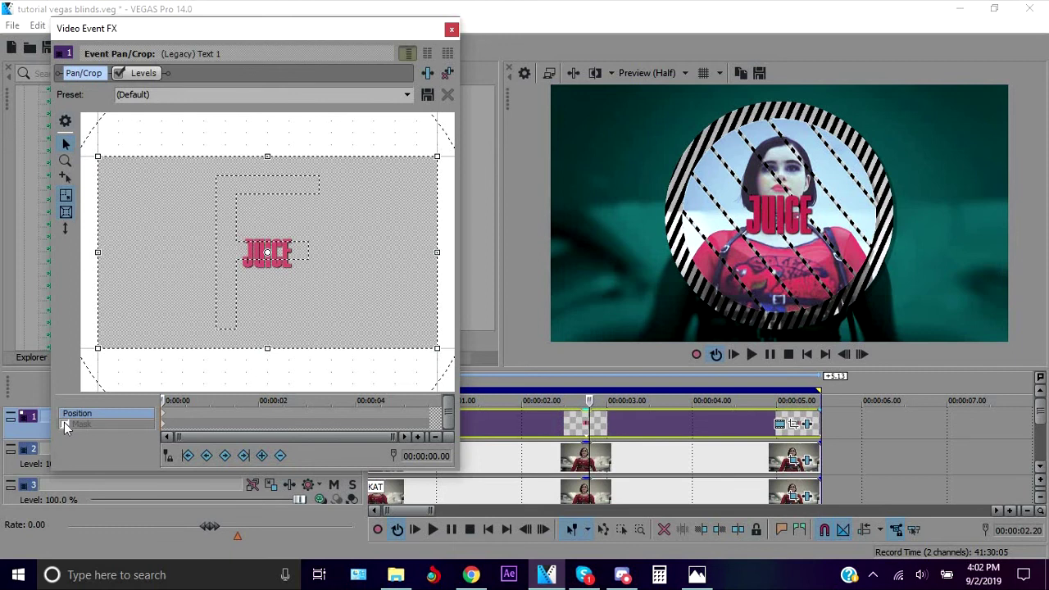
click(63, 423)
click(71, 122)
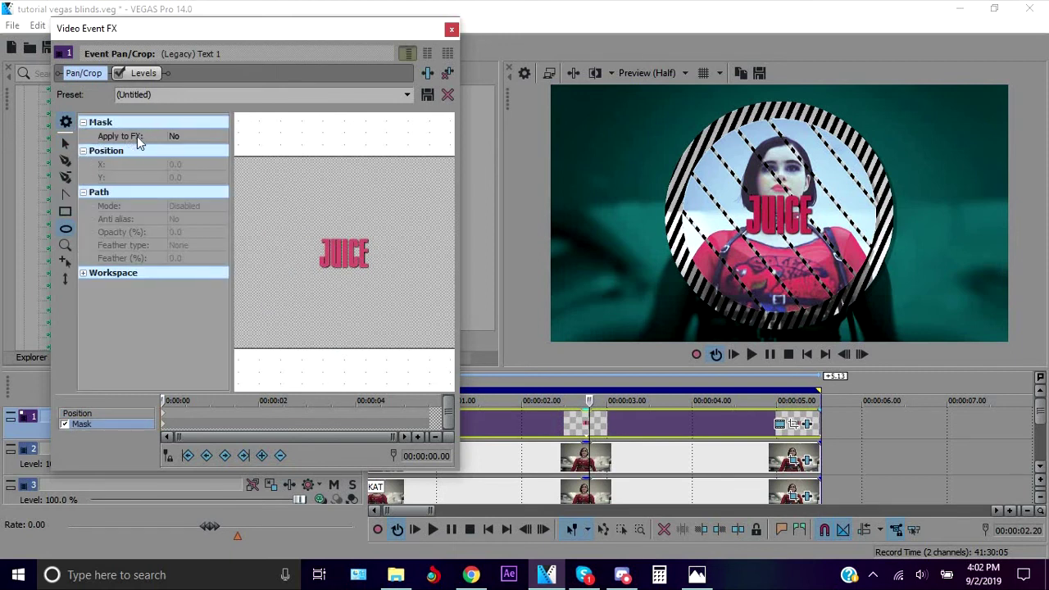
click(186, 136)
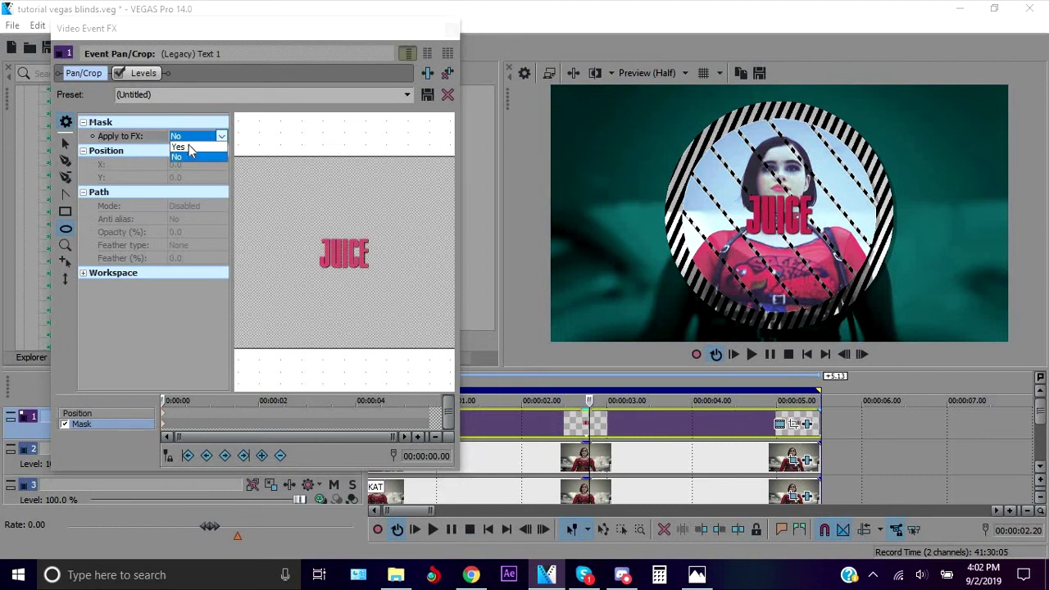
click(191, 156)
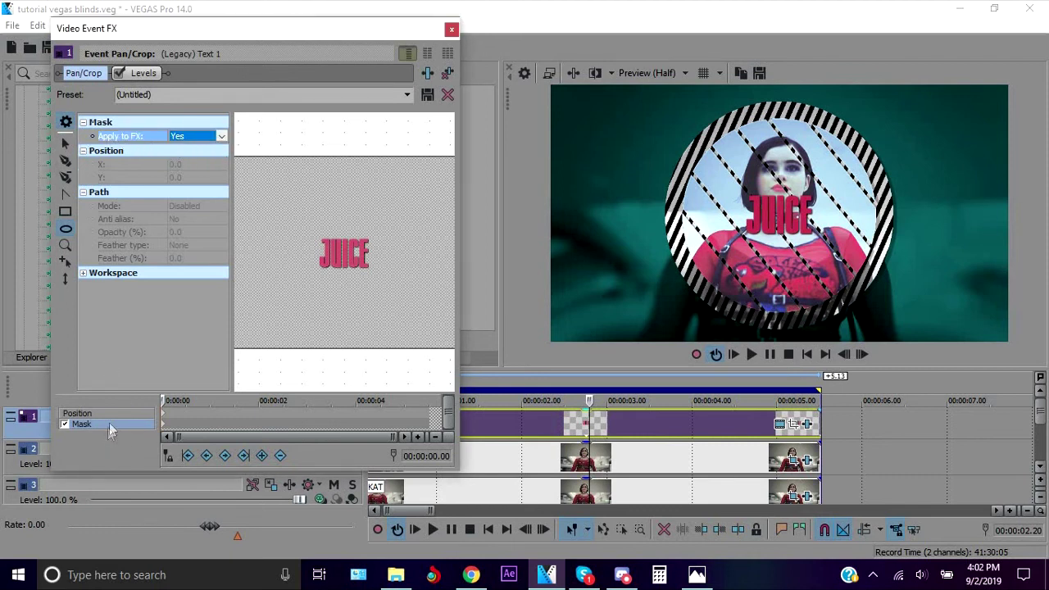
click(66, 121)
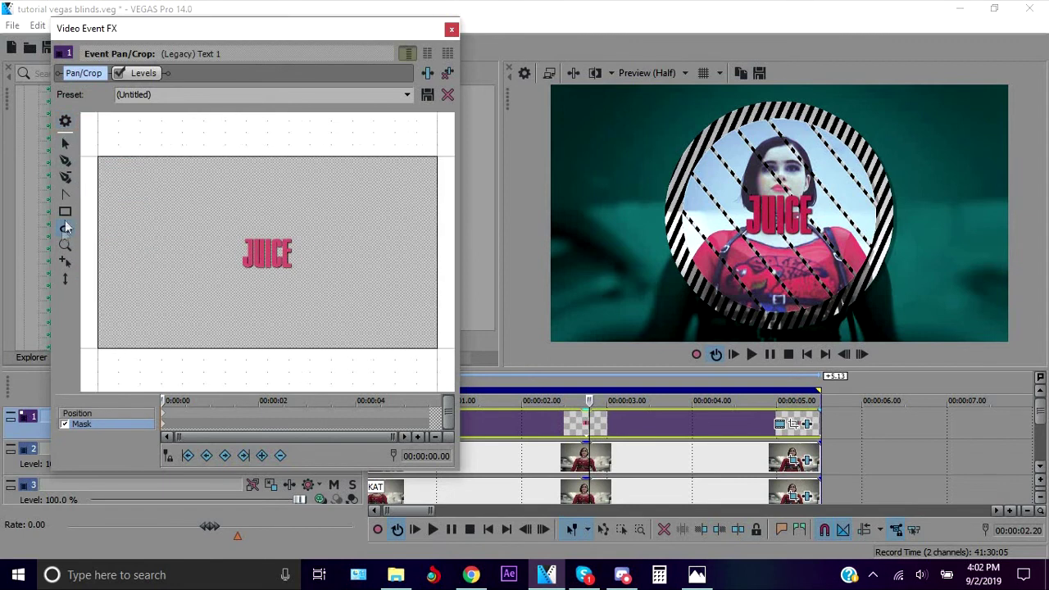
Draw a tall narrow rectangular mask over the letter J, tilt it diagonally and keep its mode positive
click(67, 212)
scroll(283, 287, up, 4)
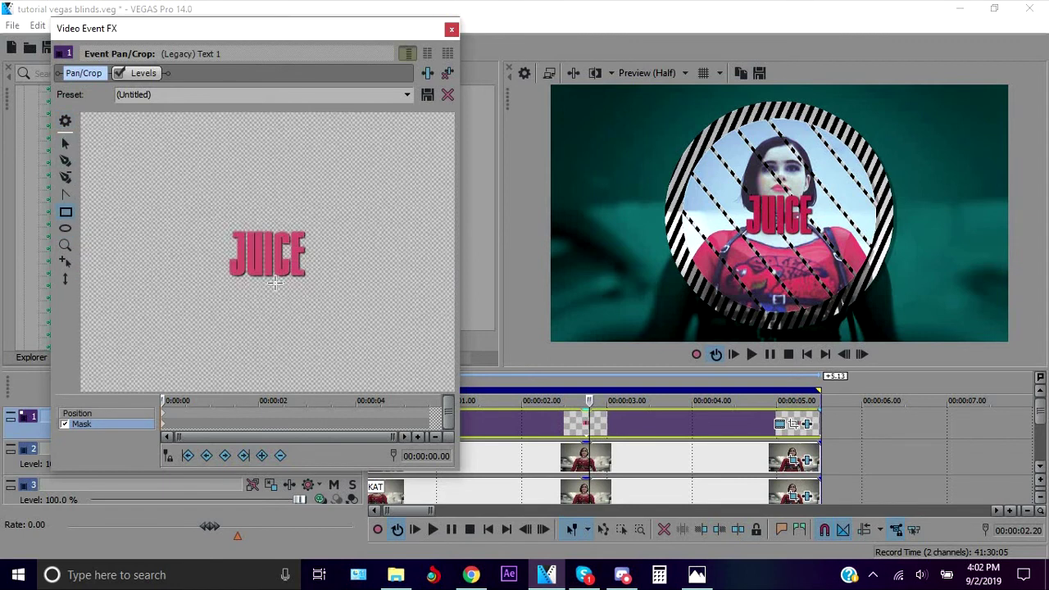
scroll(268, 282, up, 2)
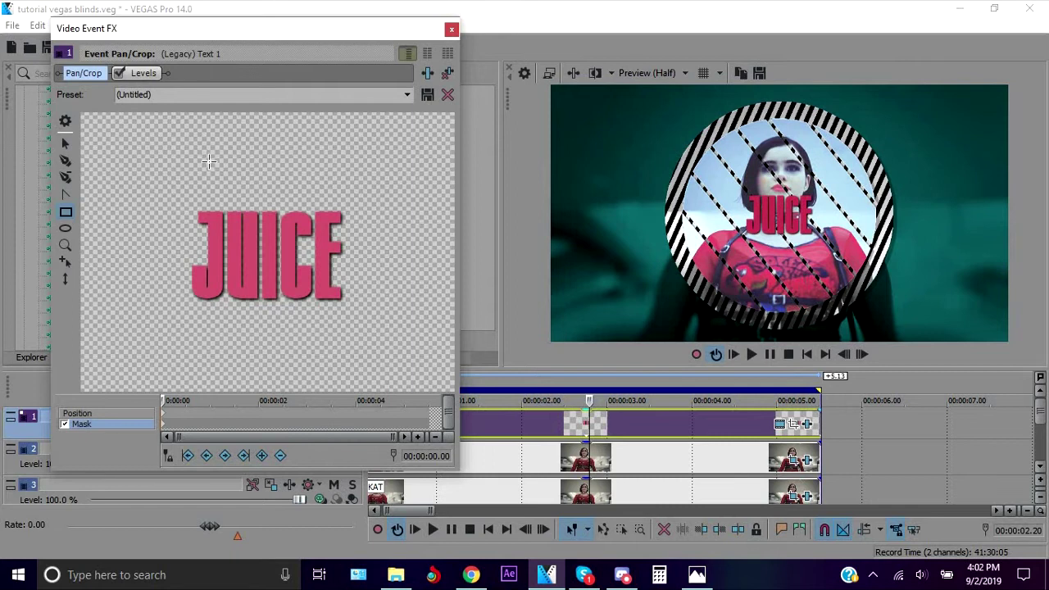
mouse_move(236, 163)
mouse_down()
mouse_move(243, 322)
mouse_move(234, 346)
mouse_up()
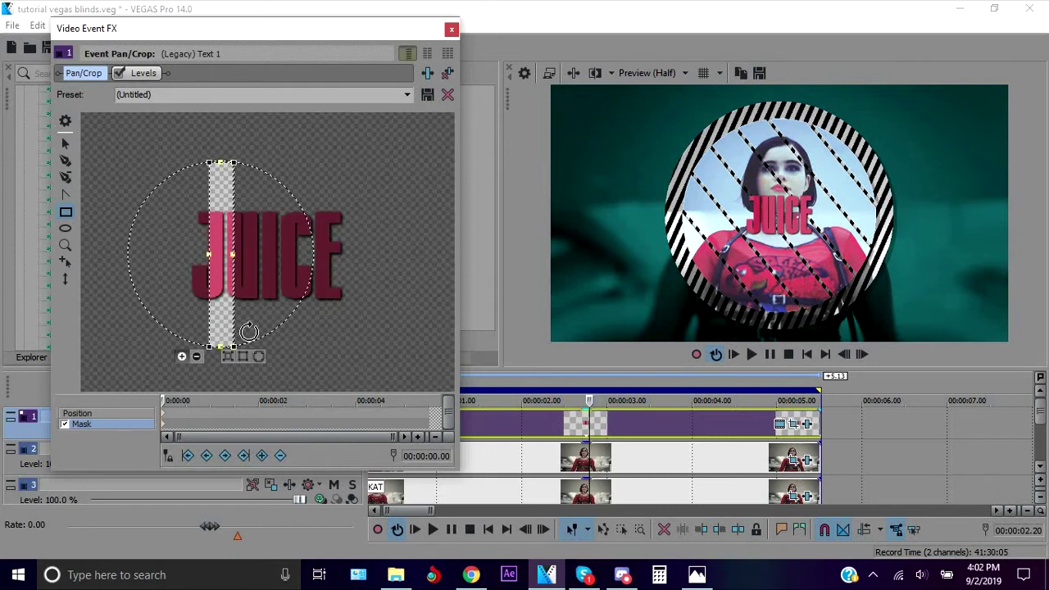
drag(276, 333, 273, 336)
click(236, 322)
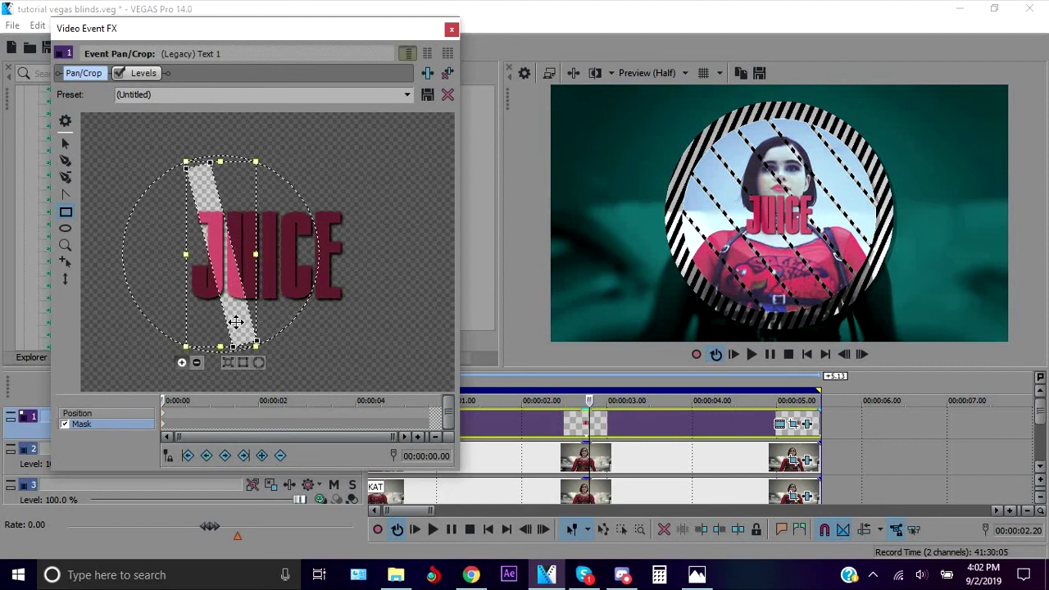
click(268, 328)
click(247, 325)
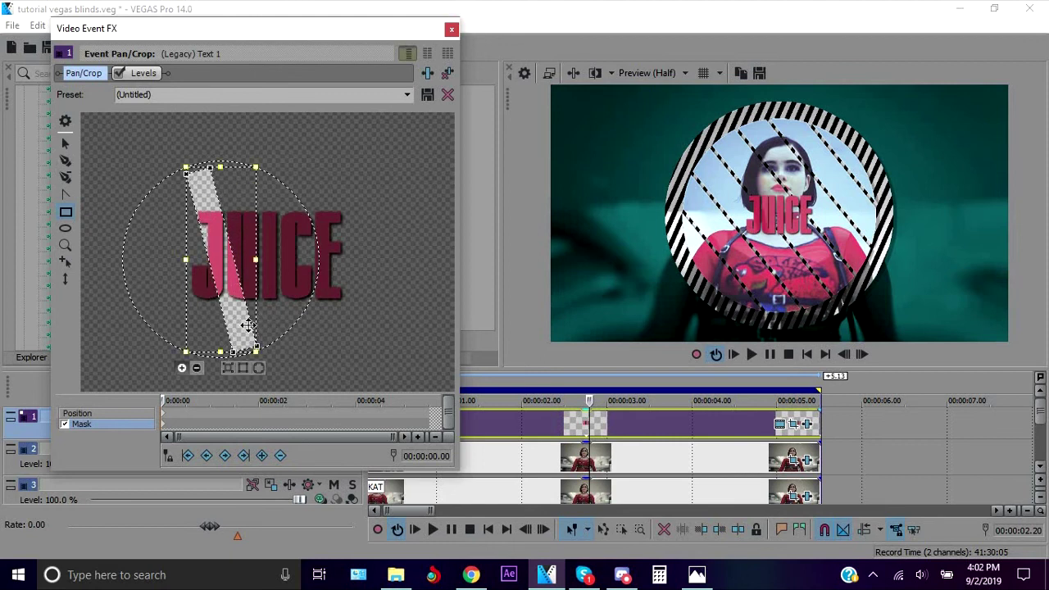
click(199, 369)
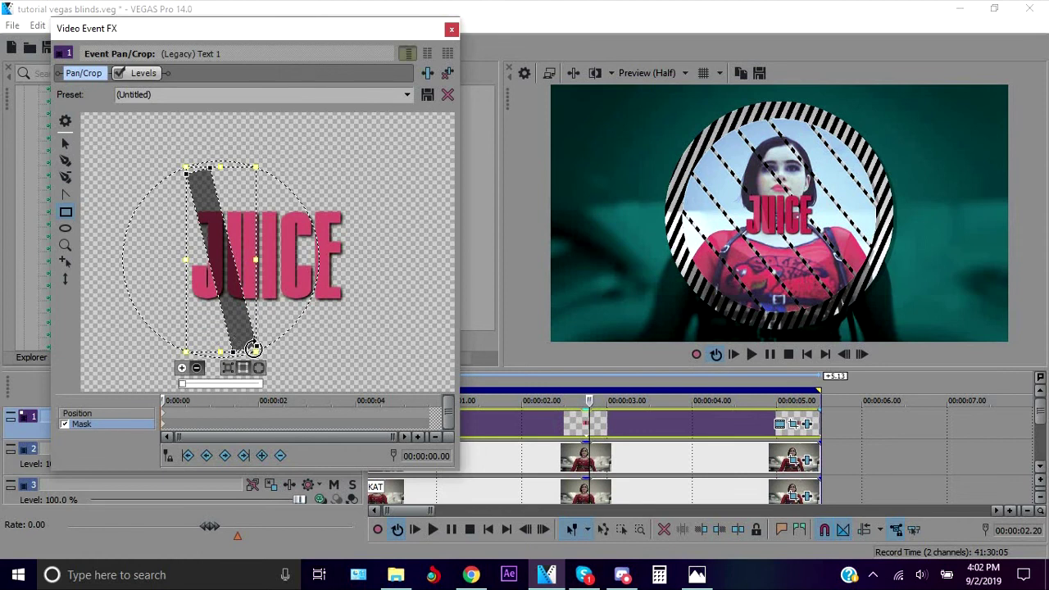
click(182, 368)
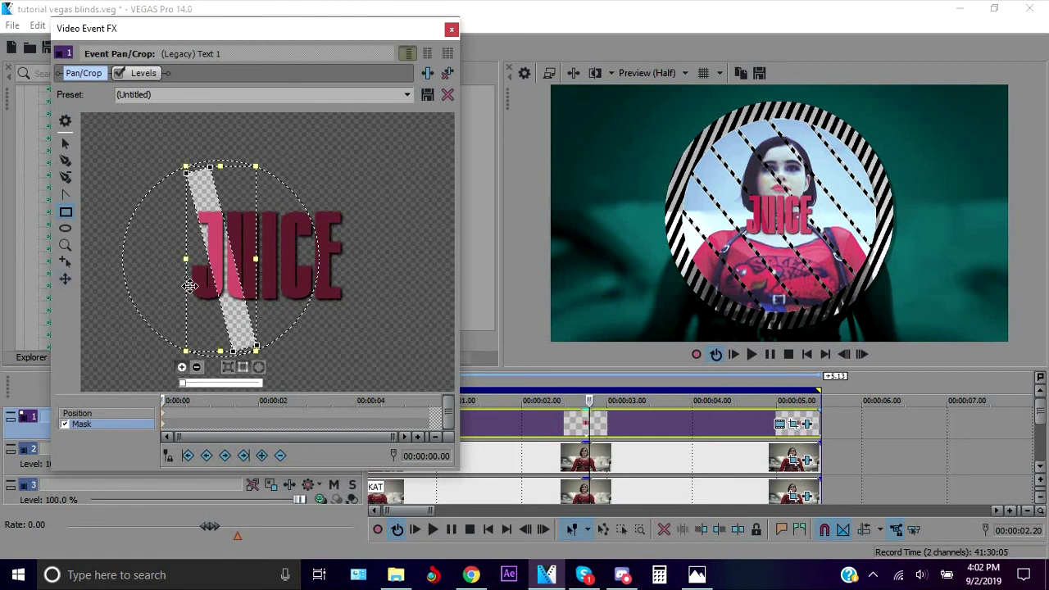
Keyframe the mask strip to sweep from the J past the E at 00:00:05.13, crossing the CE at 00:00:01.16, and play back the result
drag(213, 299, 385, 317)
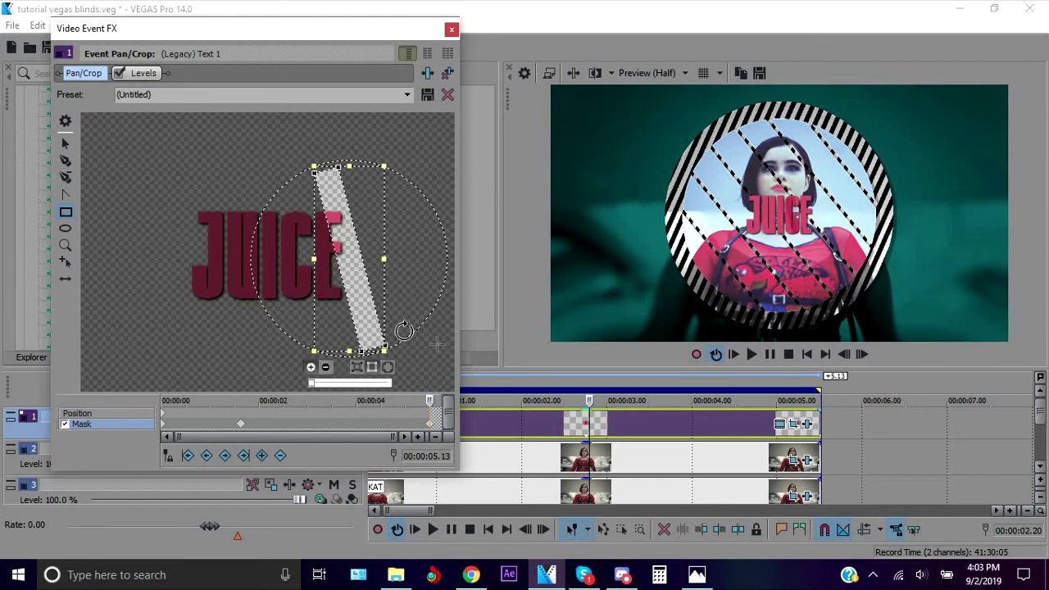
click(631, 423)
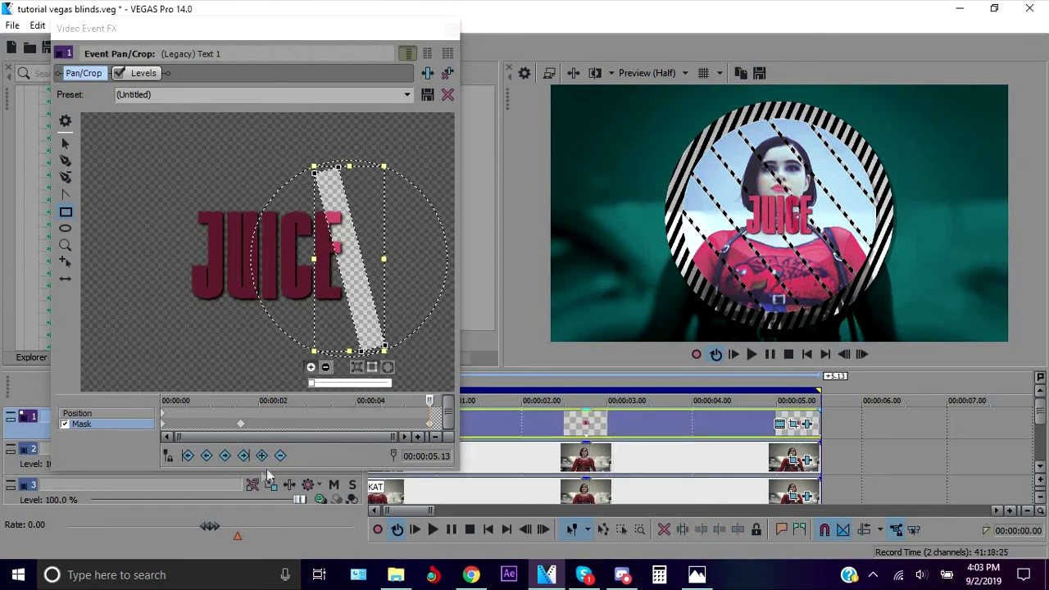
click(241, 423)
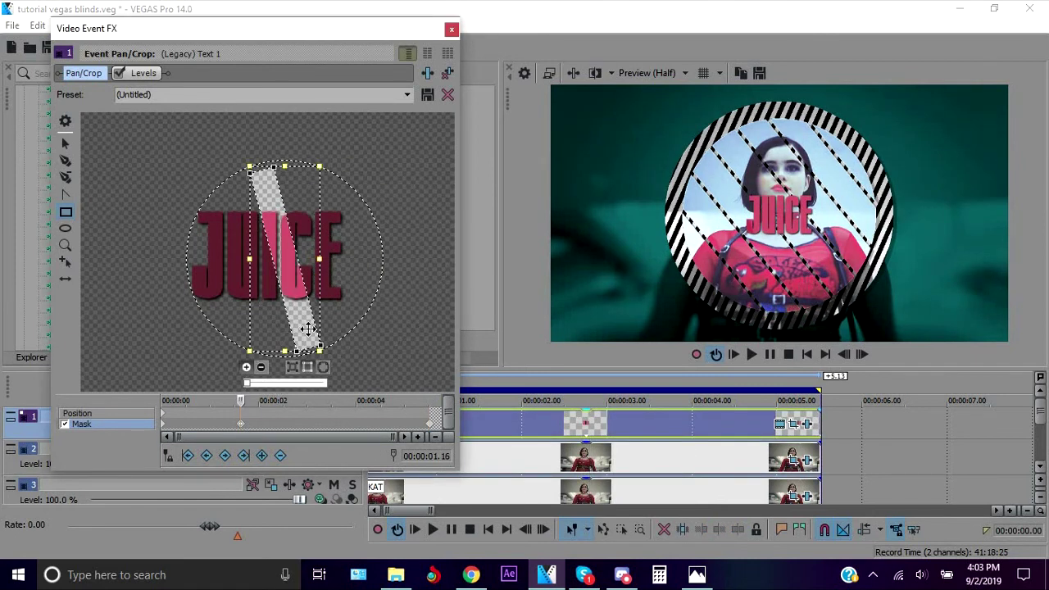
drag(308, 329, 337, 329)
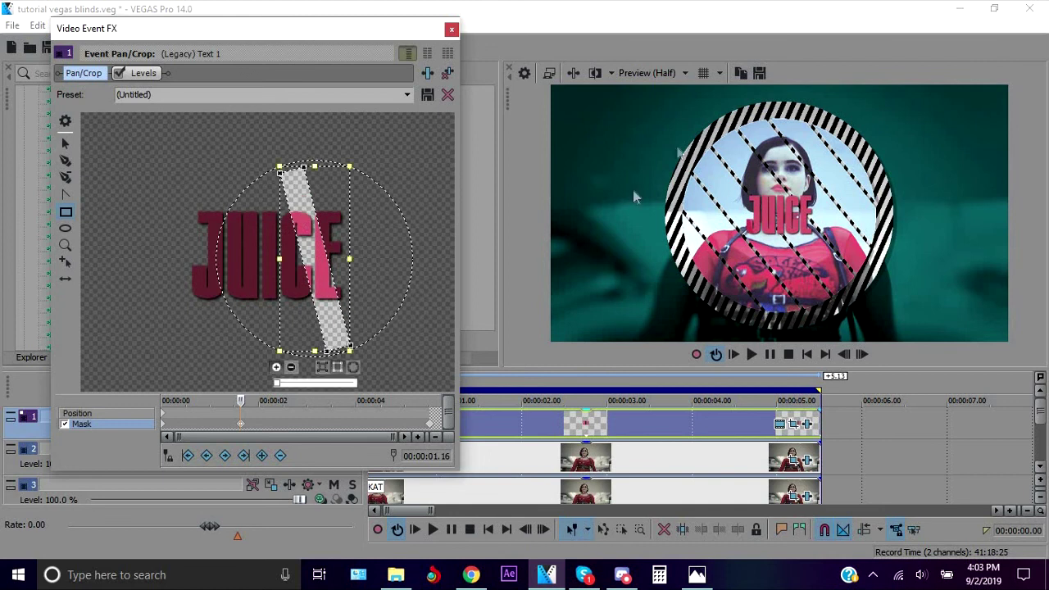
click(752, 354)
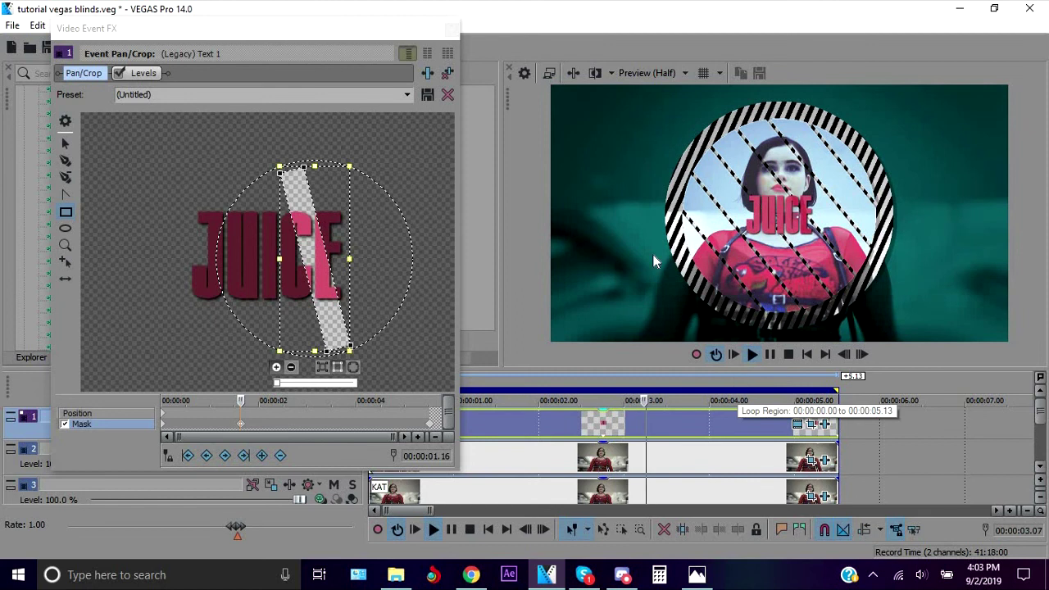
click(451, 29)
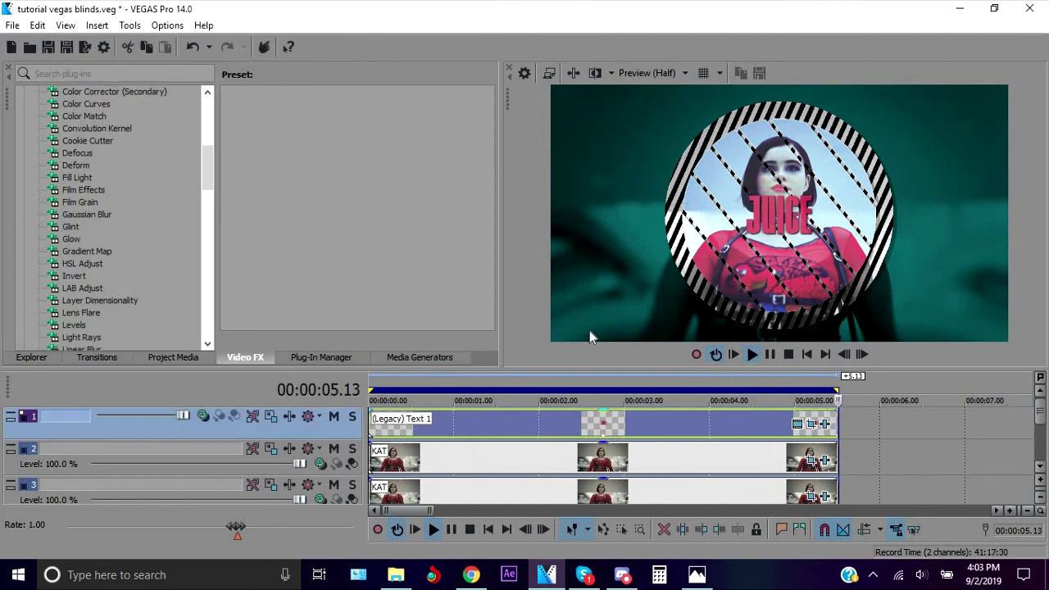